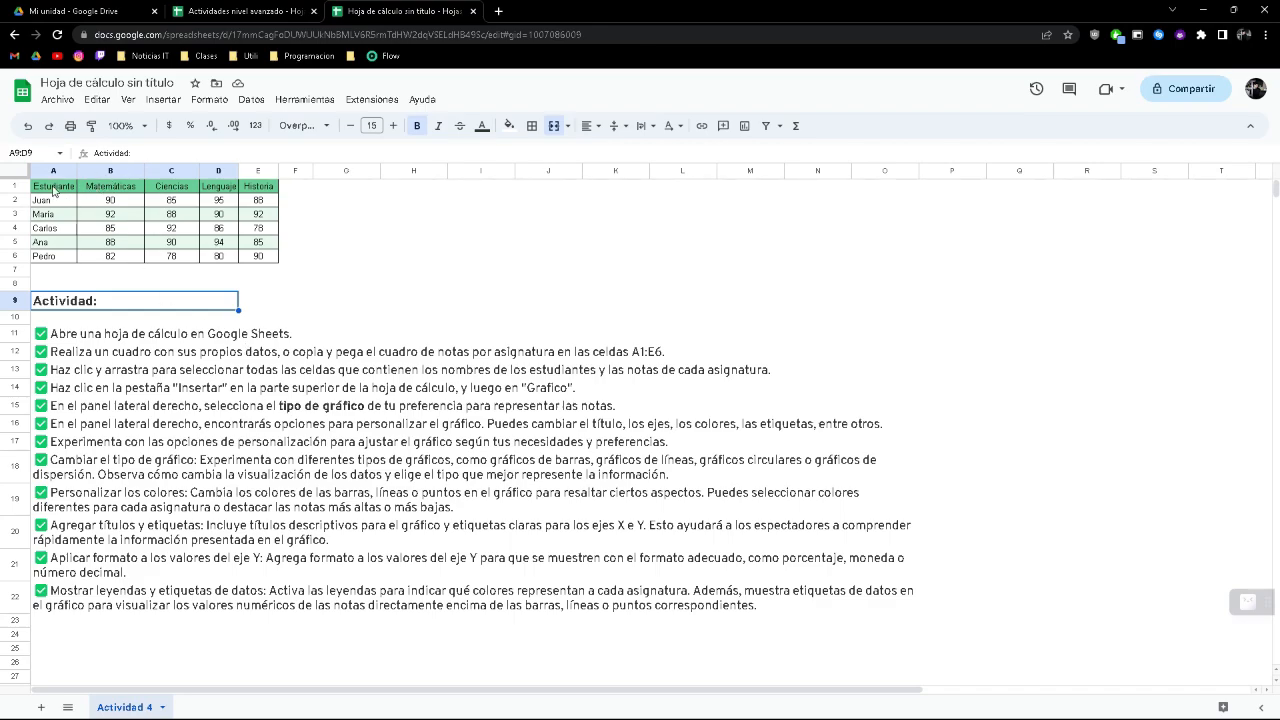
left_click_drag(54, 190, 260, 262)
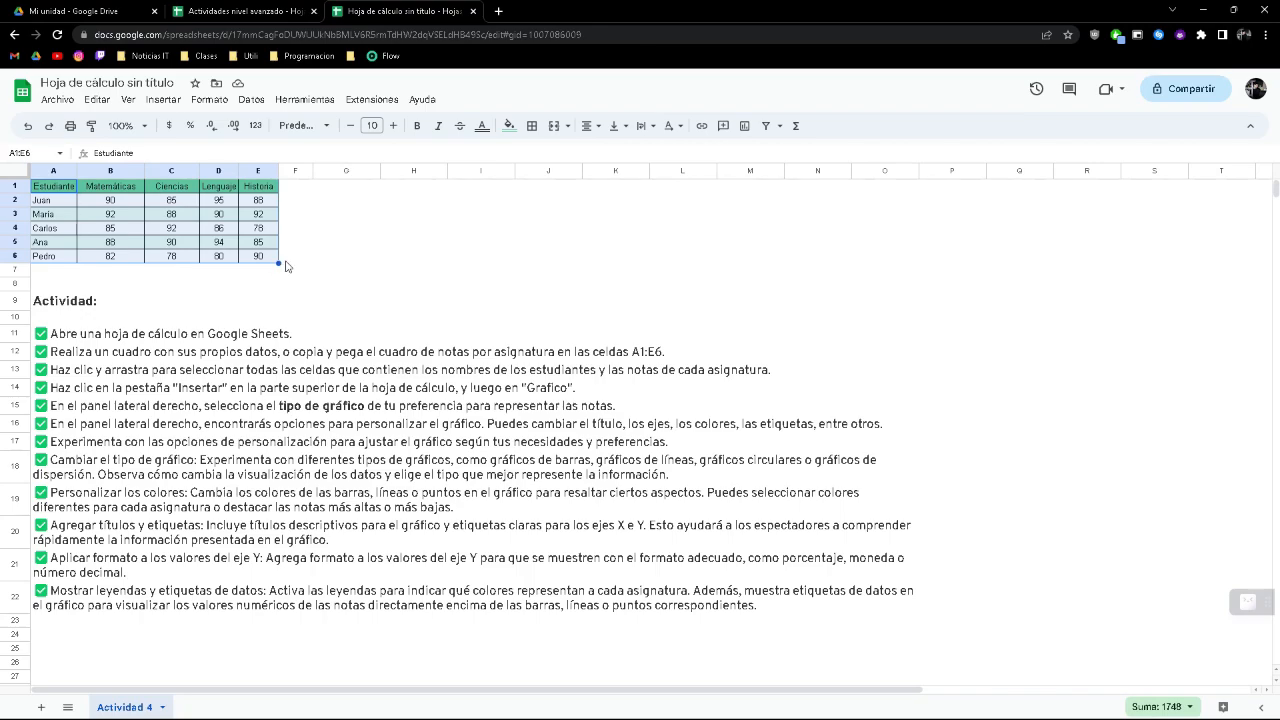
left_click(354, 338)
left_click(361, 319)
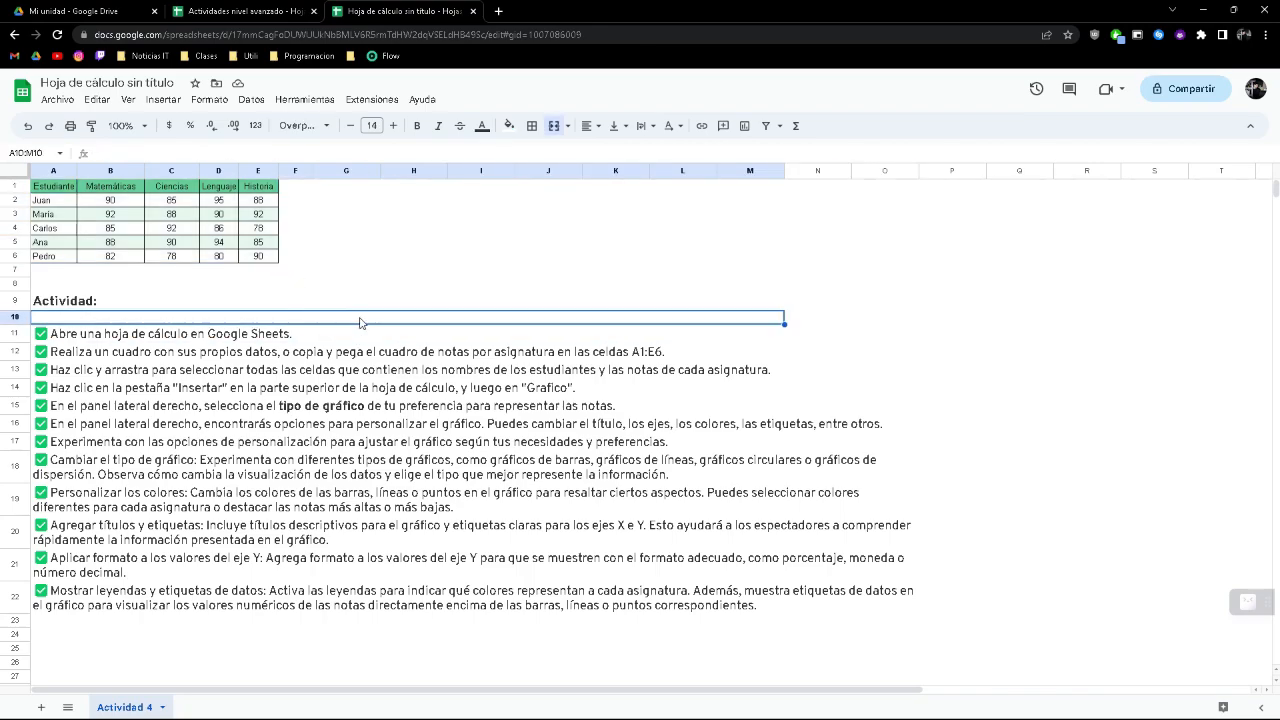
- Copy the grades table A1:E6 and paste it at cell A1 of a new sheet
left_click_drag(55, 190, 268, 258)
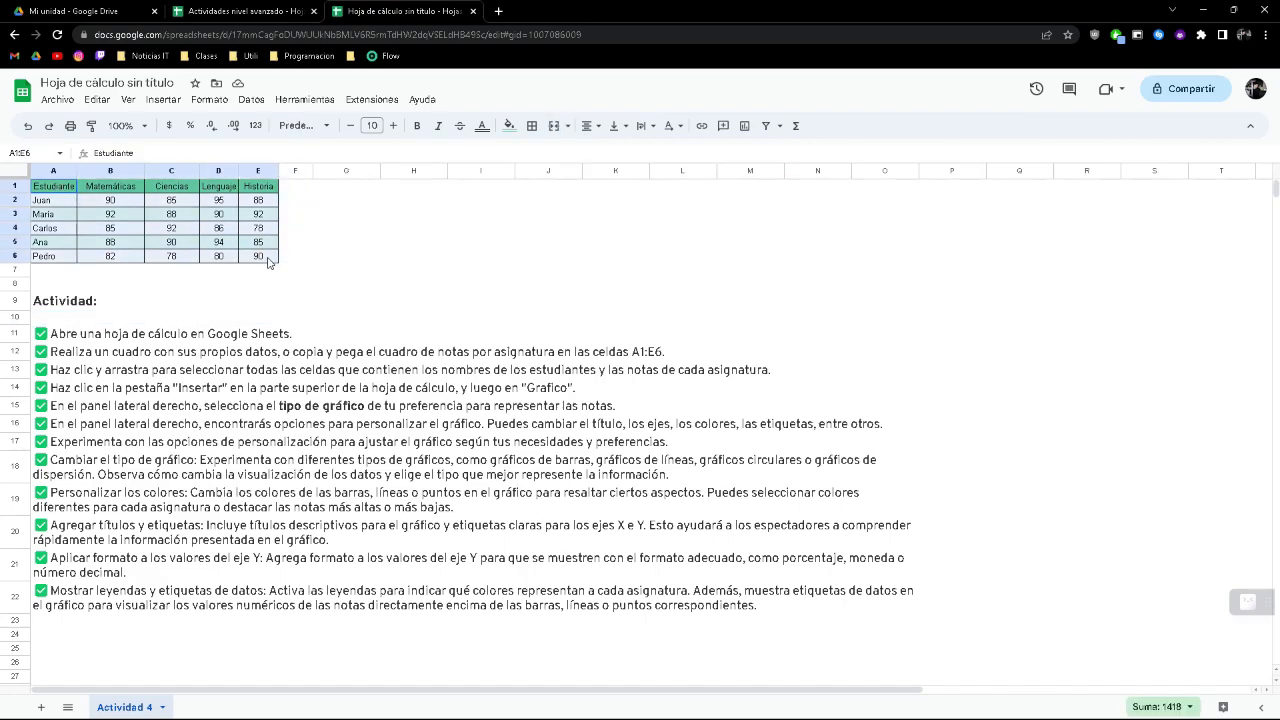
right_click(193, 230)
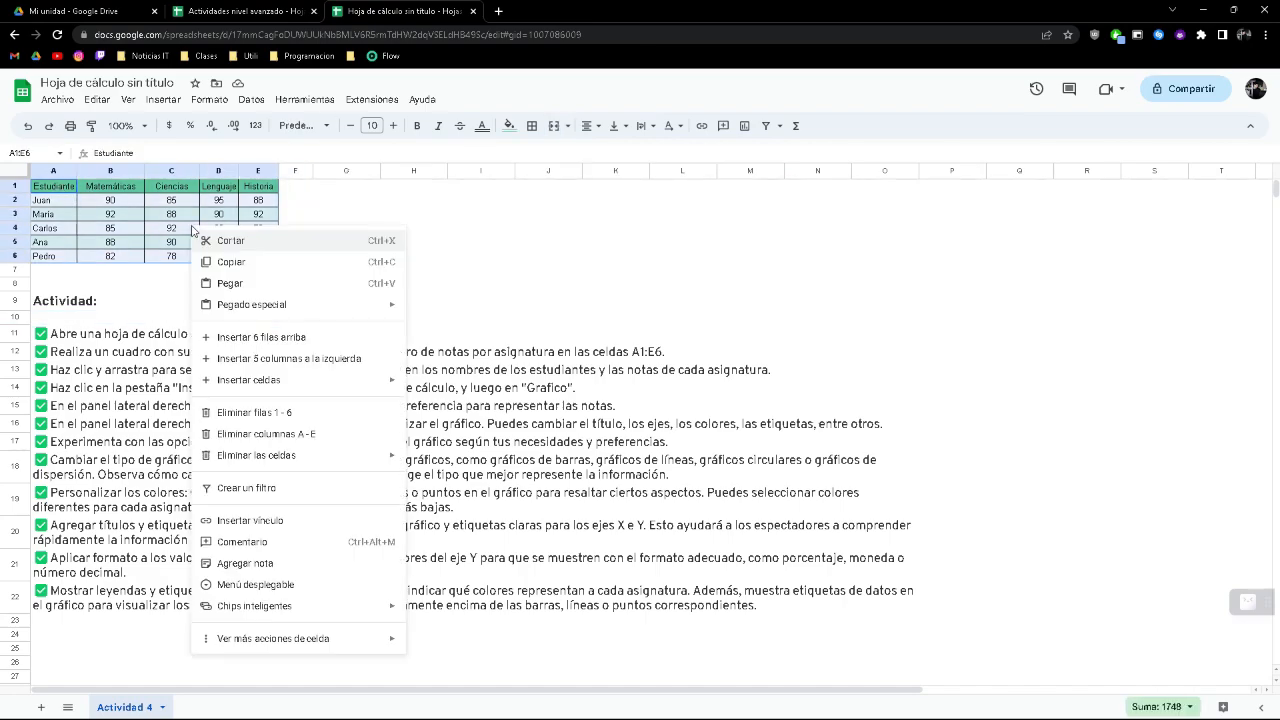
left_click(262, 268)
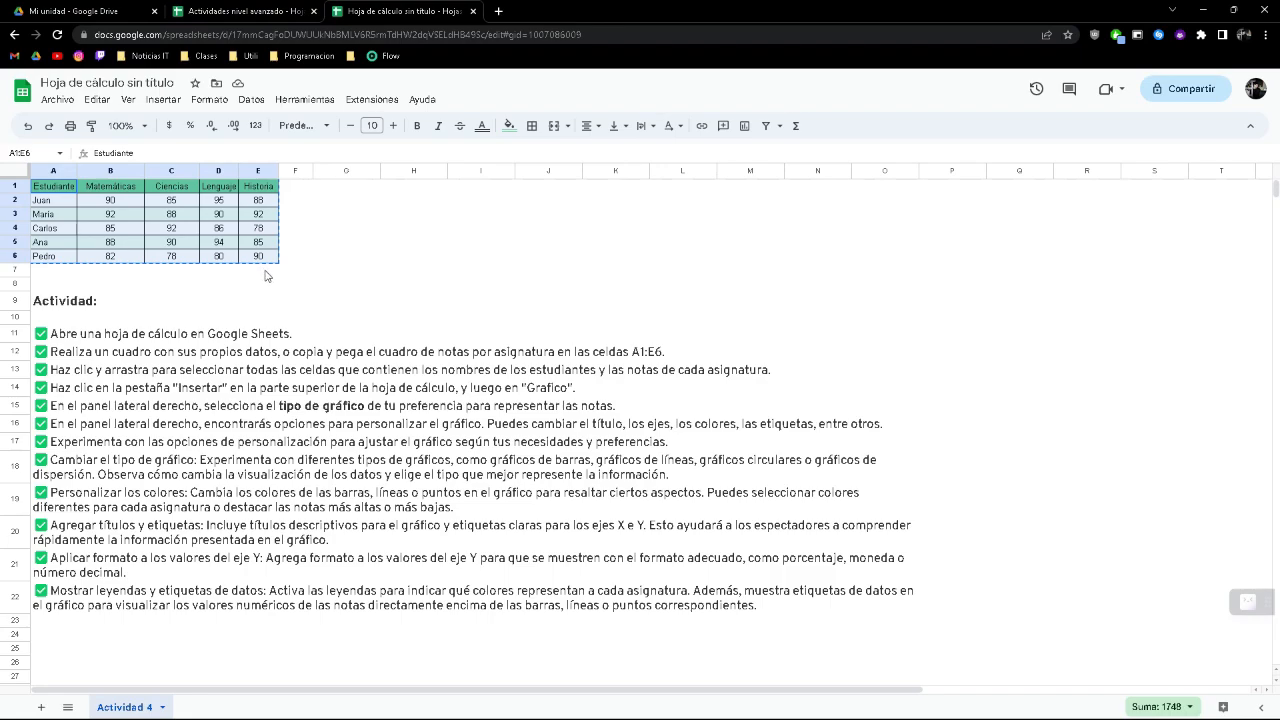
left_click(41, 708)
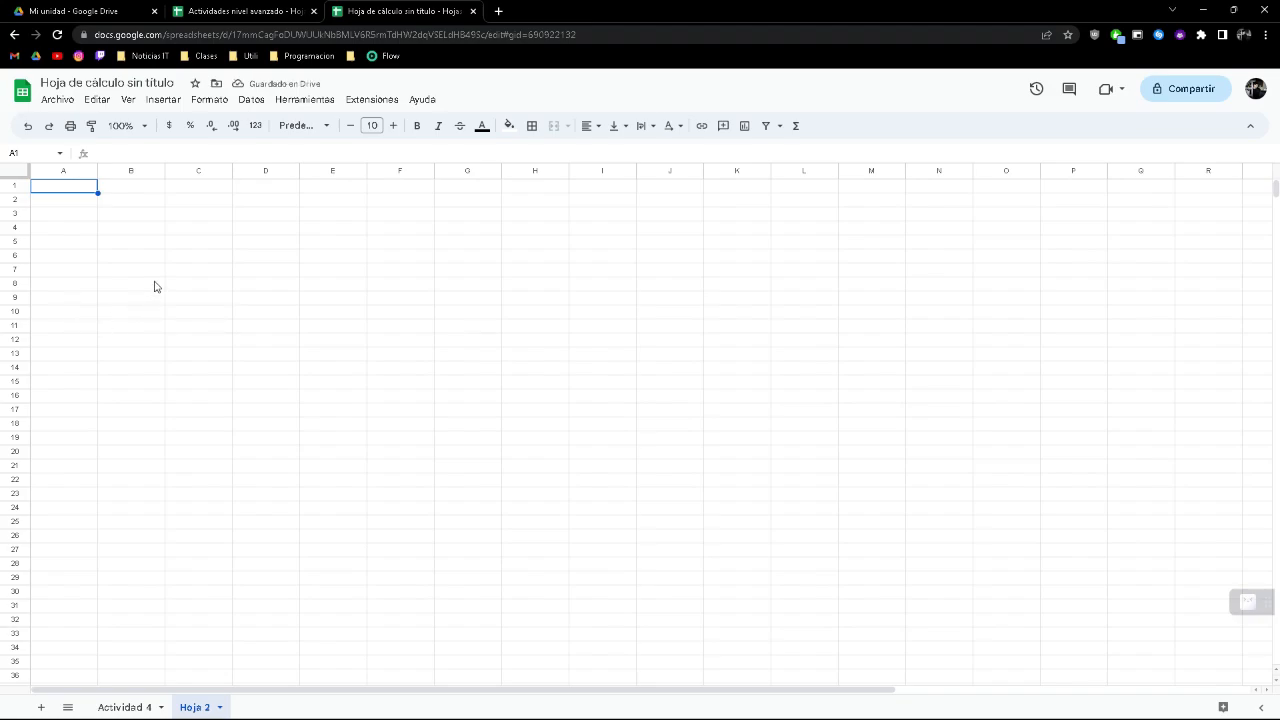
key("ctrl+v")
key("ctrl+shift+Tab")
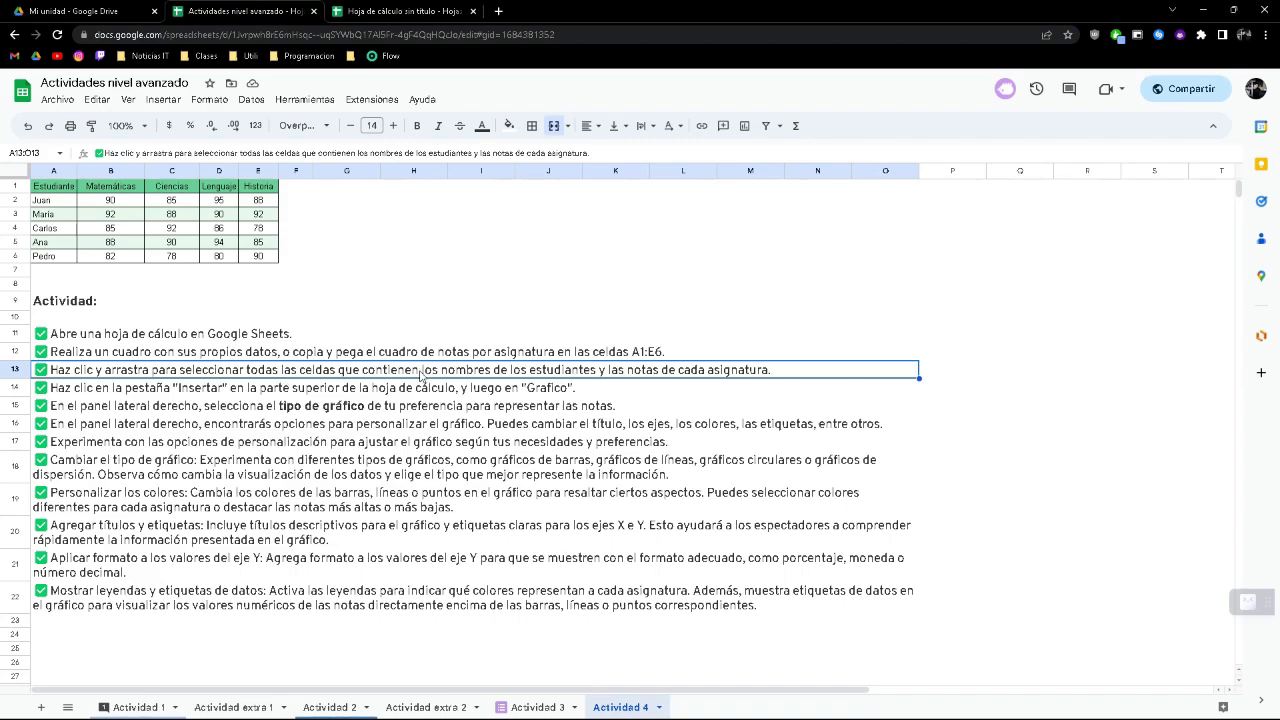
left_click(409, 9)
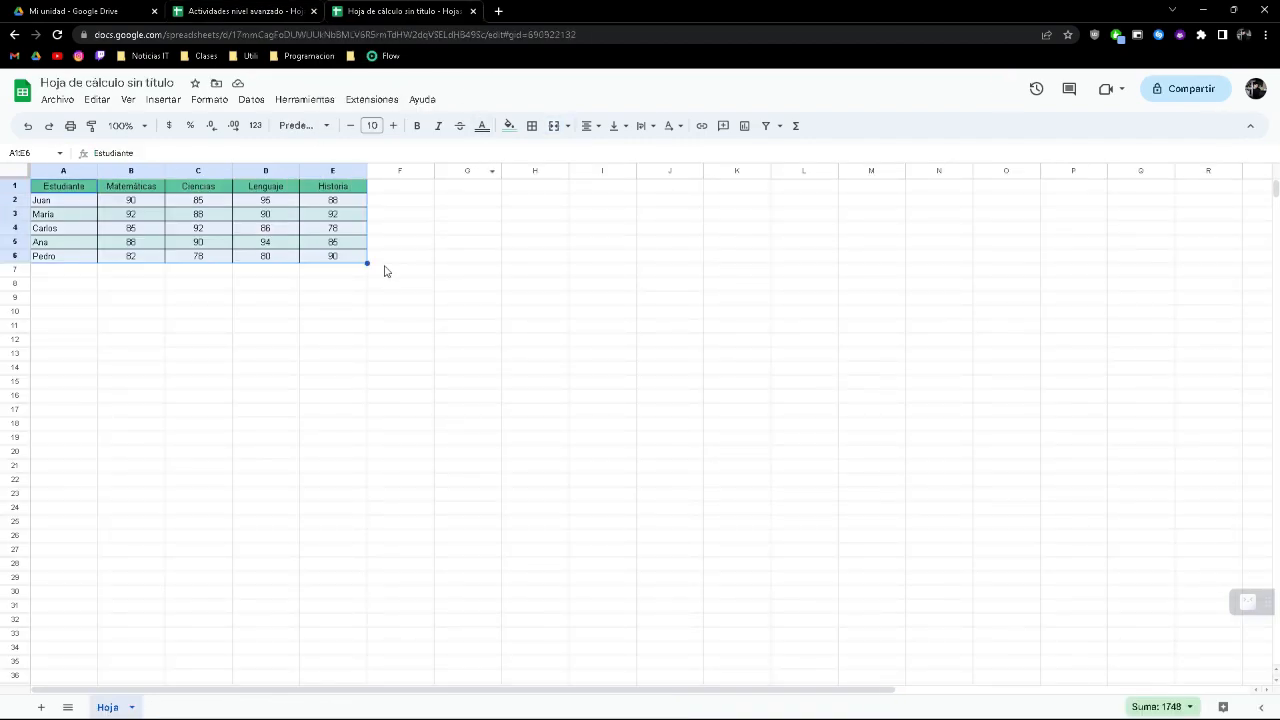
left_click(352, 286)
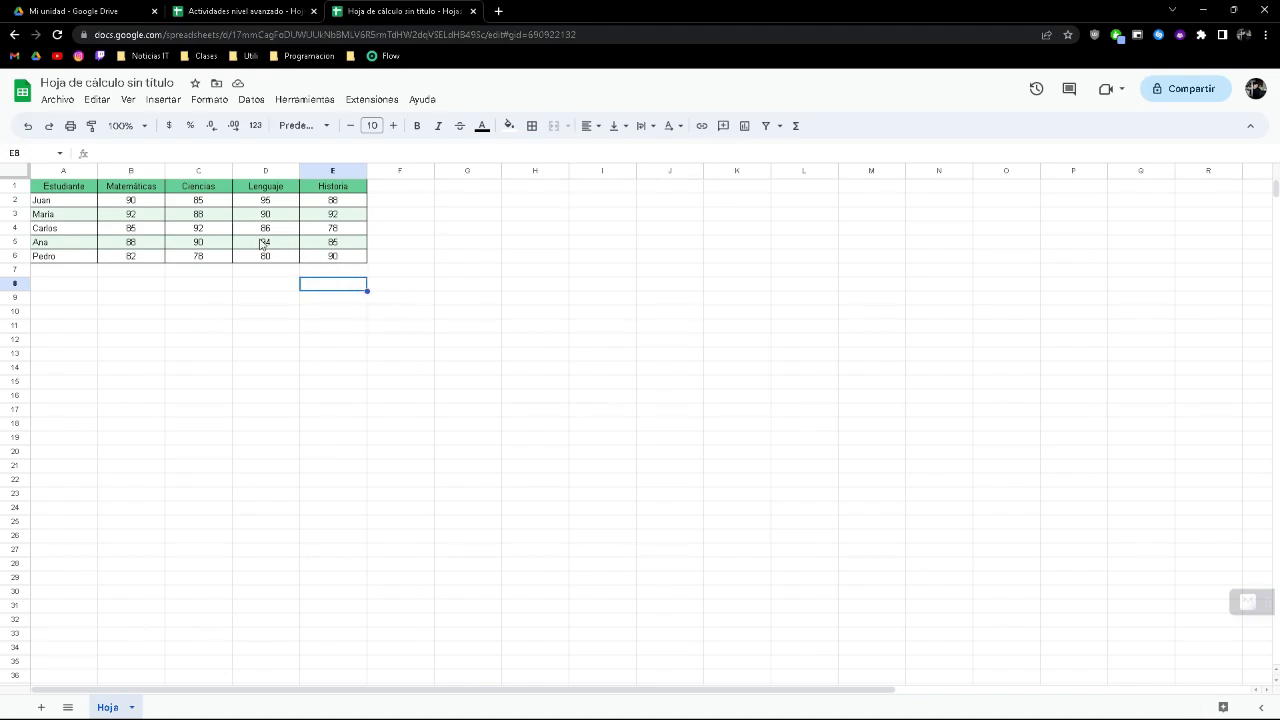
- Insert a chart from the grades table A1:E6 and delete it again
left_click_drag(77, 190, 332, 264)
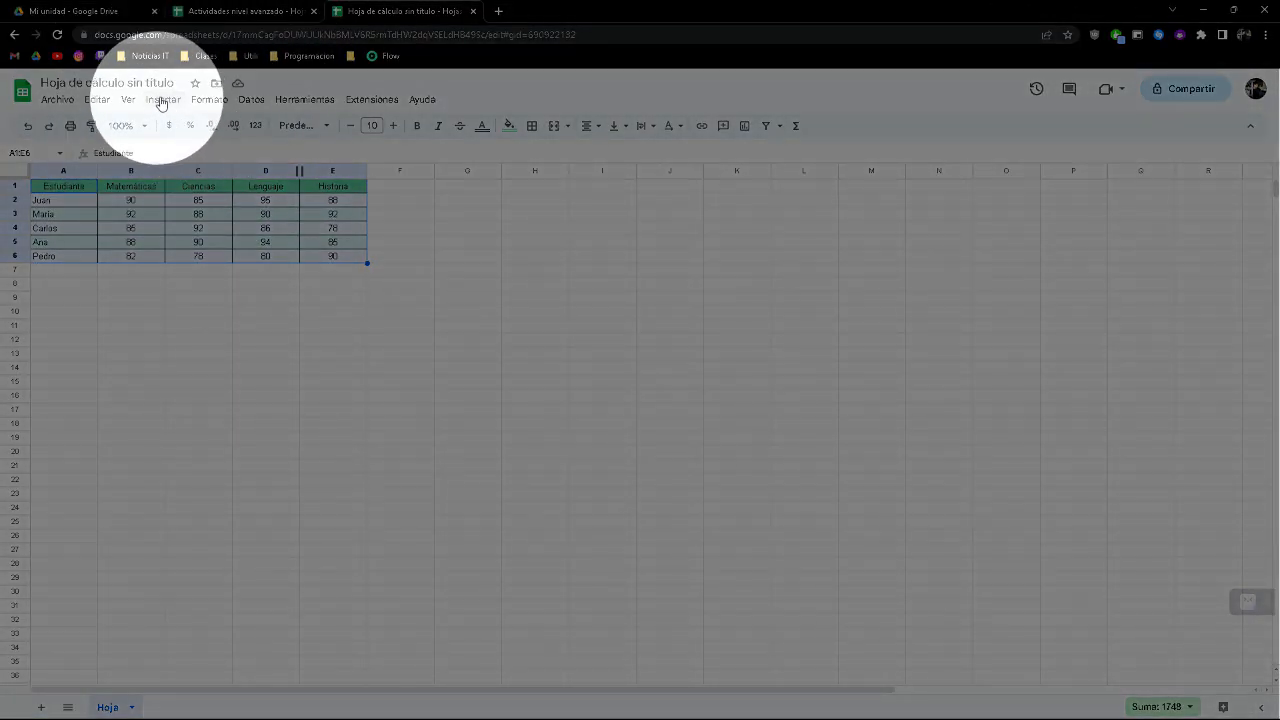
left_click(163, 100)
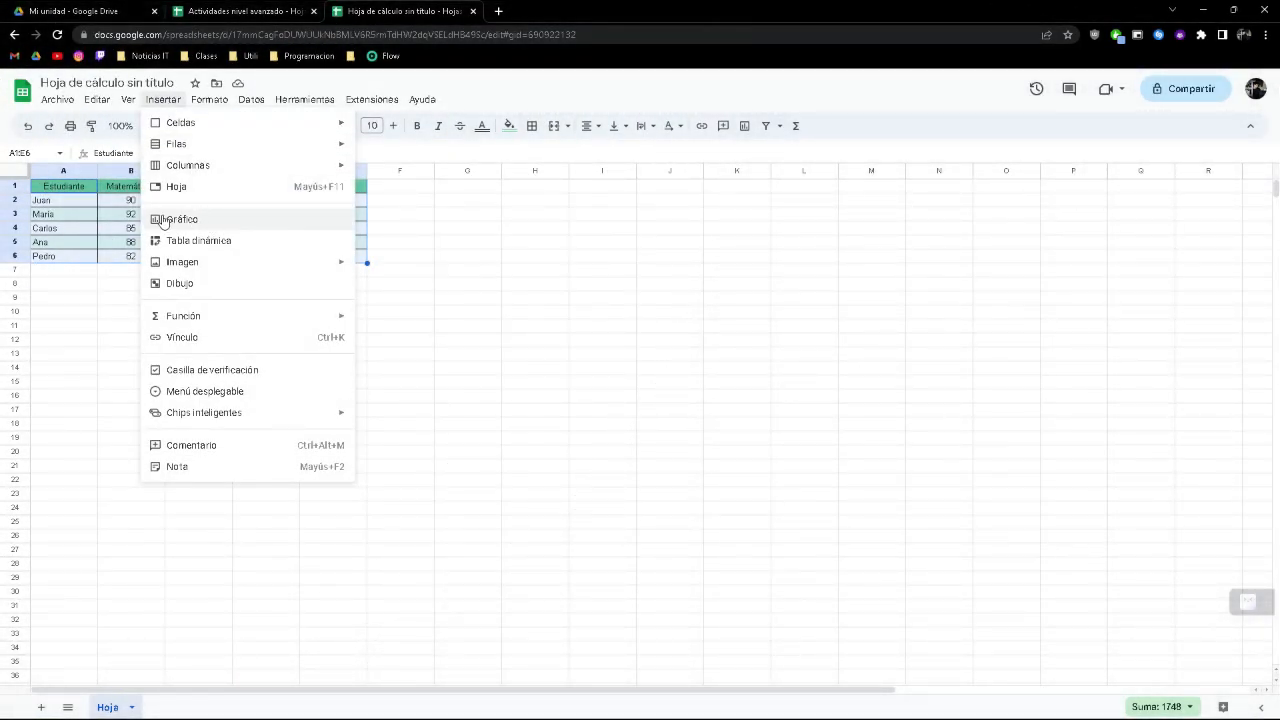
left_click(192, 221)
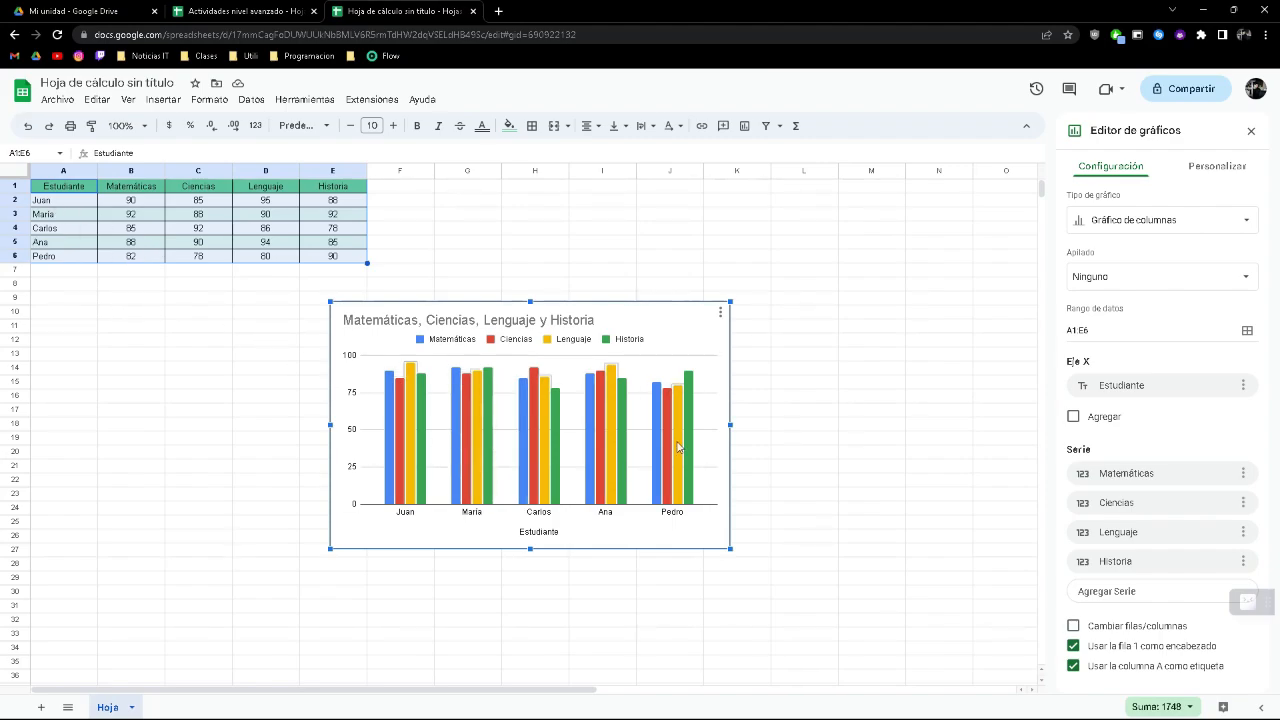
left_click(720, 318)
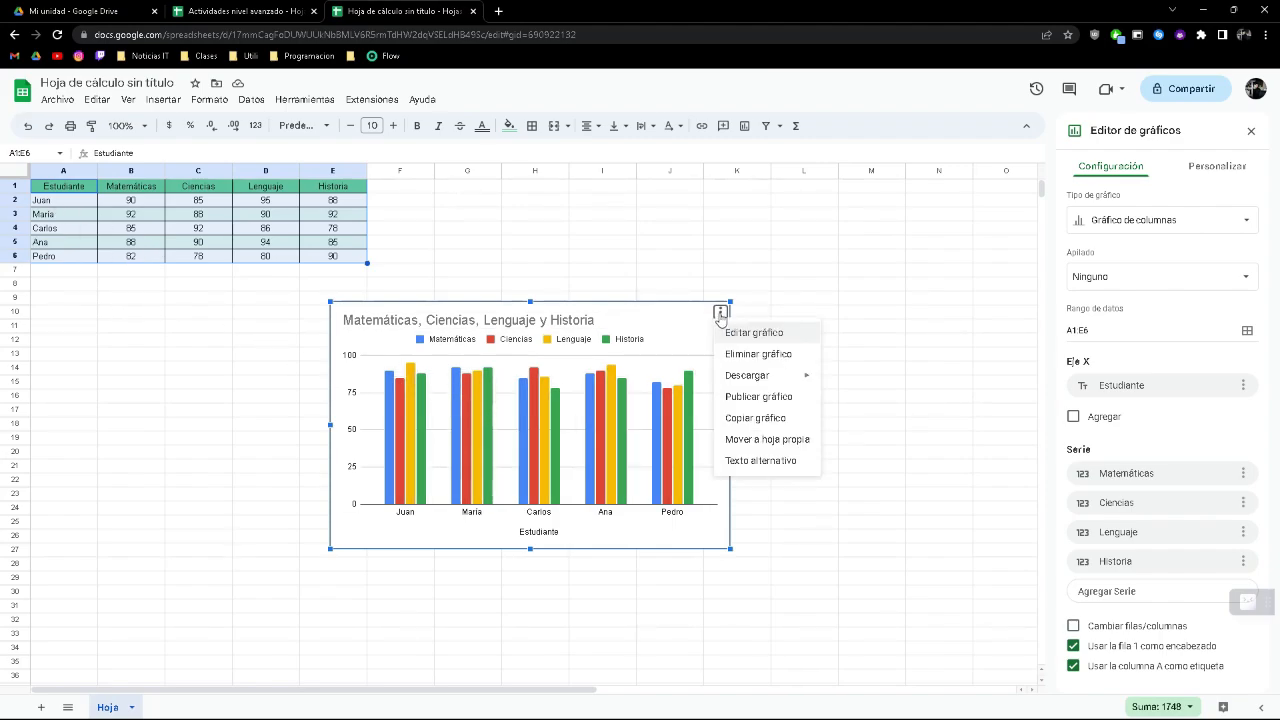
left_click(755, 354)
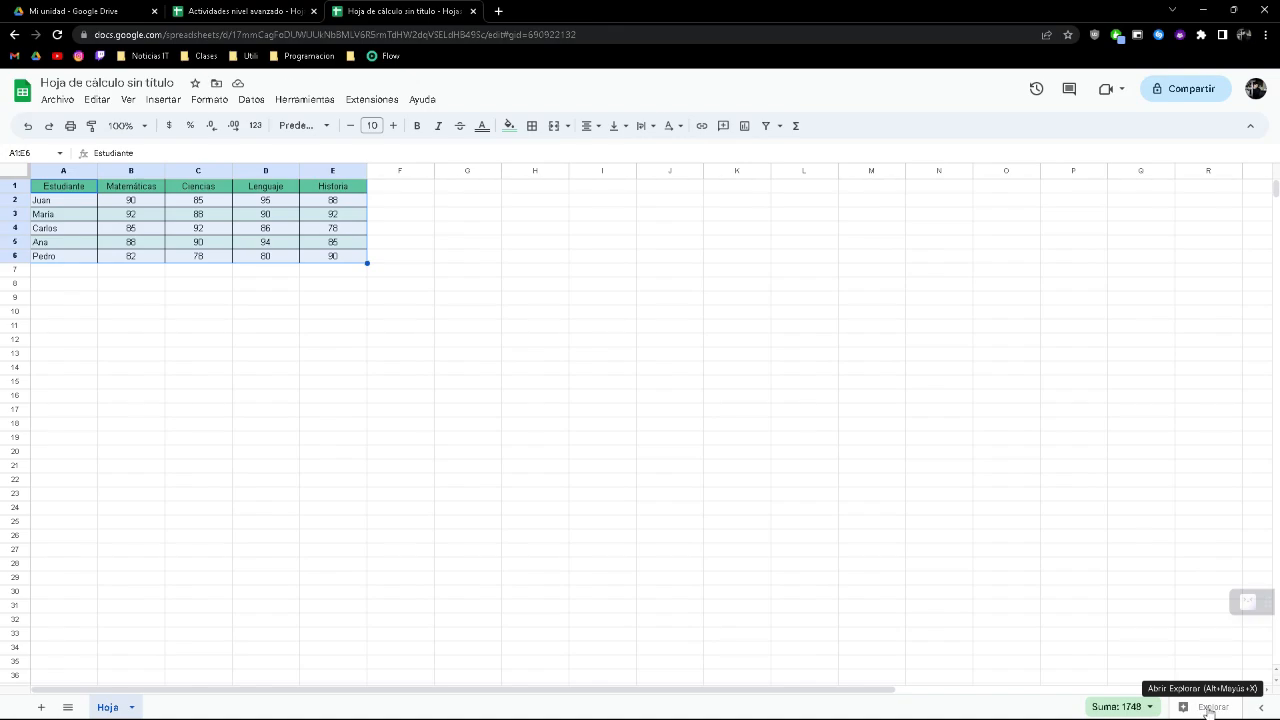
- Open Explore for the range A1:E6 and look through its analysis and suggested charts
left_click(1209, 708)
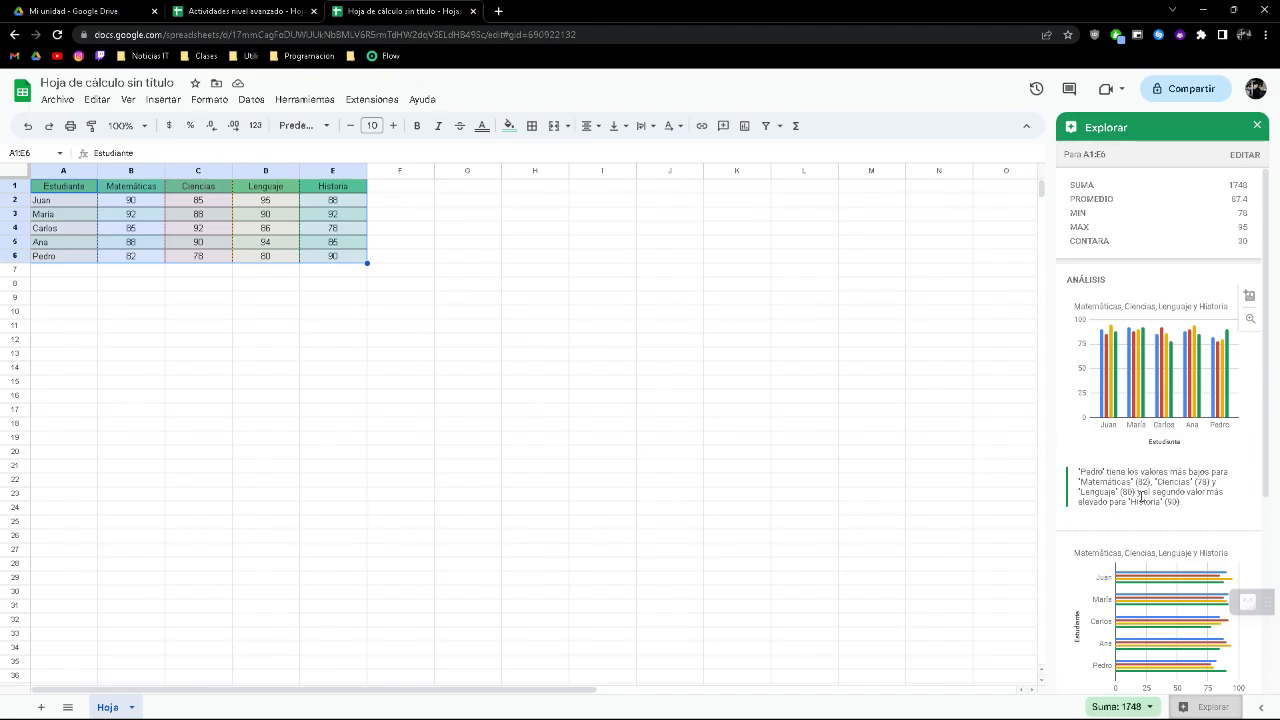
scroll(1141, 497, "down", 3)
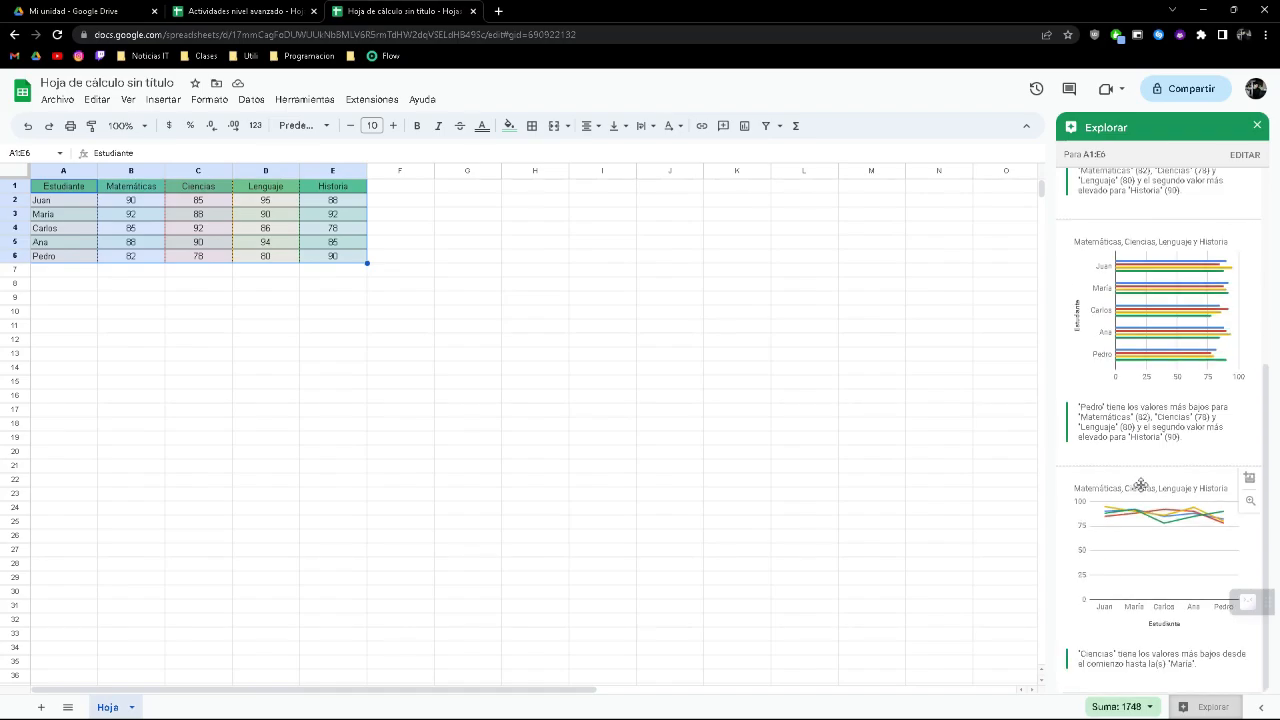
scroll(1153, 540, "up", 5)
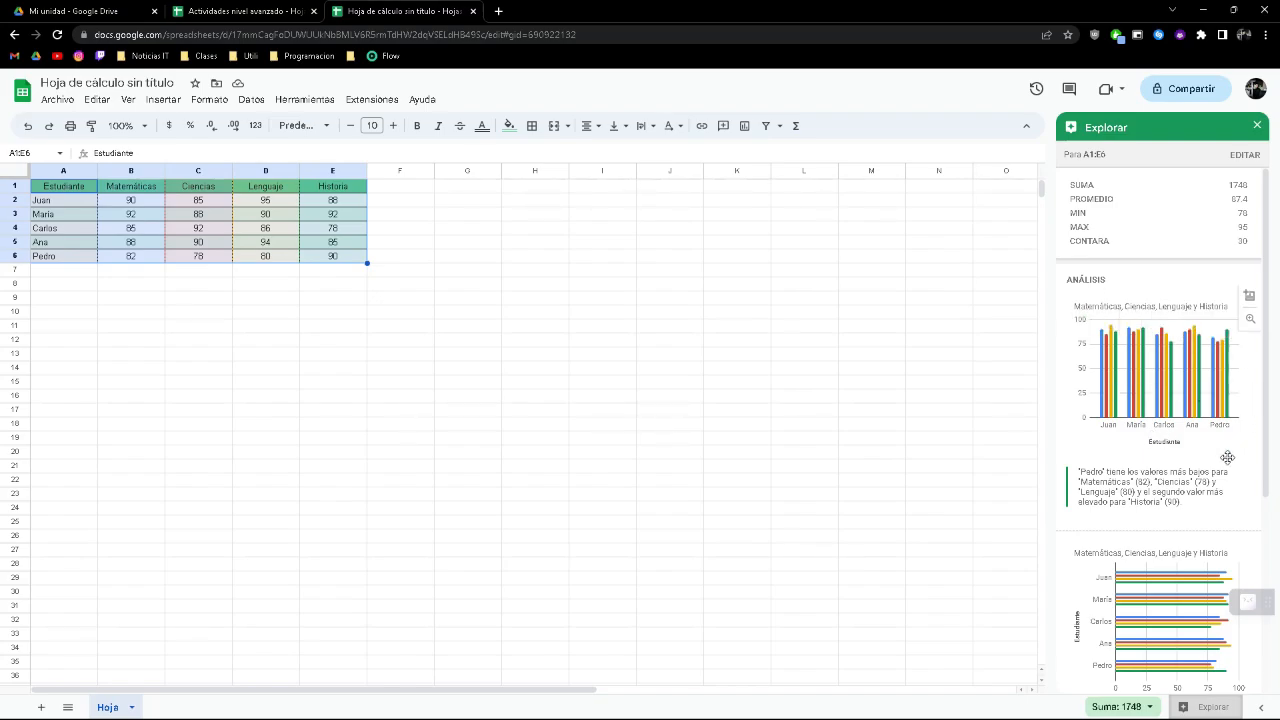
scroll(1227, 457, "down", 1)
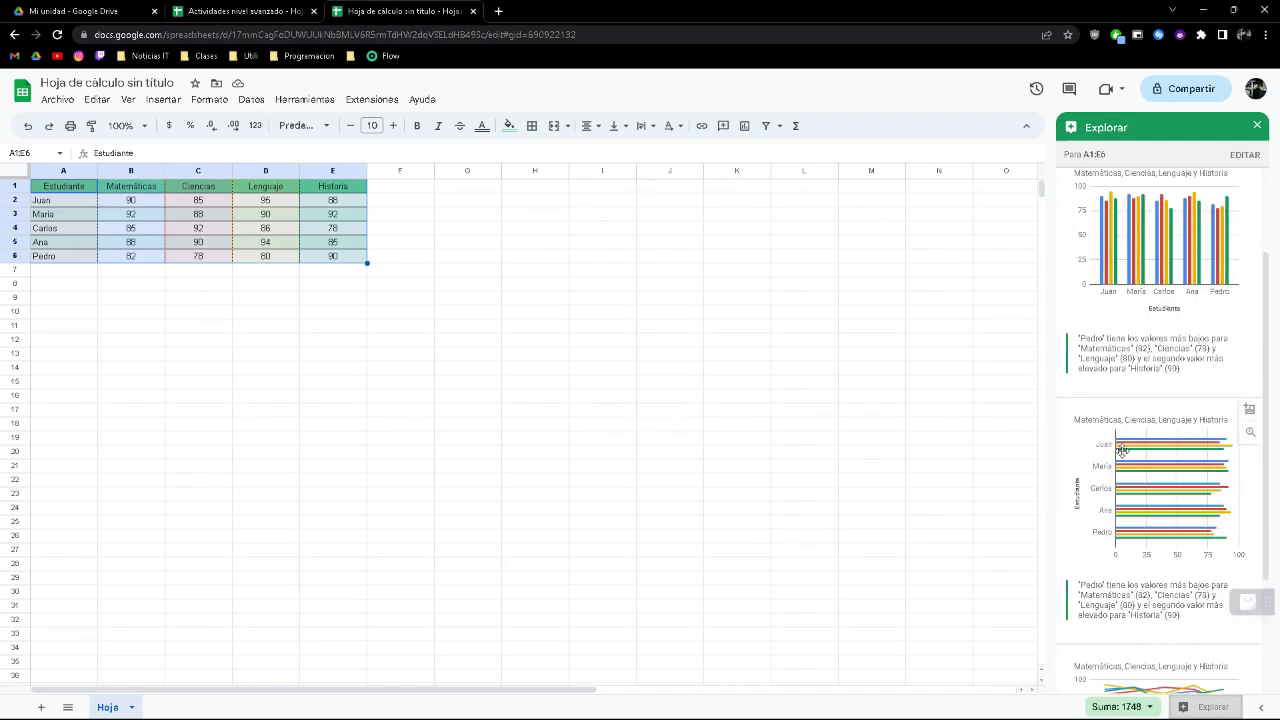
scroll(1124, 524, "down", 1)
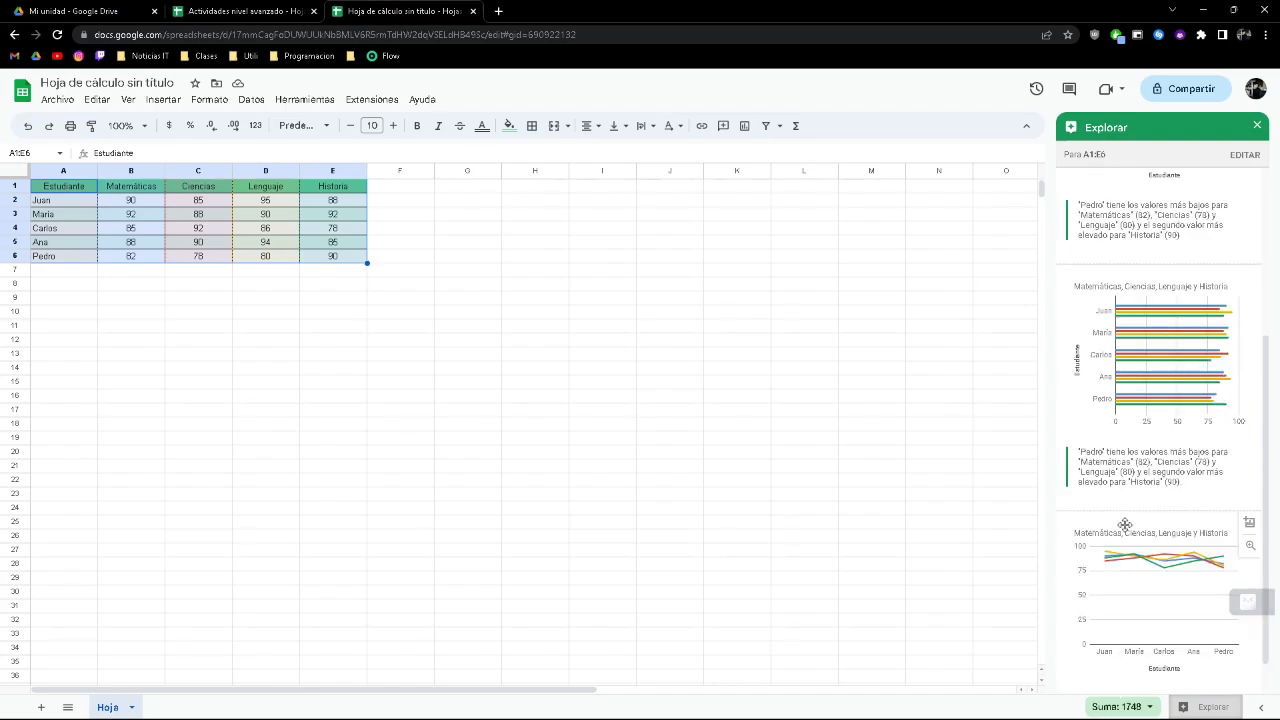
scroll(1168, 590, "down", 1)
scroll(1165, 600, "up", 2)
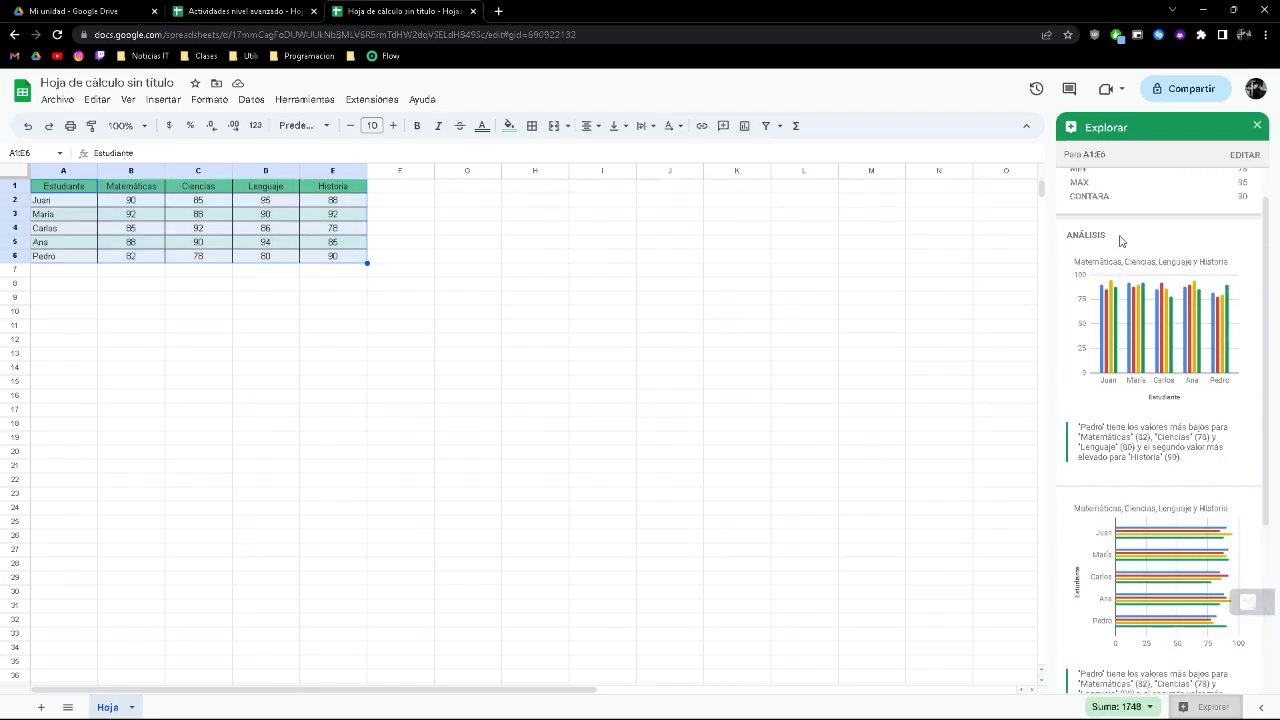
- Enlarge the suggested charts to compare the column, bar and line versions, and insert the column chart into the sheet
mouse_move(1229, 291)
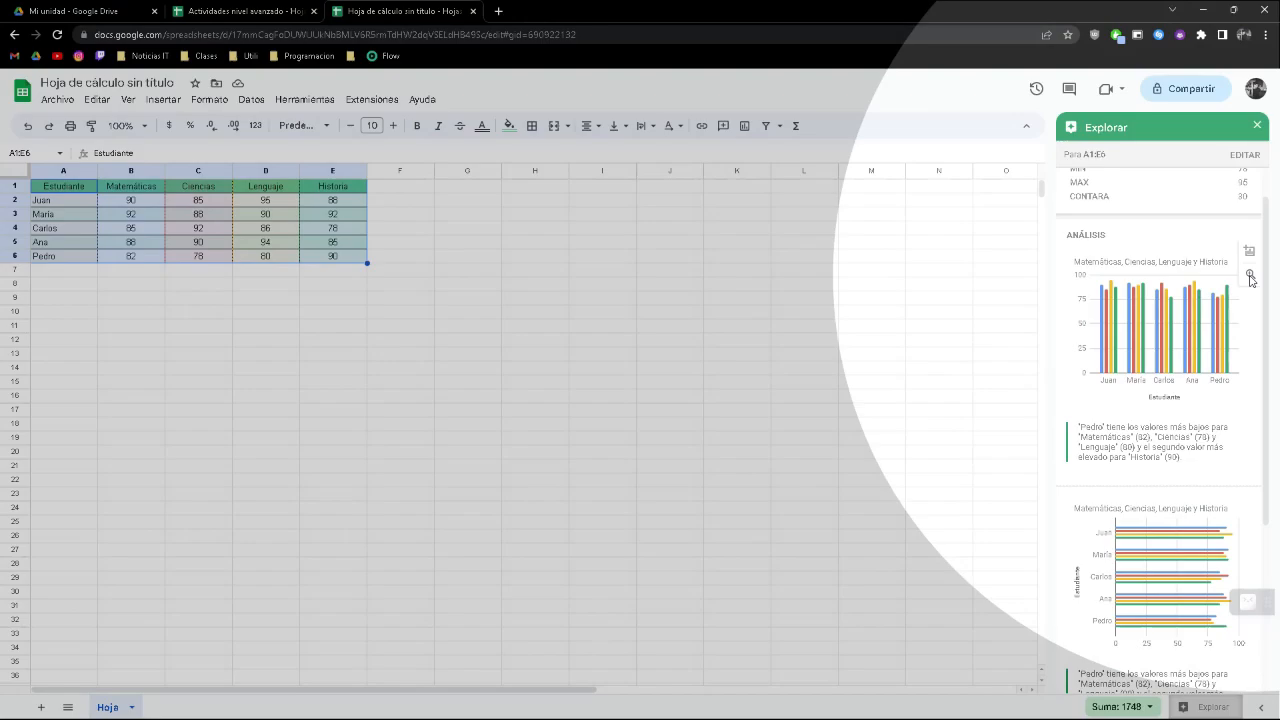
left_click(1249, 278)
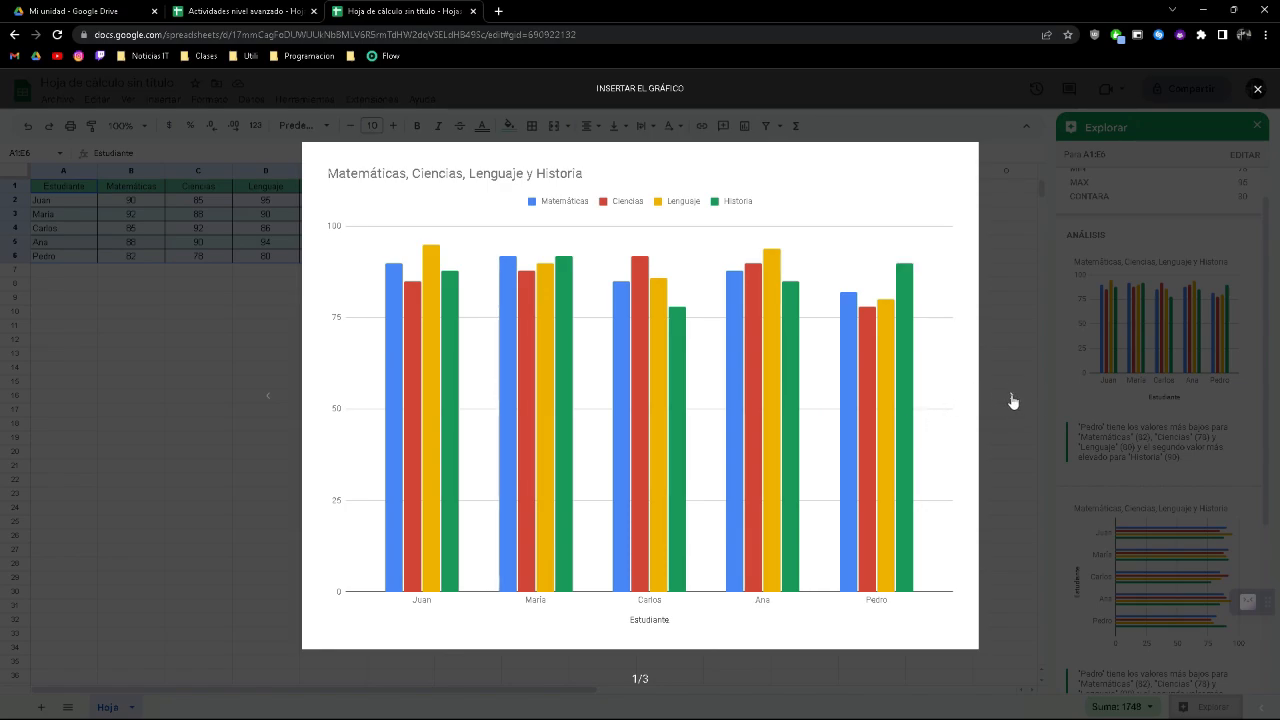
left_click(1012, 399)
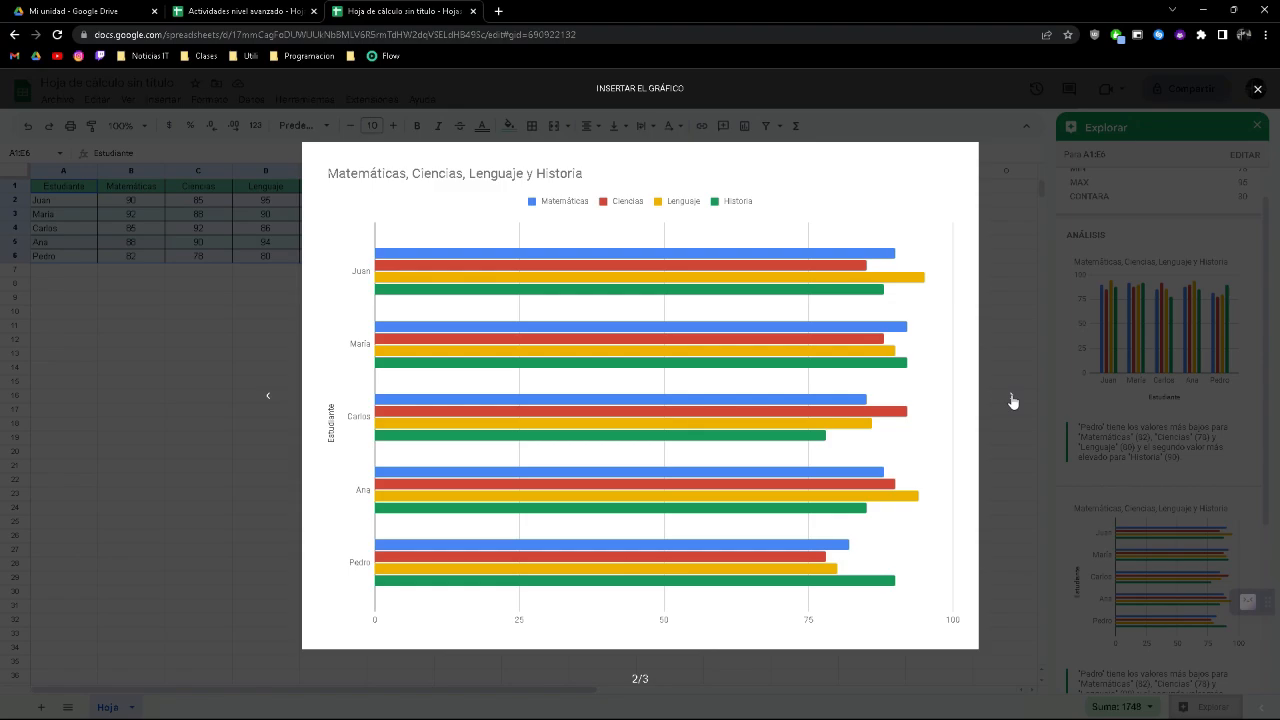
left_click(1012, 400)
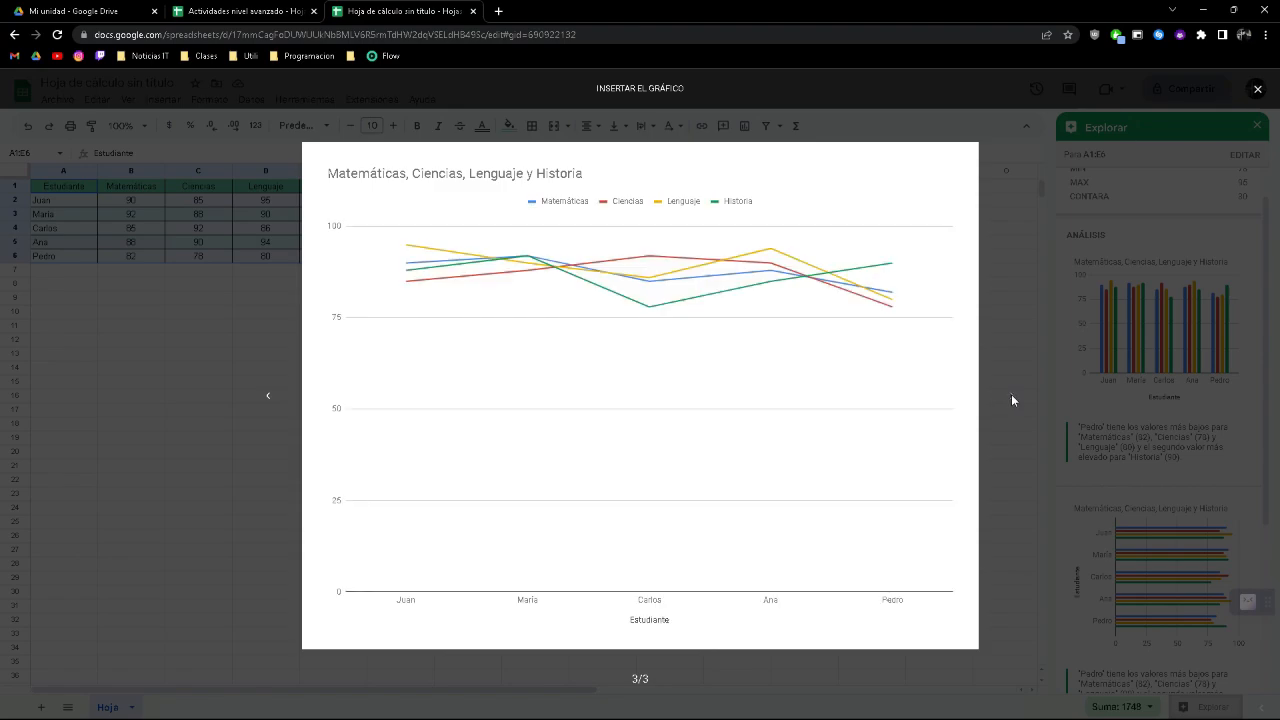
left_click(267, 400)
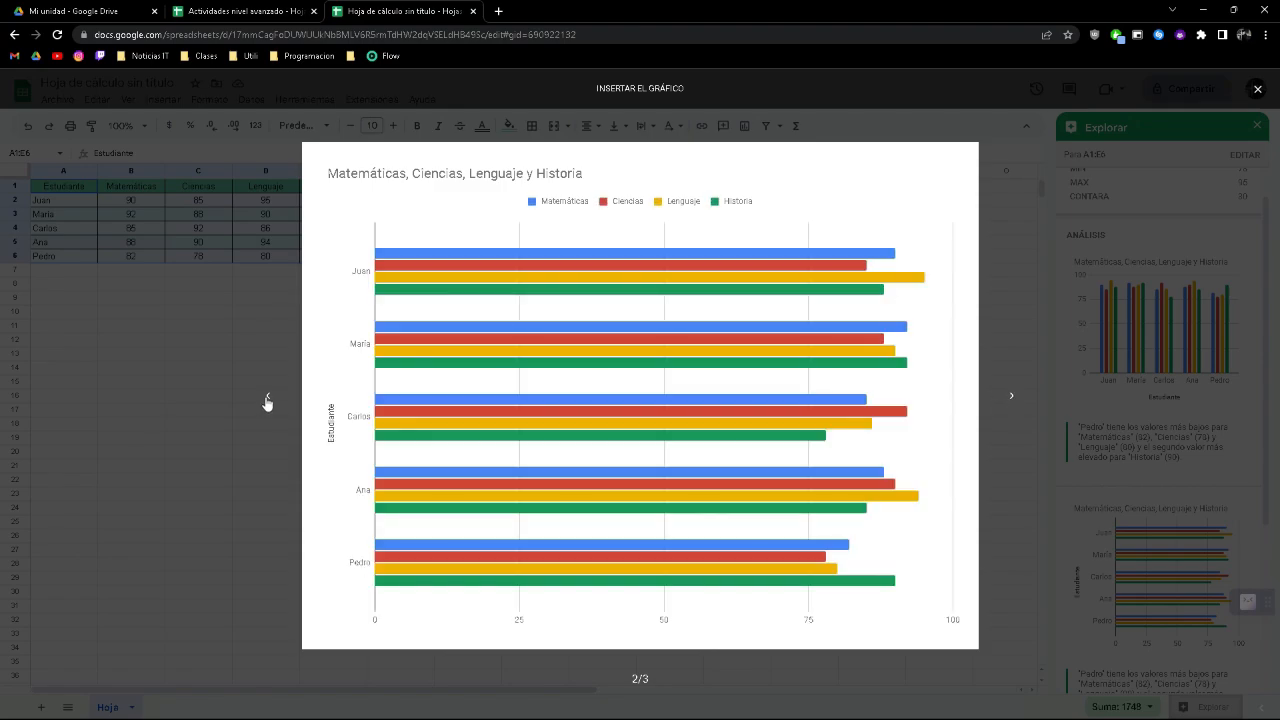
left_click(267, 400)
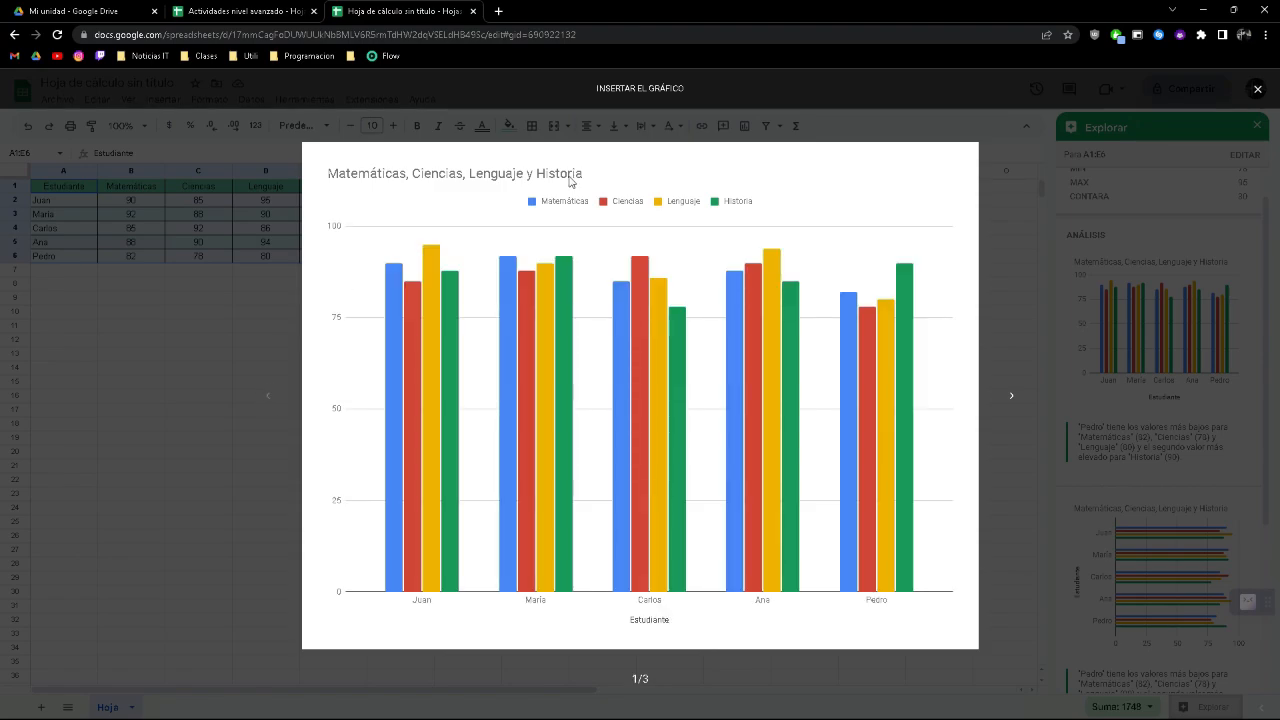
left_click(642, 89)
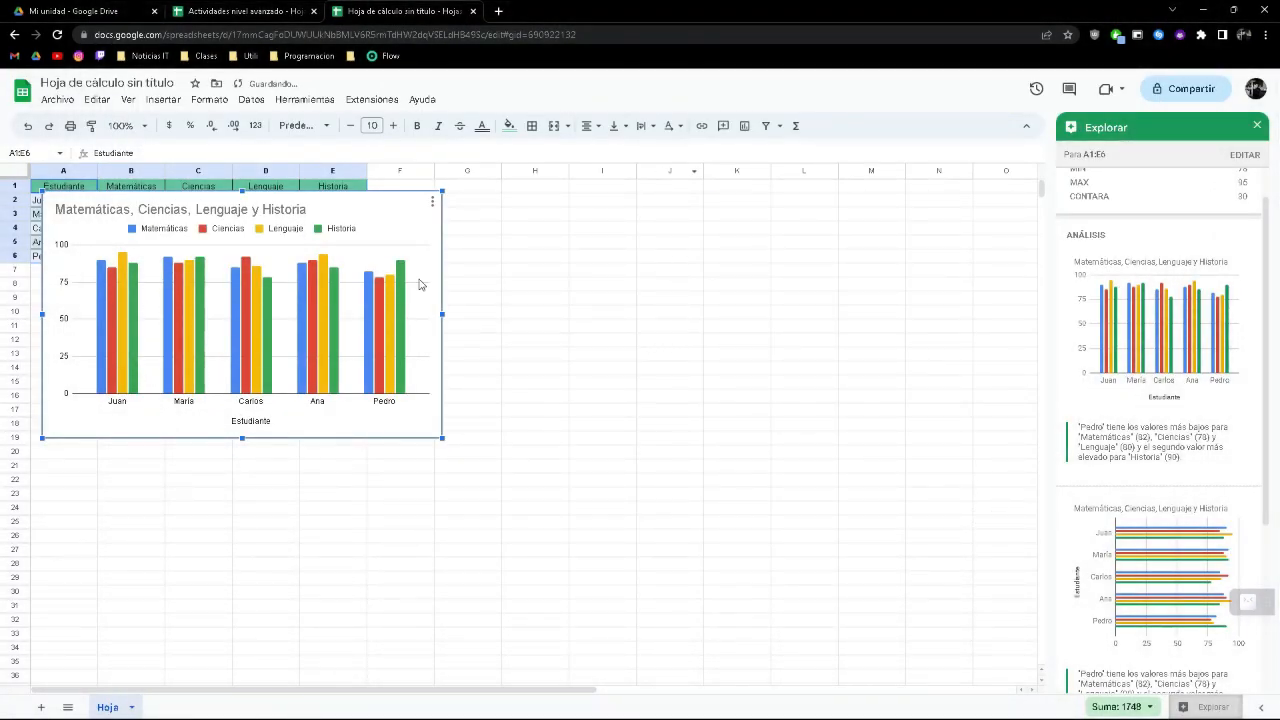
- Place the column chart beside the grades table, across columns F to L from row 1, and close Explore
left_click_drag(366, 213, 763, 233)
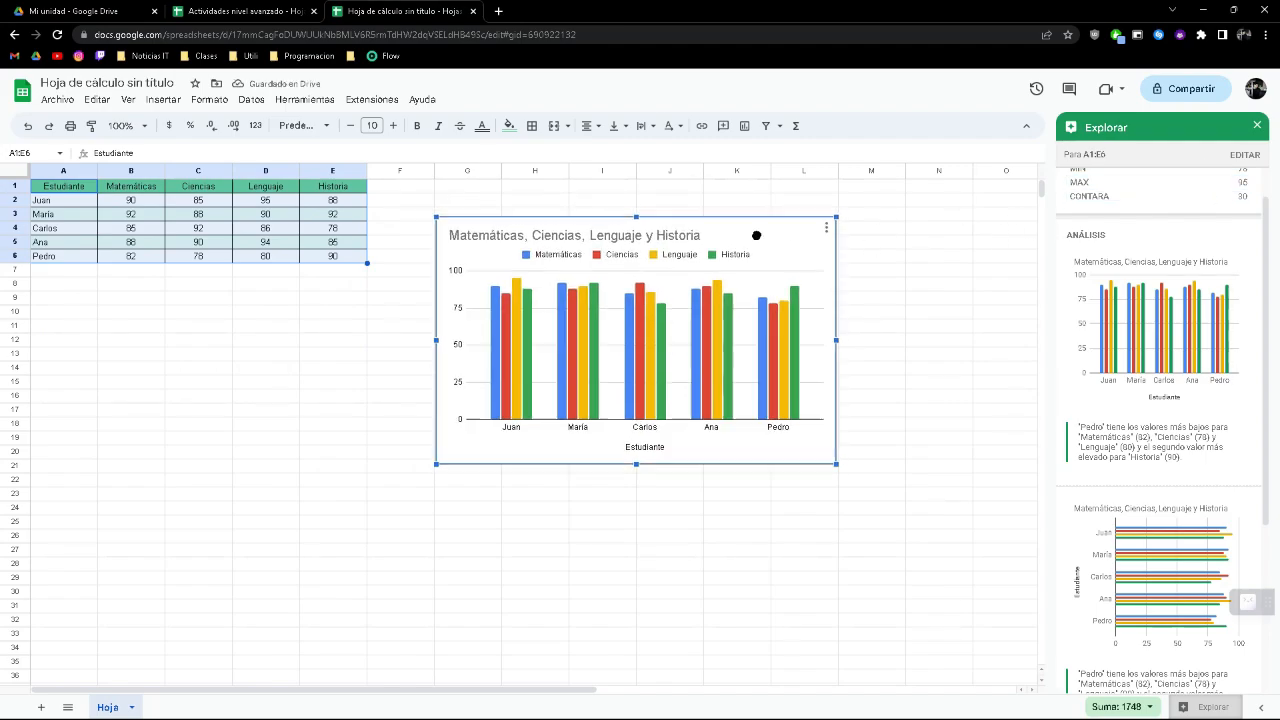
left_click_drag(757, 237, 789, 226)
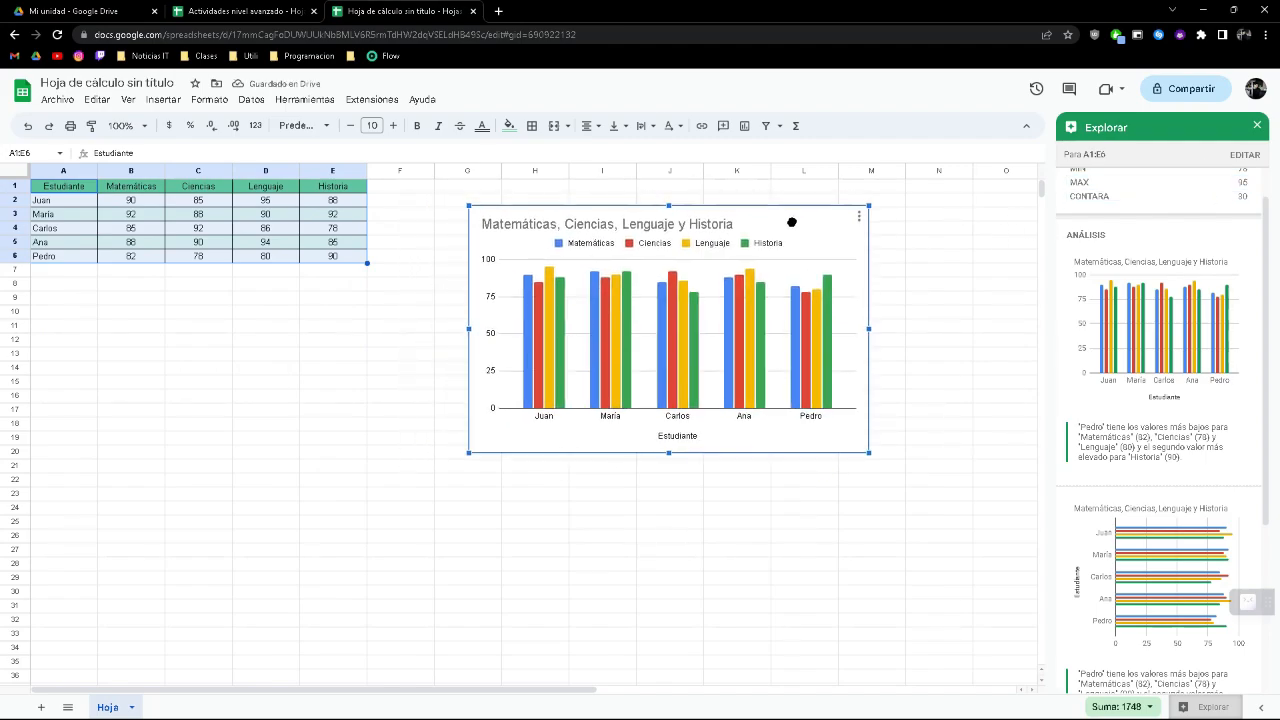
left_click(1257, 126)
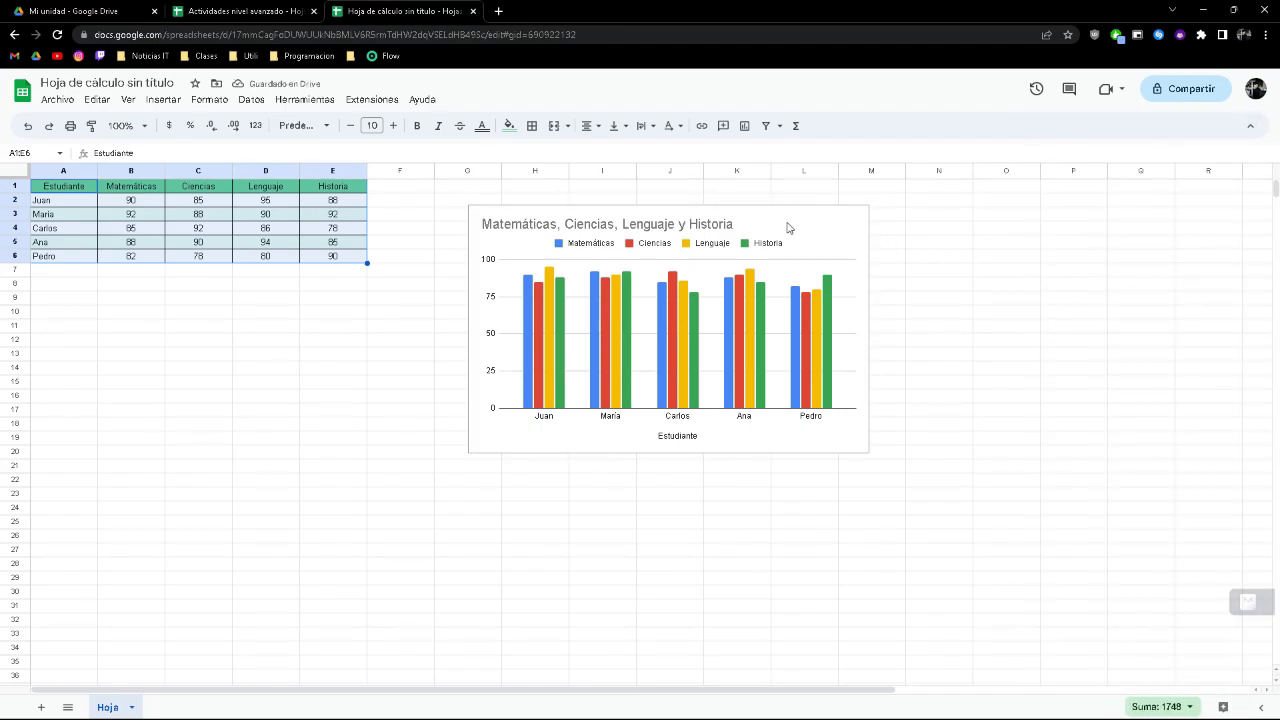
left_click(757, 228)
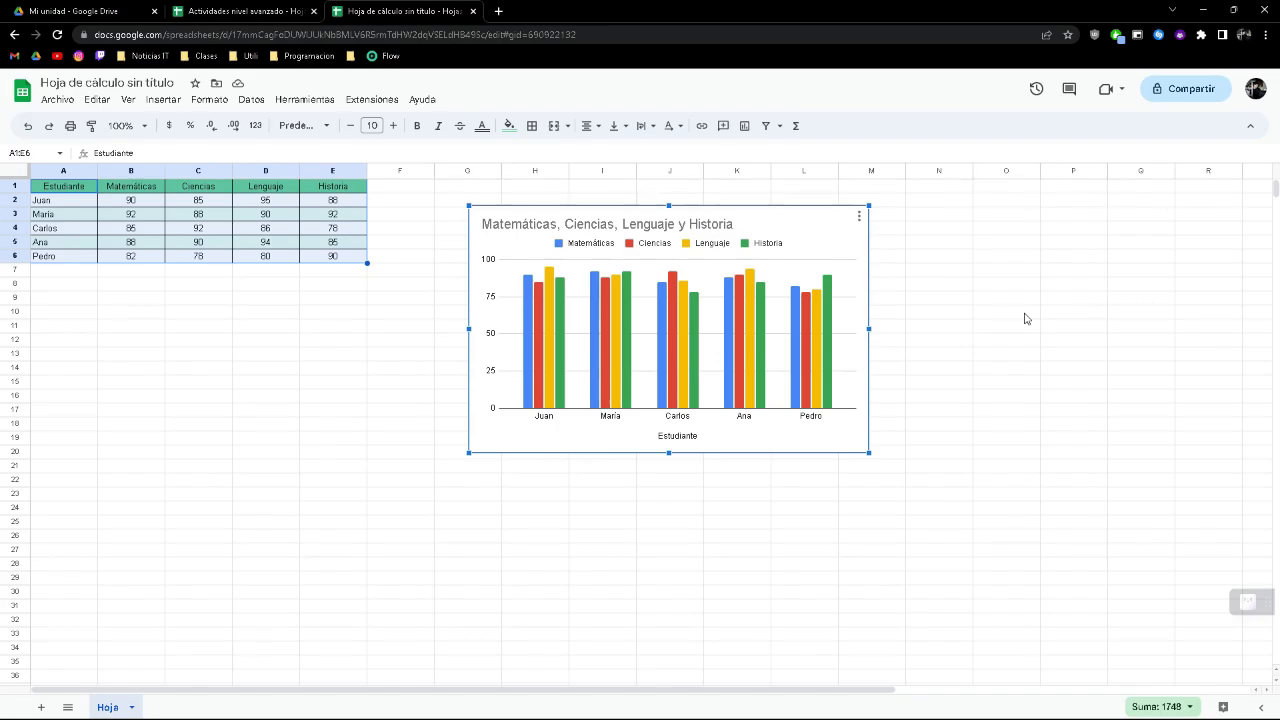
left_click(939, 353)
left_click_drag(802, 232, 757, 210)
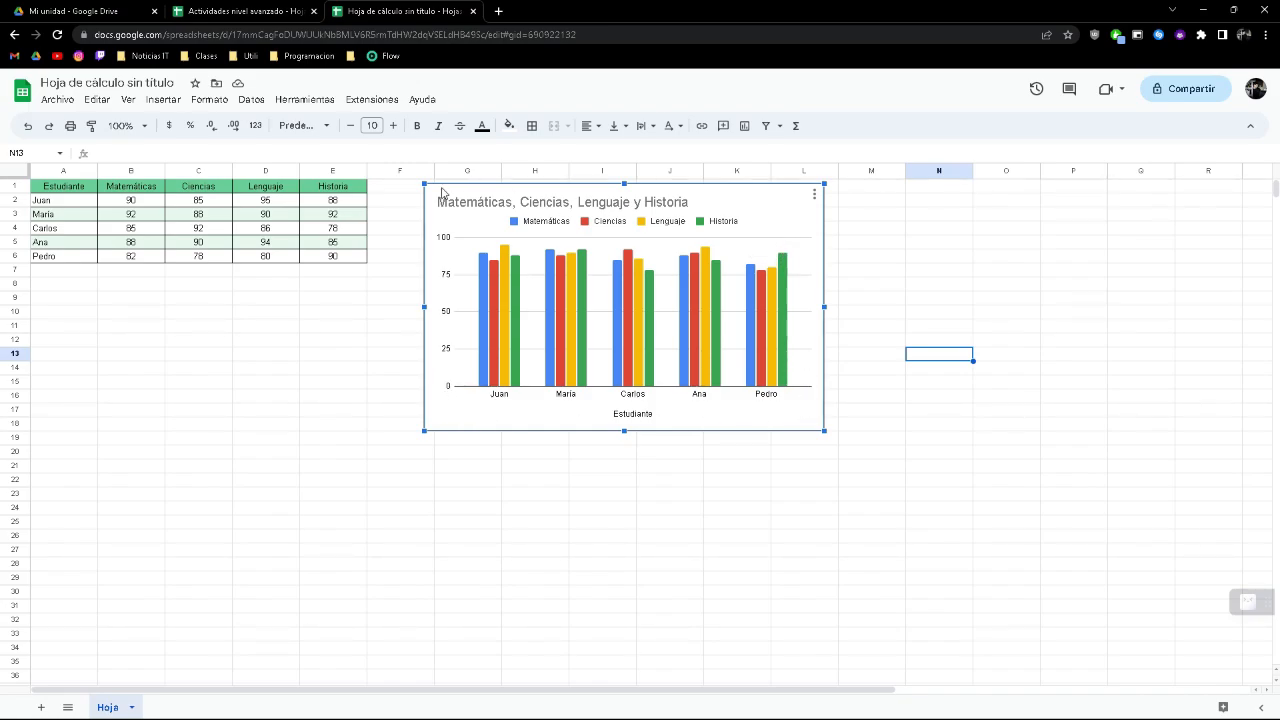
- Open the grades chart for editing and change its type from columns to the suggested bar chart
left_click(815, 195)
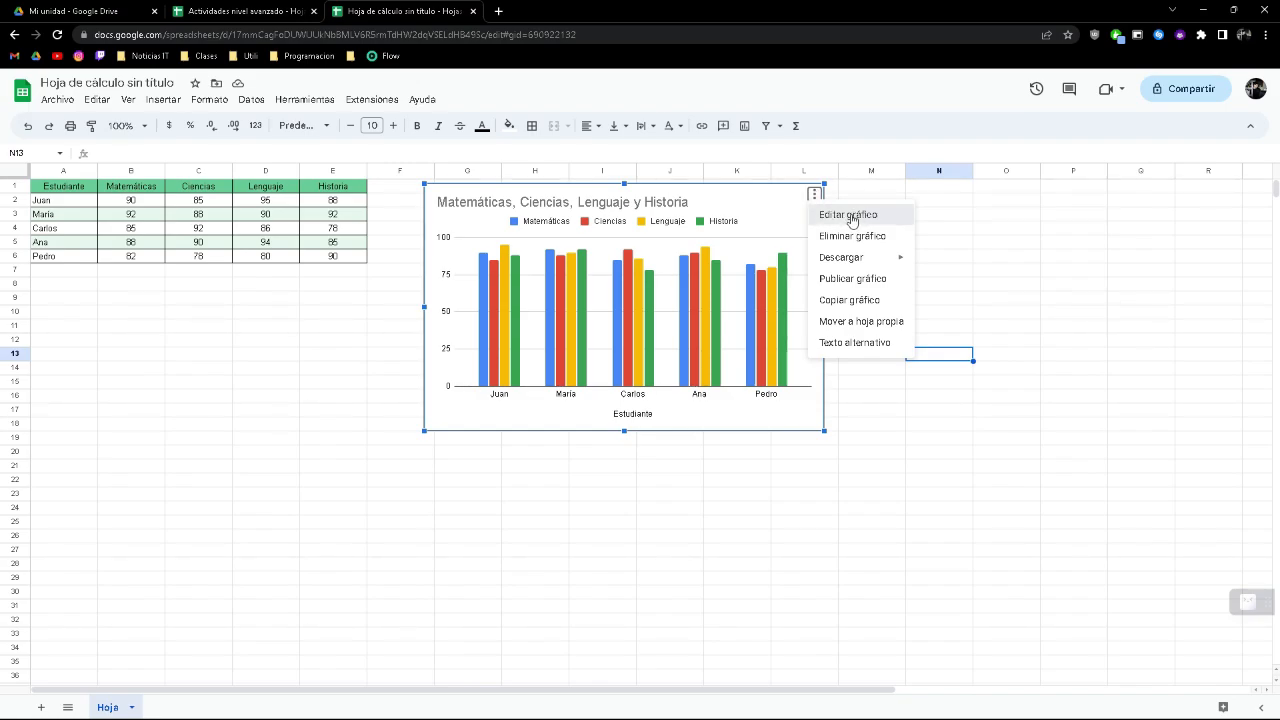
left_click(850, 215)
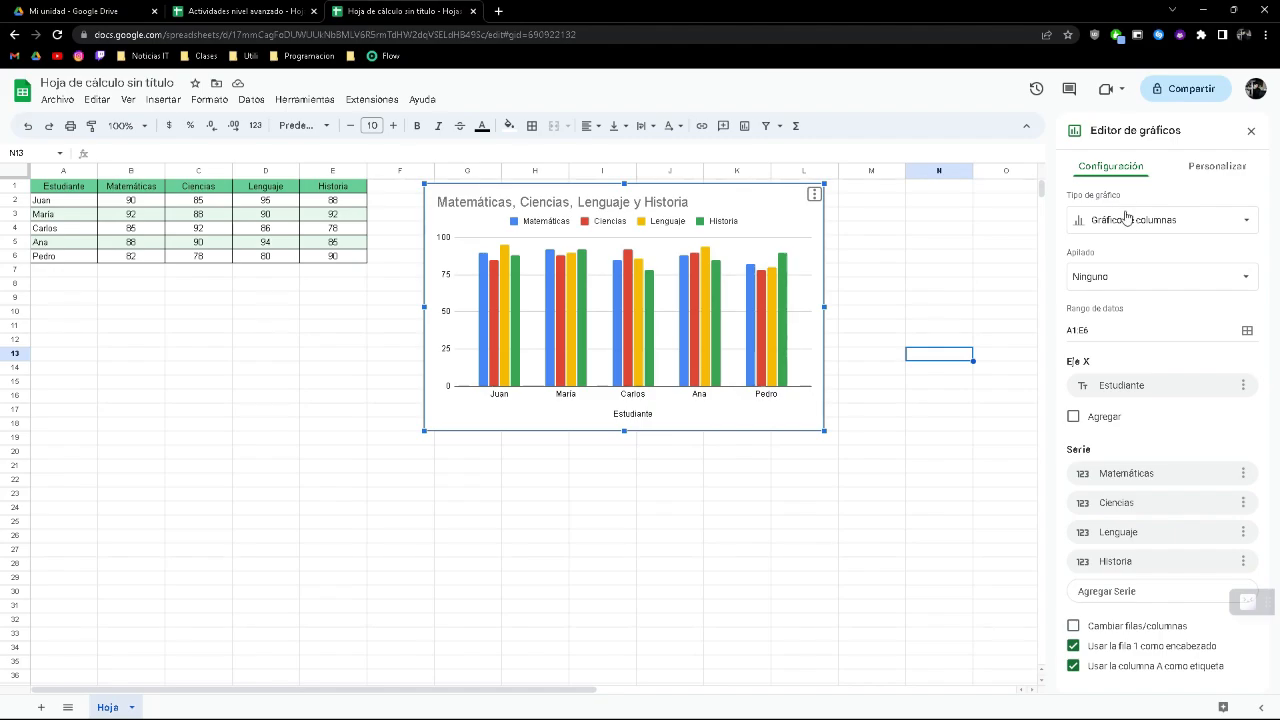
left_click(1168, 225)
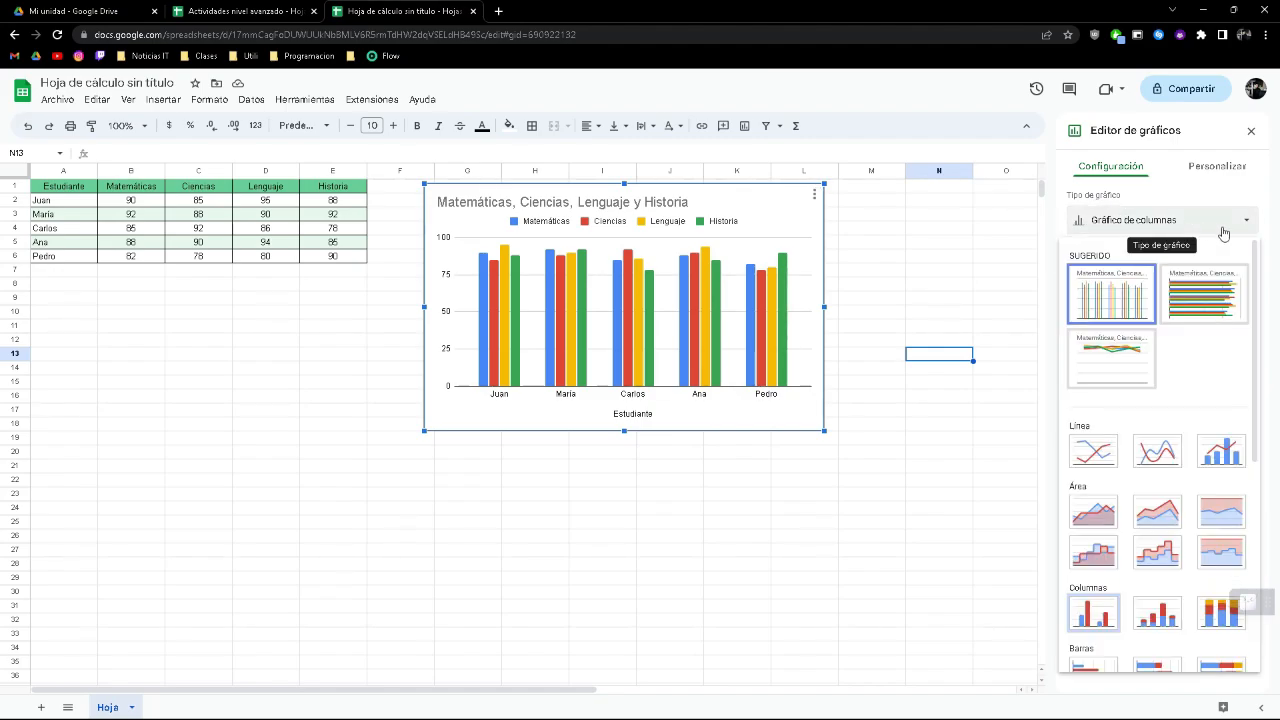
left_click(1200, 300)
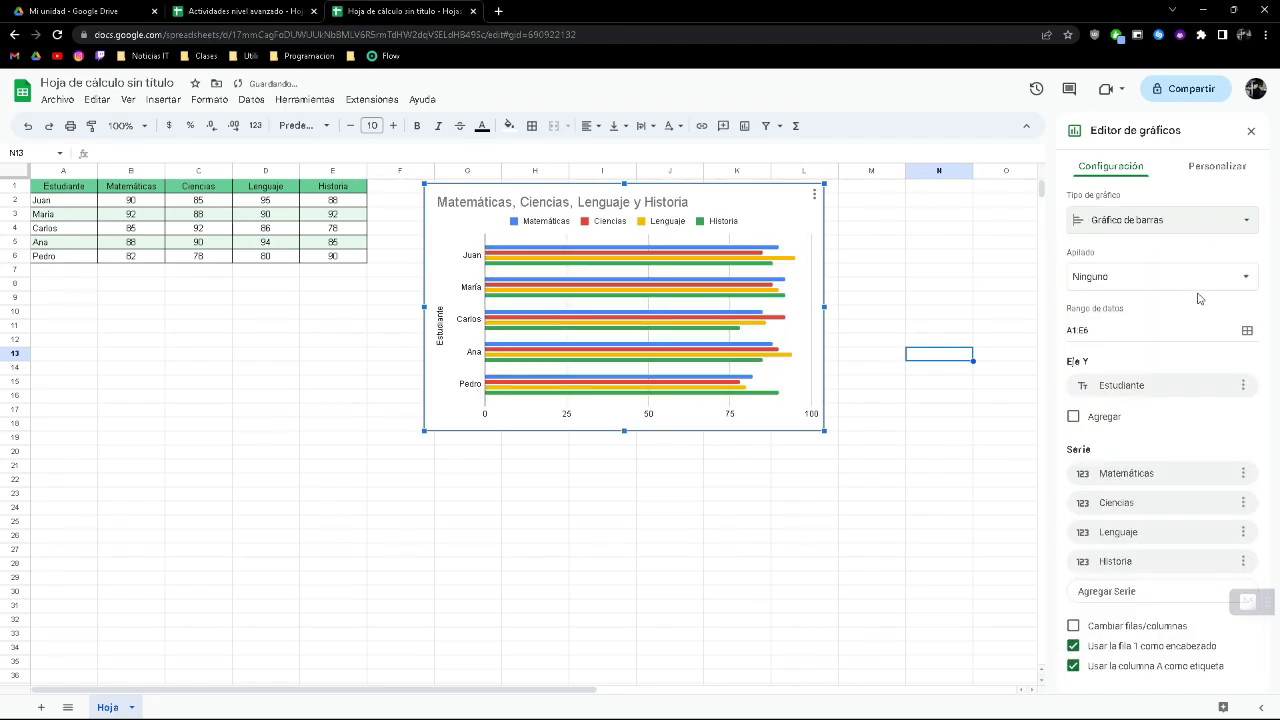
- Try the suggested line chart, look through the other chart types on offer, and return to the bar chart
left_click(1143, 226)
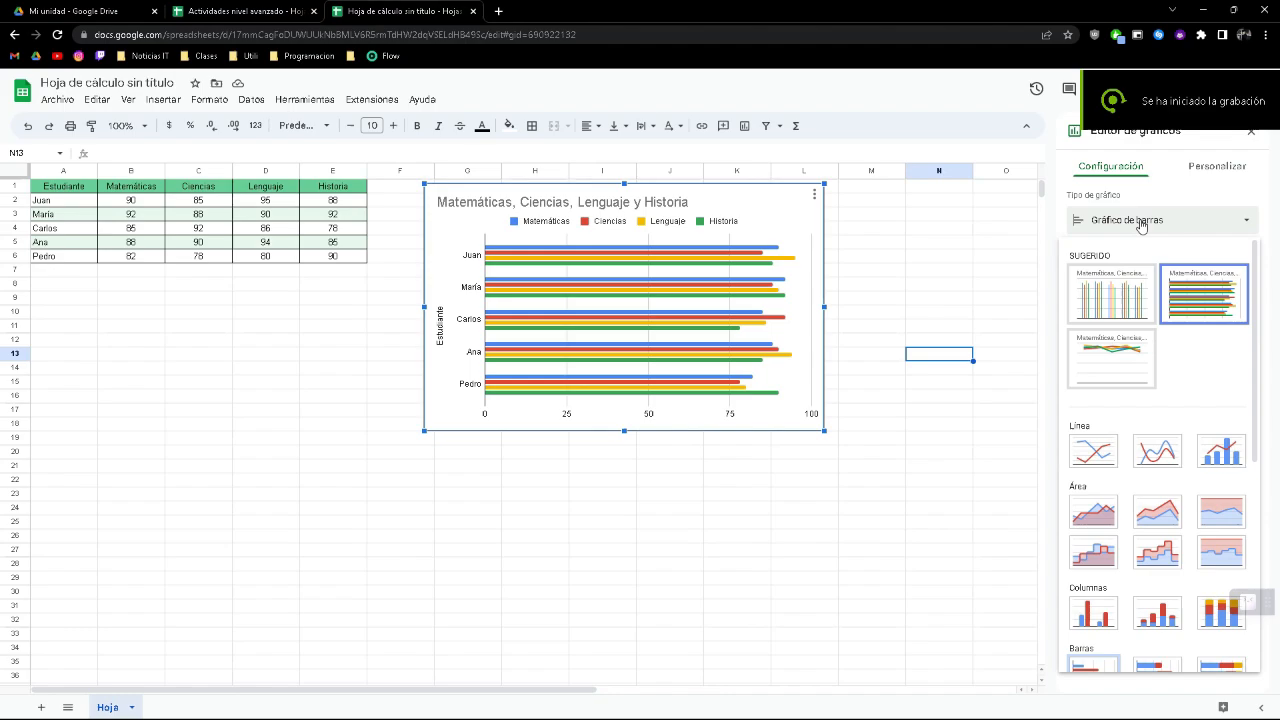
left_click(1125, 366)
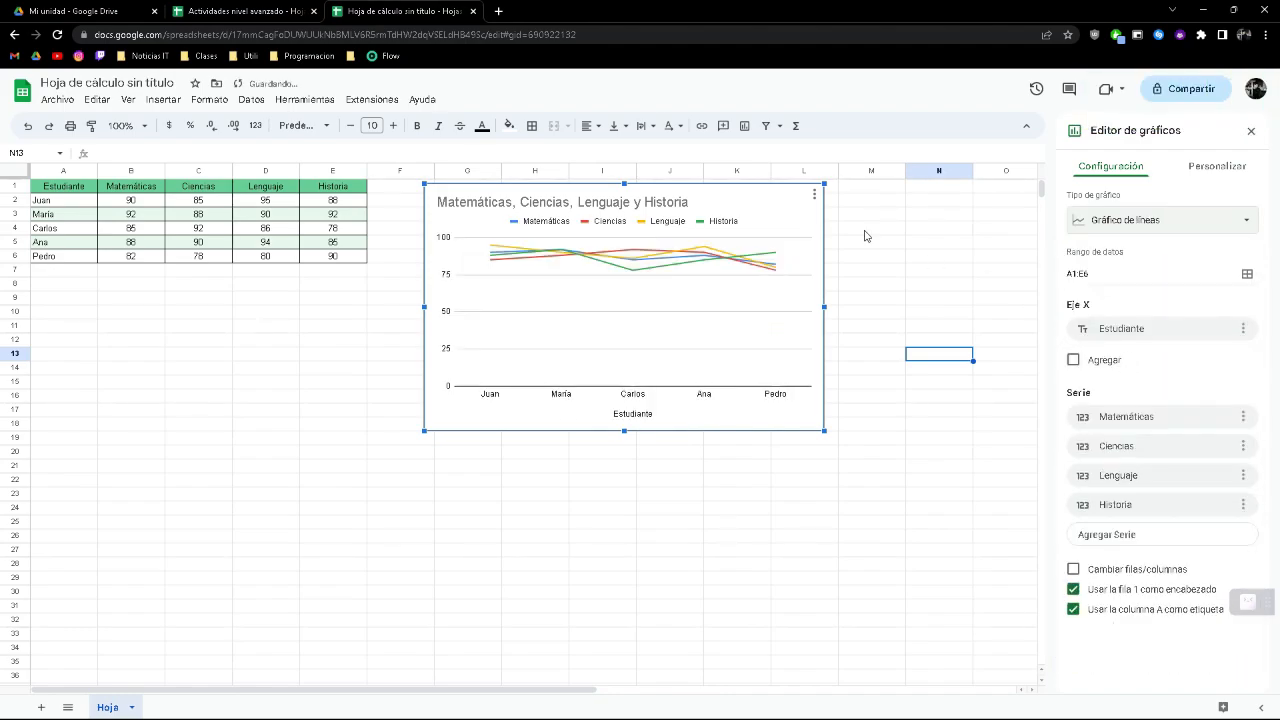
left_click(1166, 236)
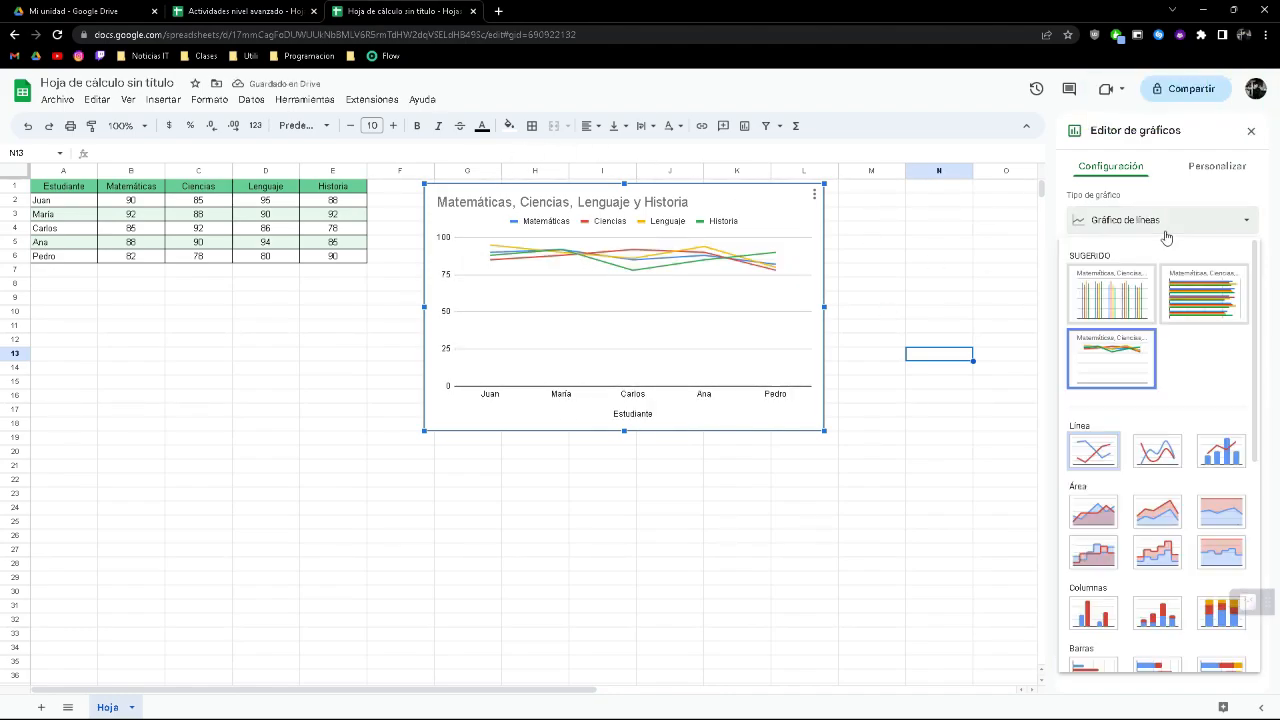
scroll(1110, 335, "down", 1)
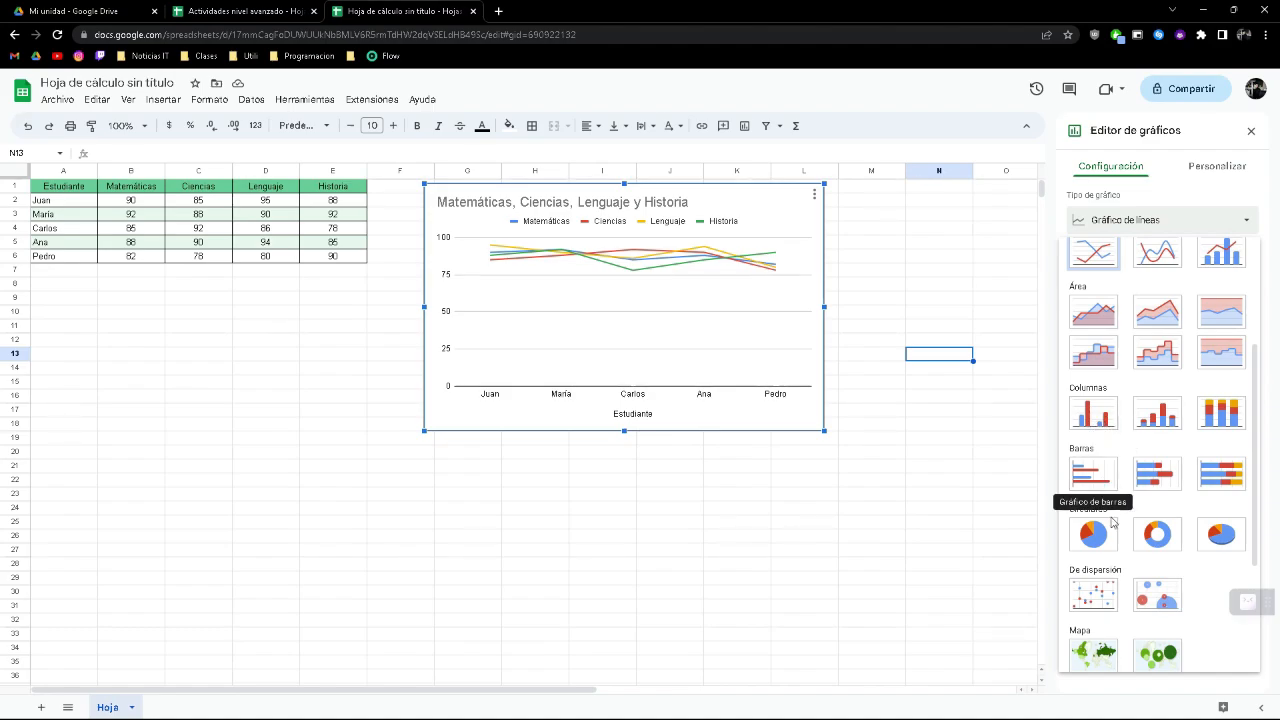
scroll(1103, 540, "down", 2)
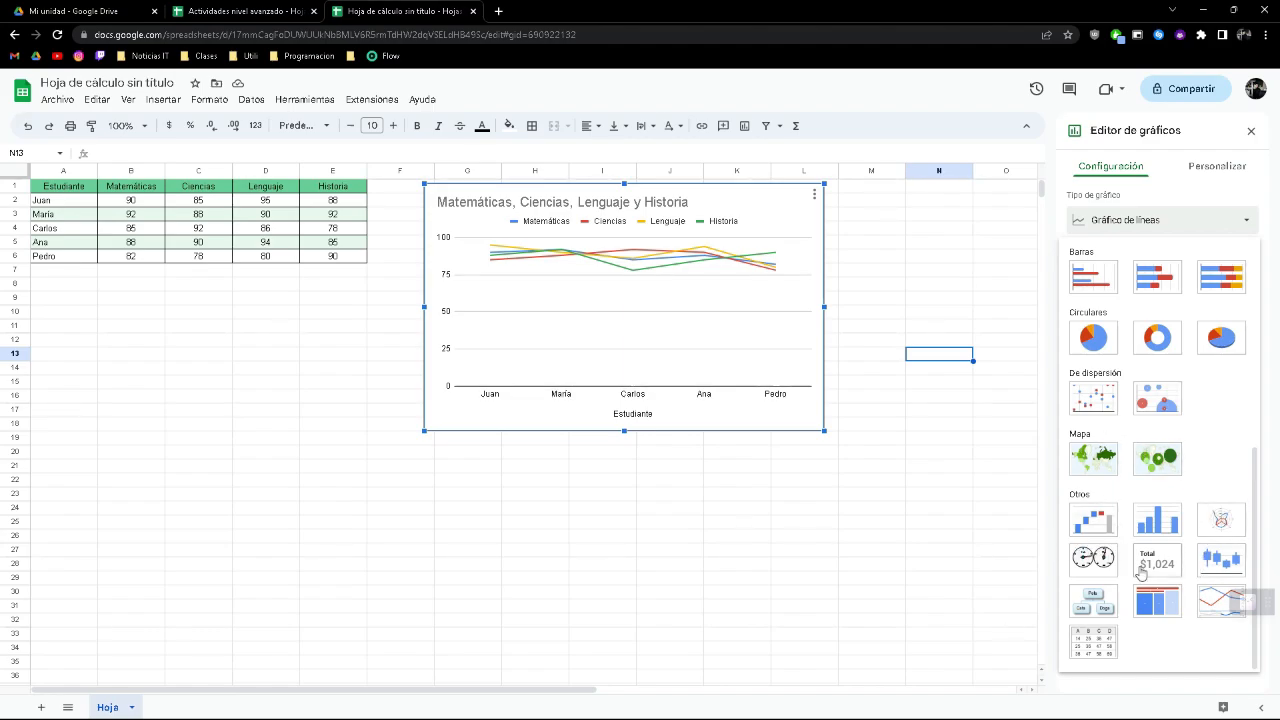
scroll(1155, 622, "up", 2)
scroll(1155, 620, "up", 2)
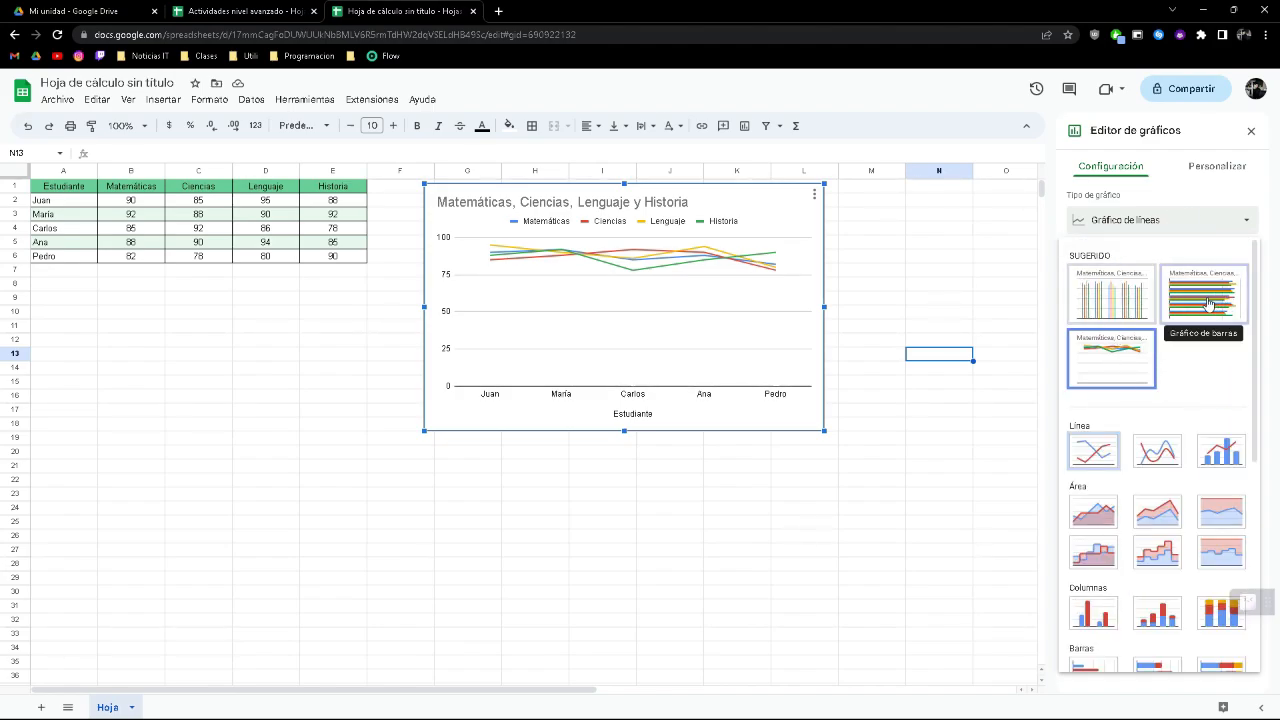
left_click(1218, 305)
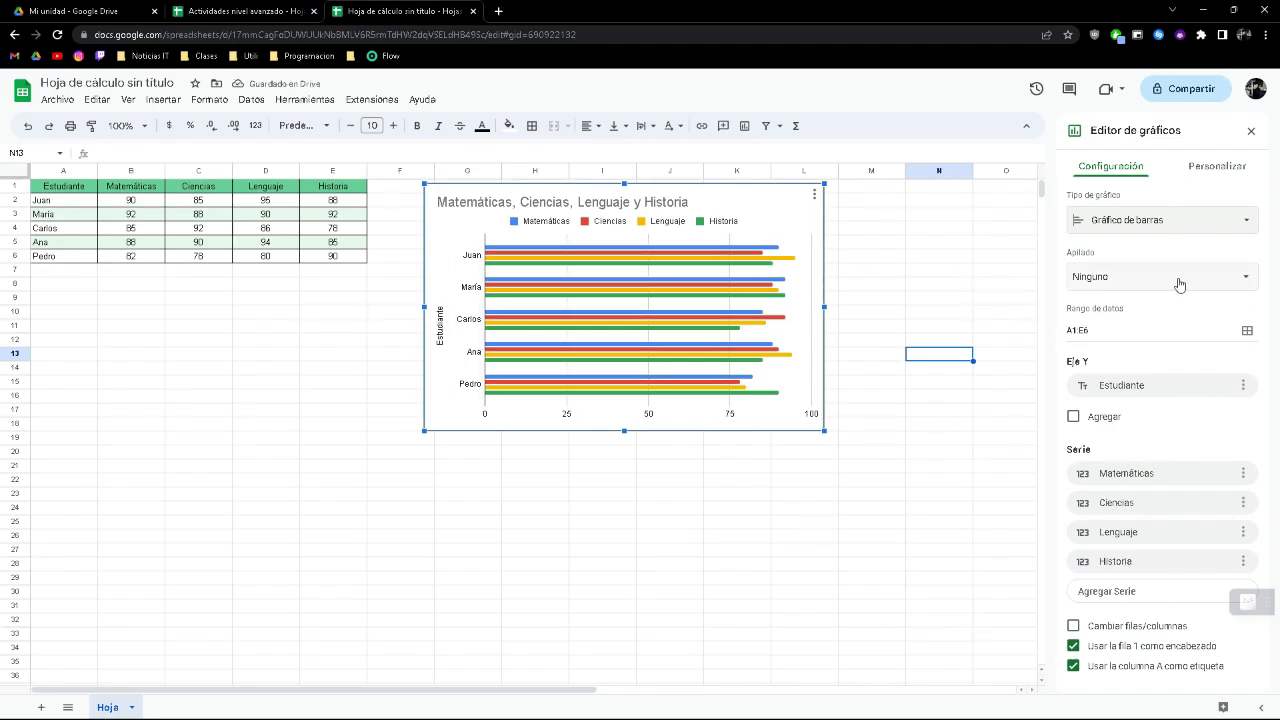
- Review the chart's data range and the fields available for the Y axis, keeping Estudiante as the axis field
left_click(927, 255)
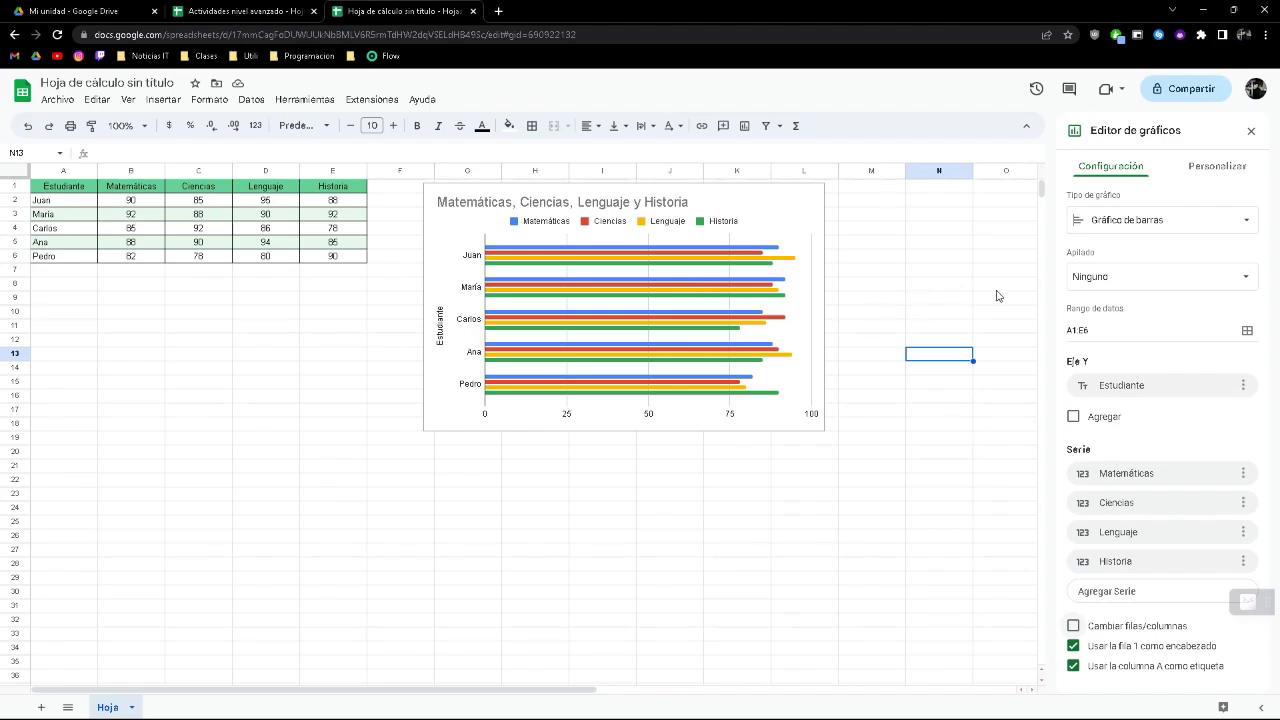
left_click(1093, 331)
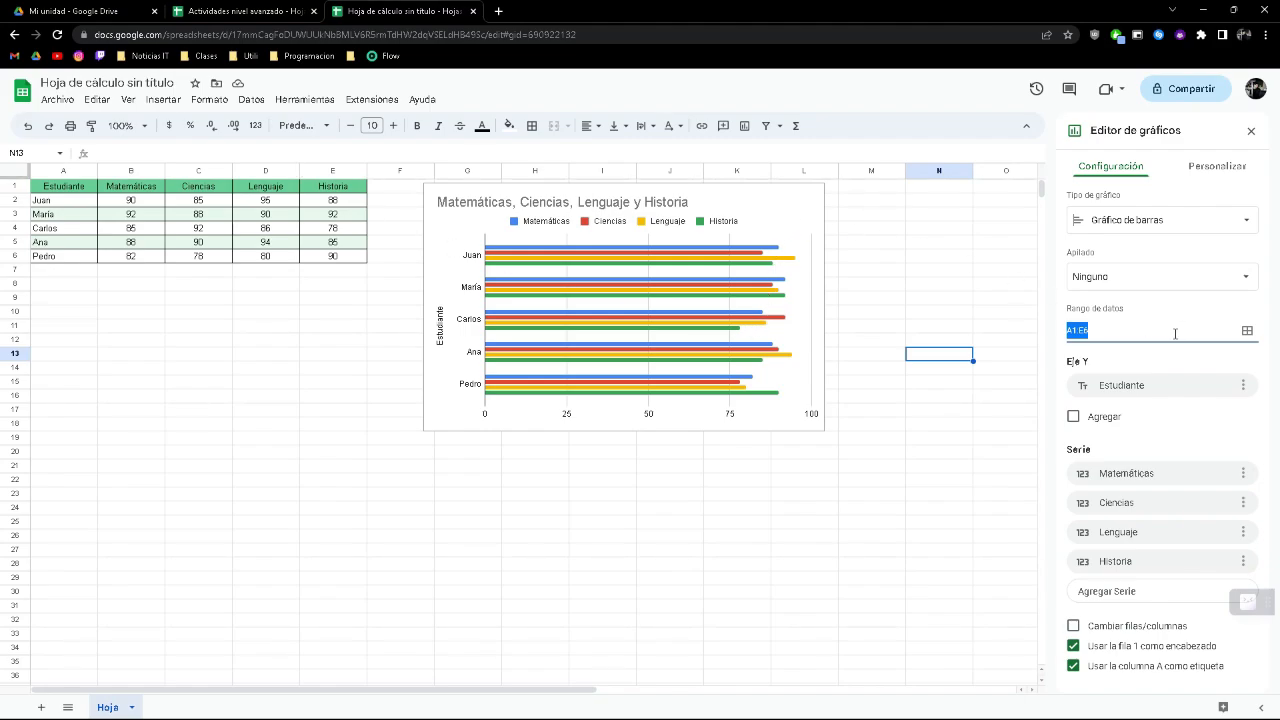
left_click(1208, 422)
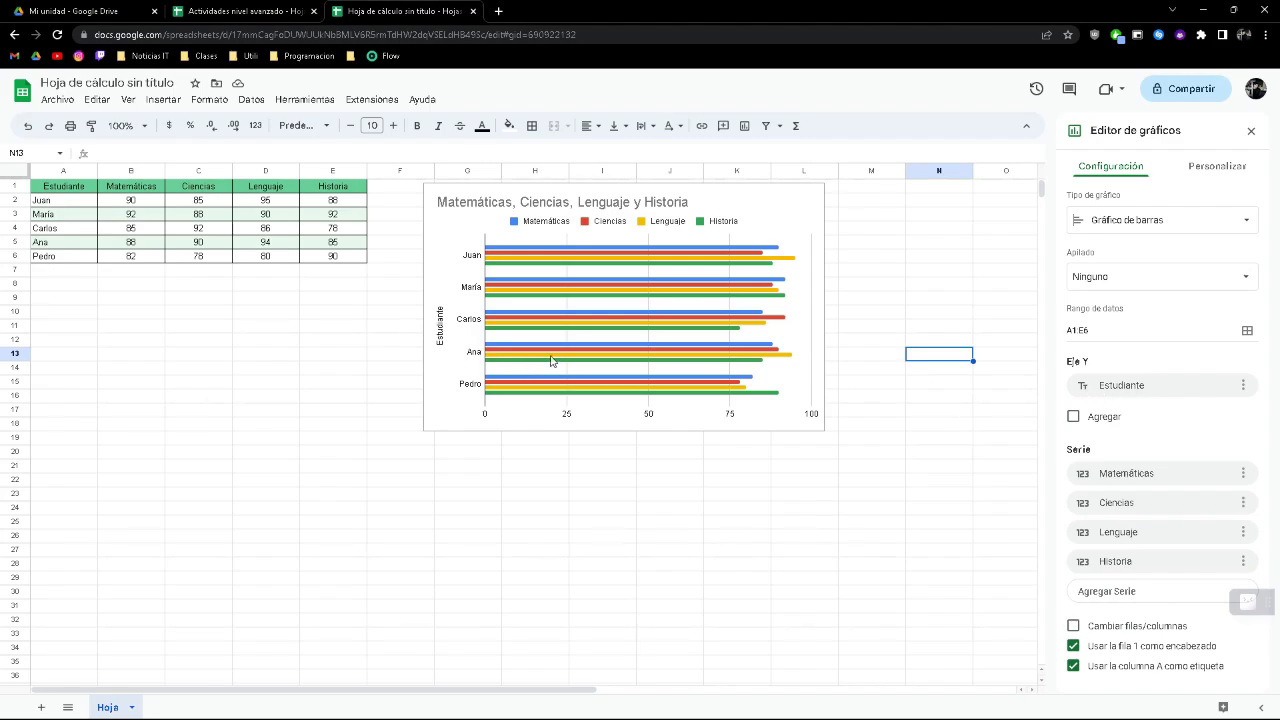
left_click(1131, 388)
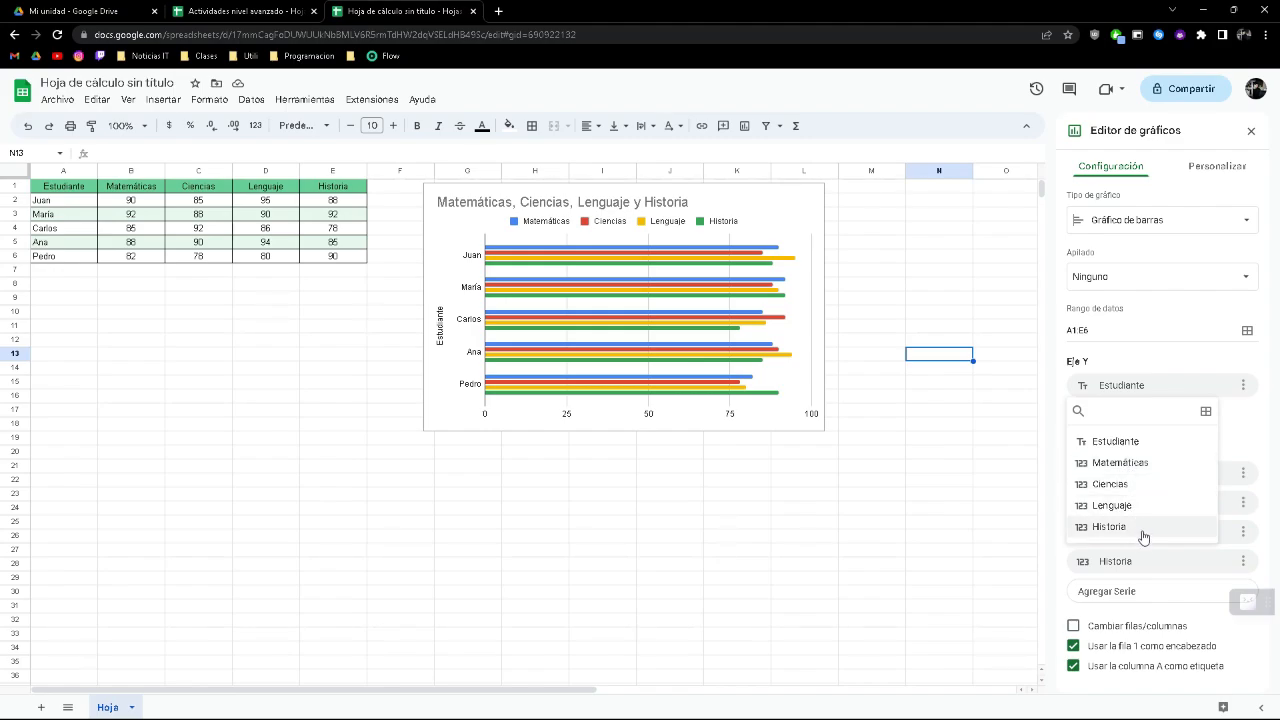
left_click(1149, 446)
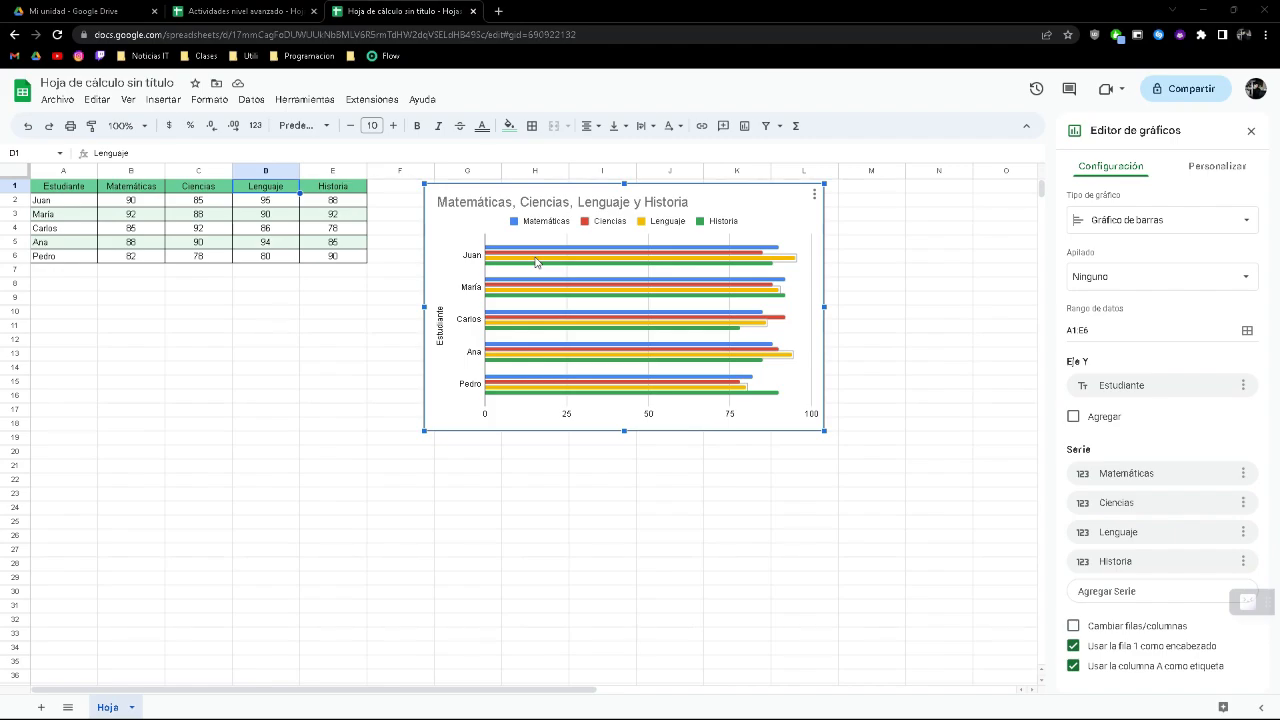
- Go through the subject header cells B1 to E1 one by one to compare them with the chart's series
left_click(143, 193)
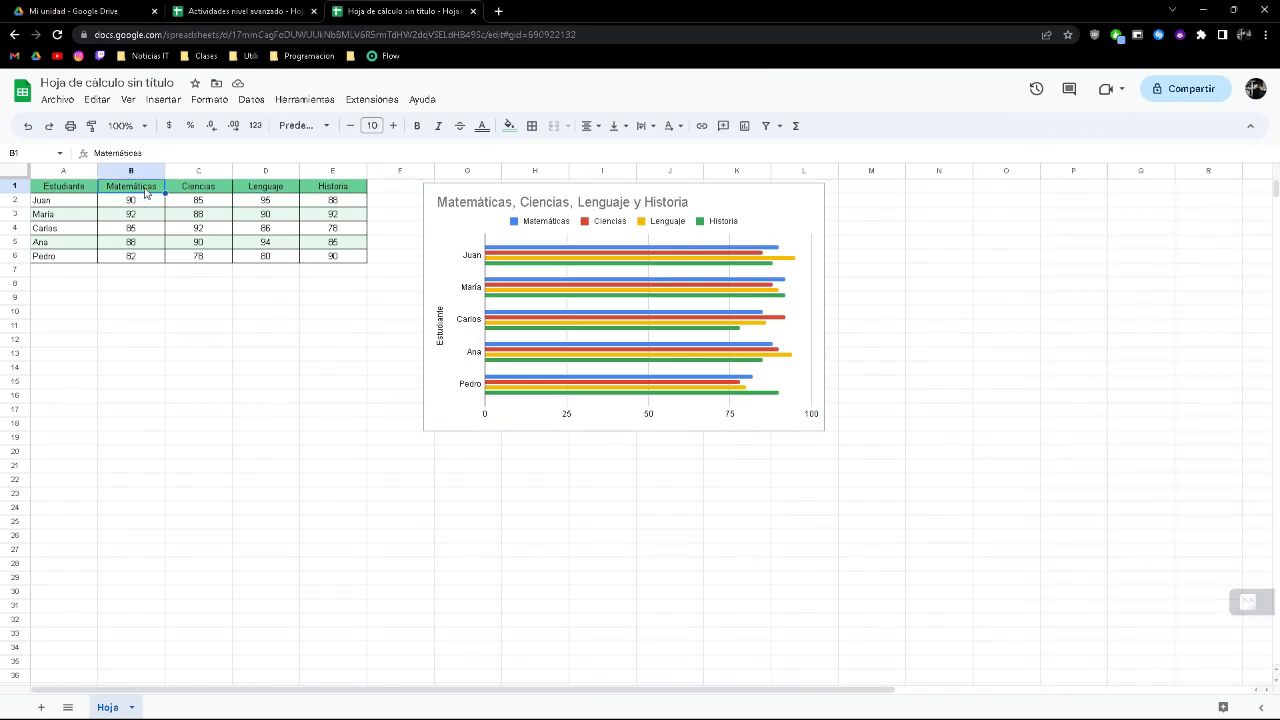
left_click(203, 190)
left_click(273, 193)
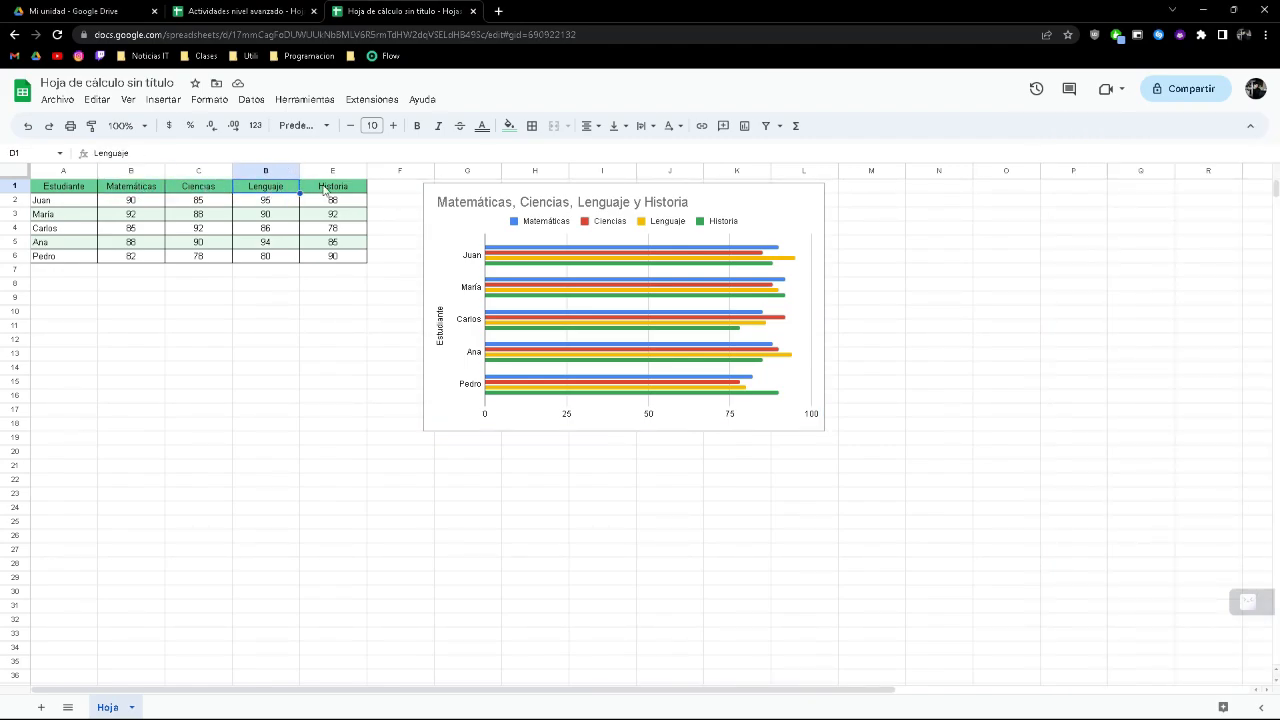
left_click(327, 192)
- Reopen the chart's setup, try swapping its rows and columns, and turn the swap off again
double_click(770, 202)
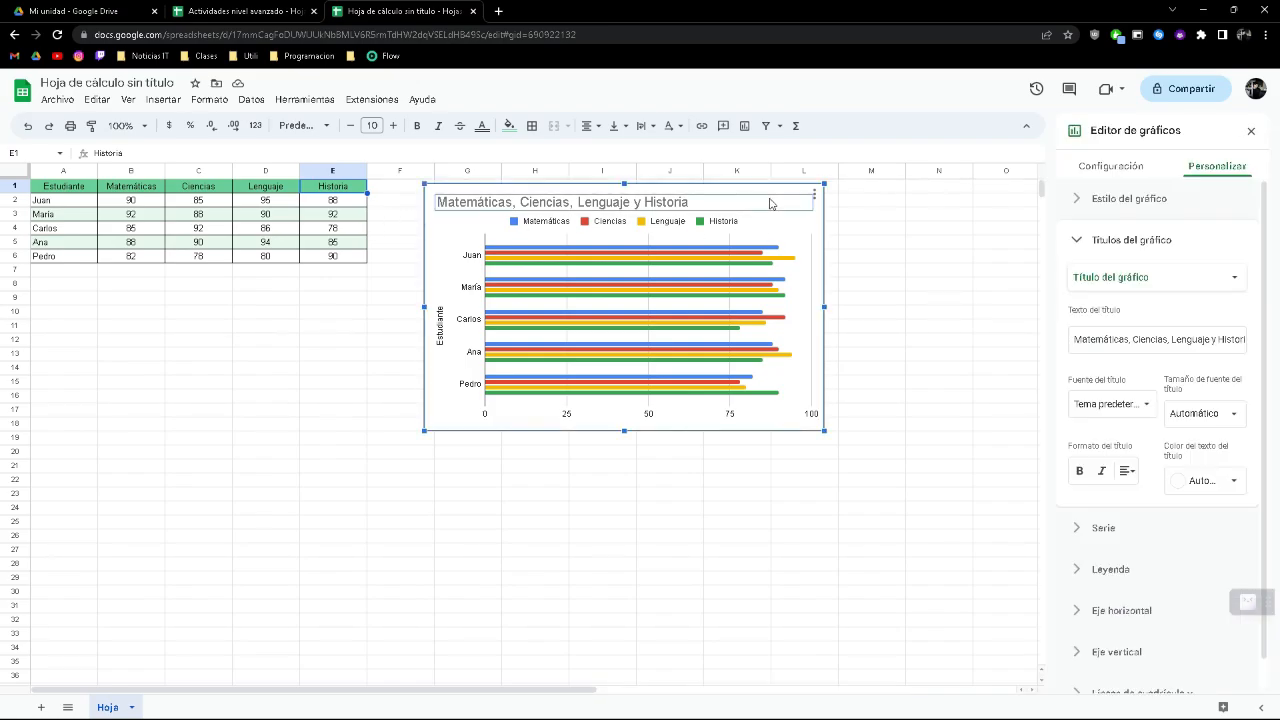
left_click(1130, 168)
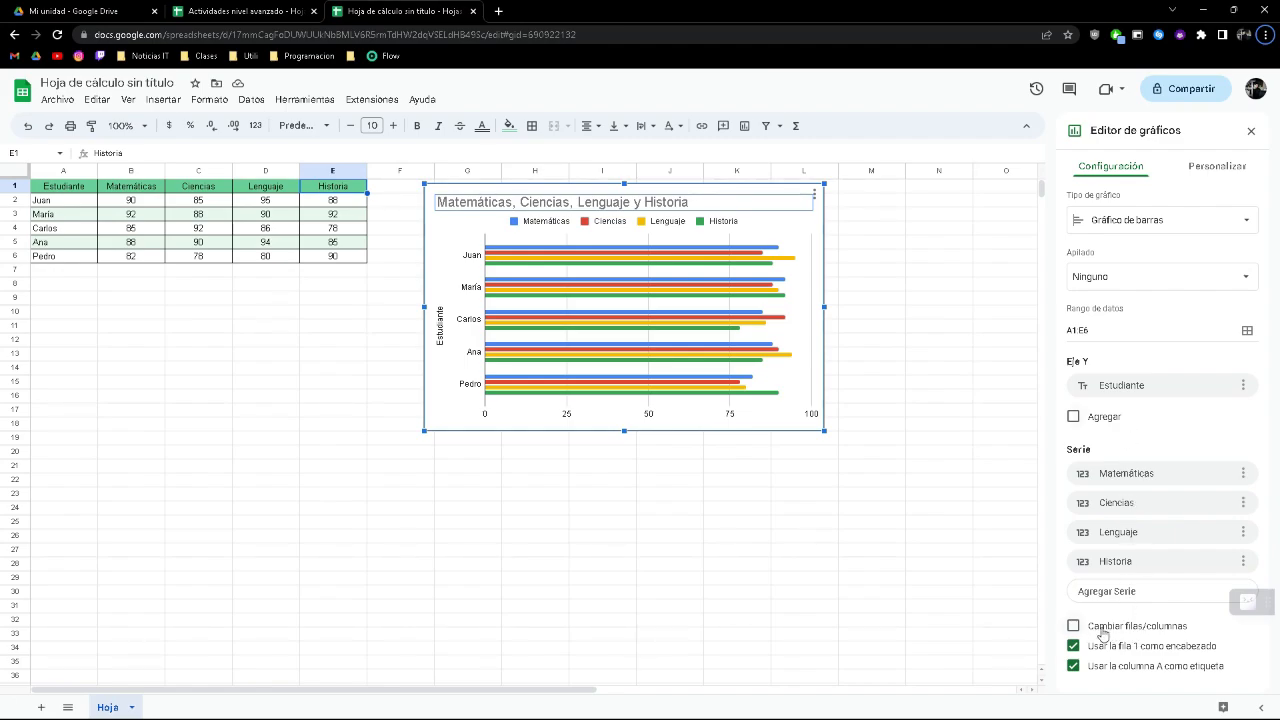
left_click(1165, 628)
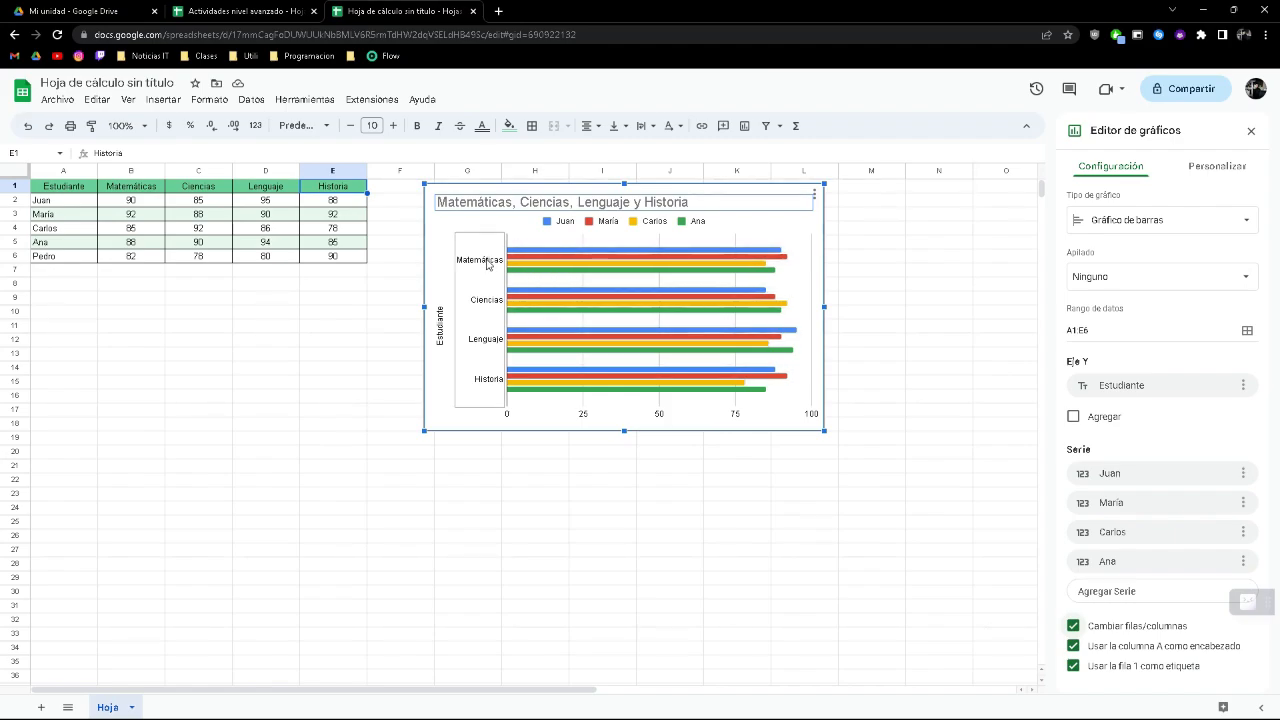
left_click(1074, 627)
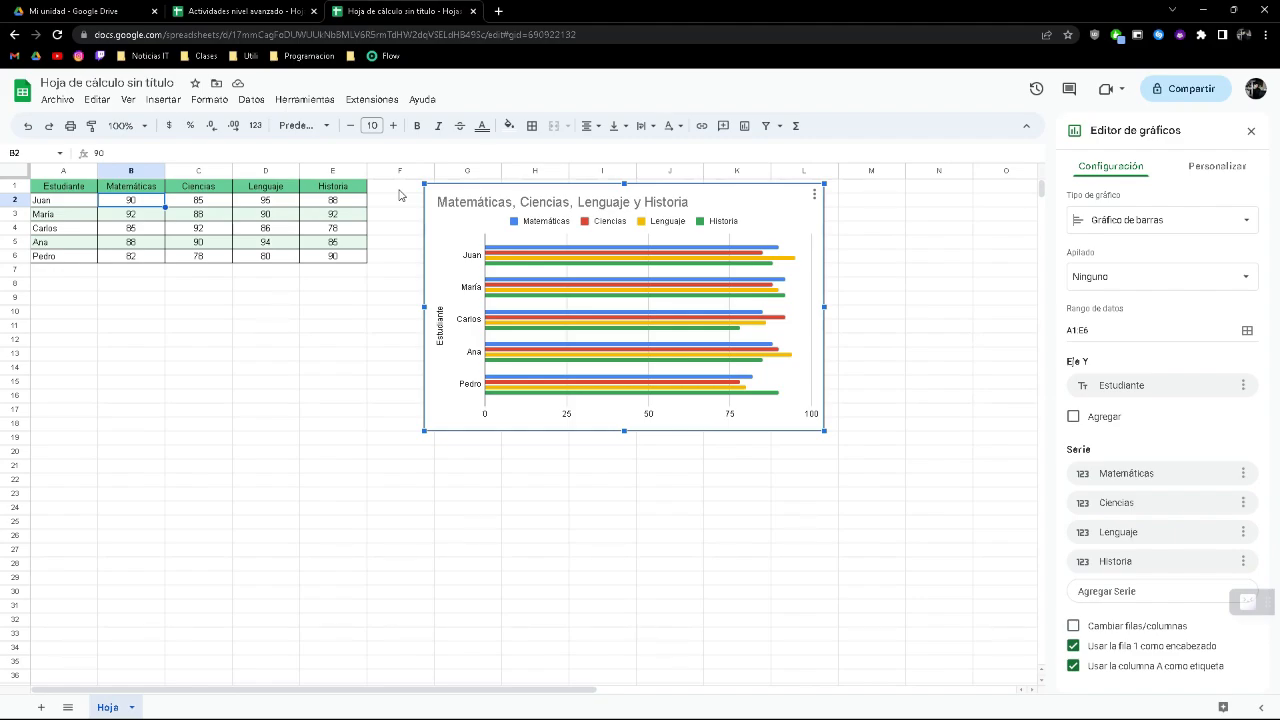
- Check which series can be added to the chart without adding one, and open the chart style customization options
left_click(1128, 591)
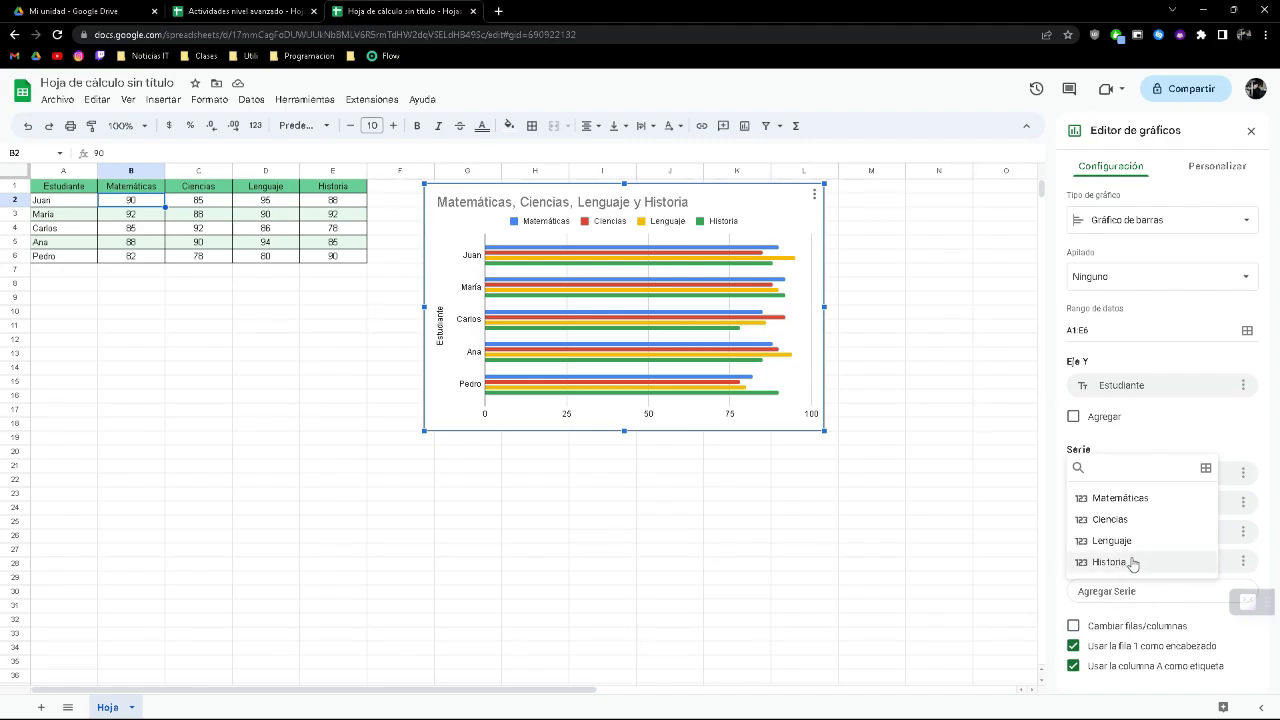
left_click(1164, 614)
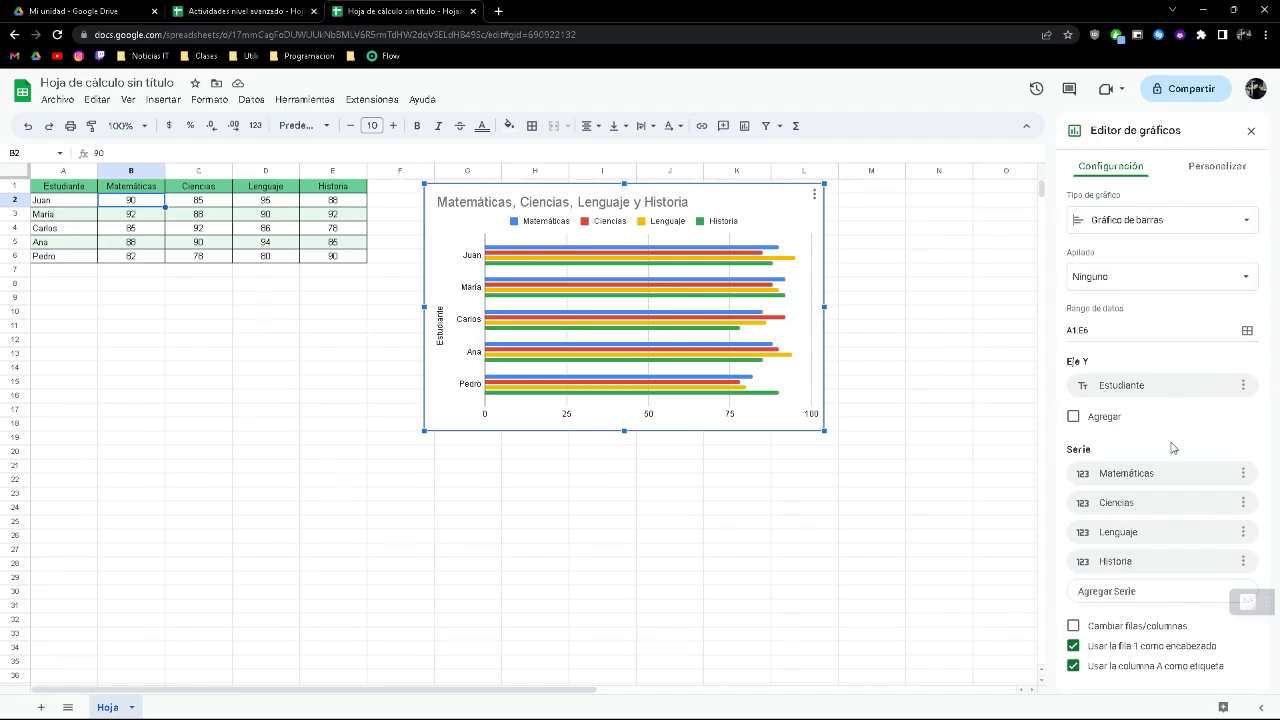
left_click(1215, 169)
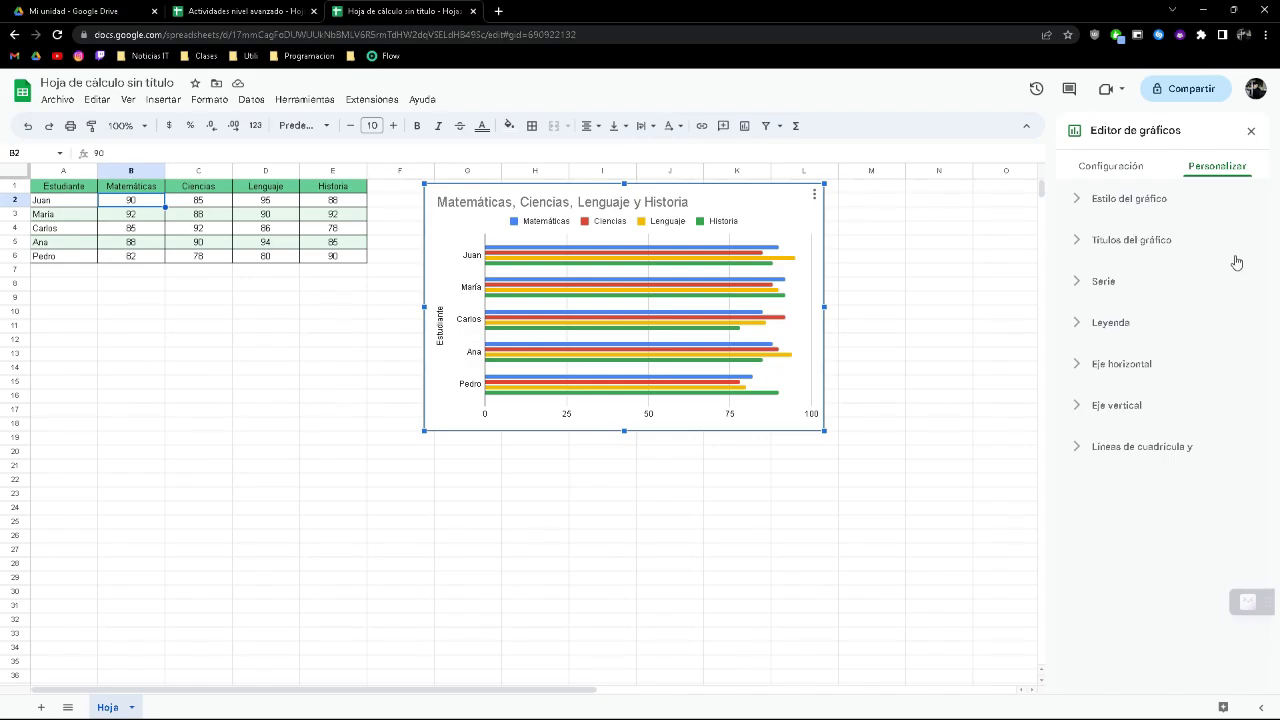
left_click(1127, 200)
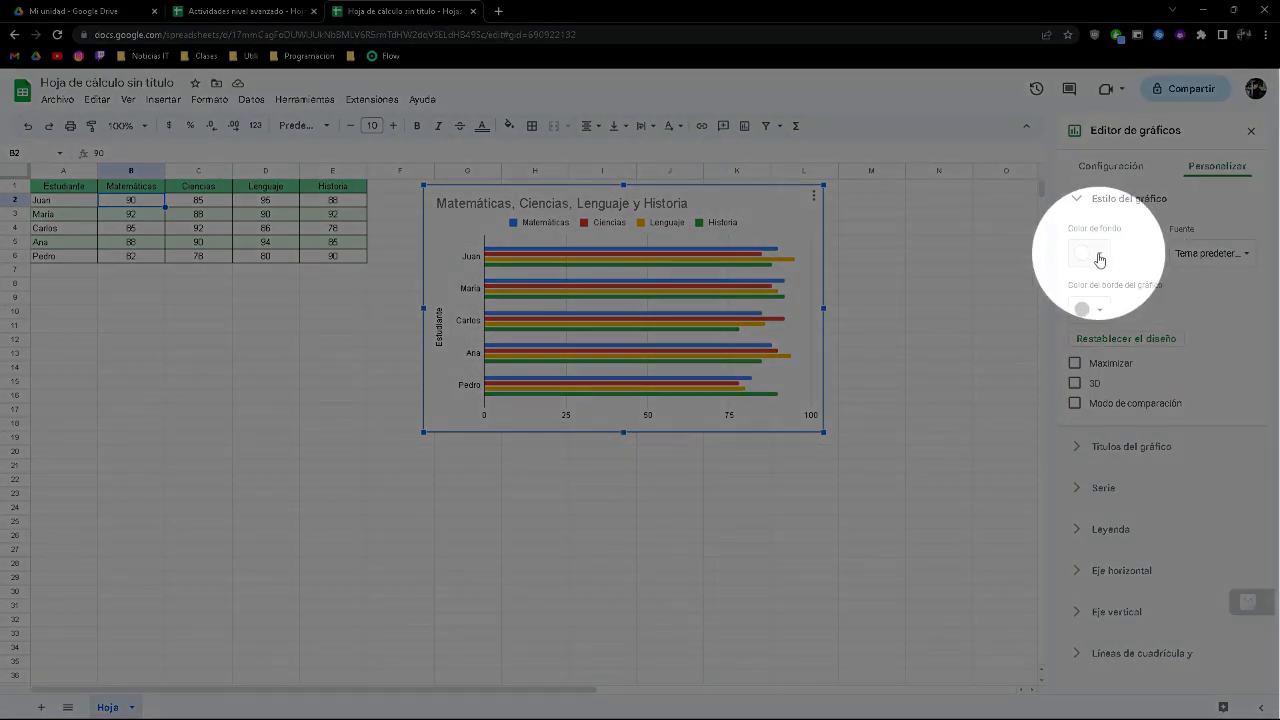
- Try light orange, light yellow and light blue as the chart background, and set it back to white
left_click(1099, 259)
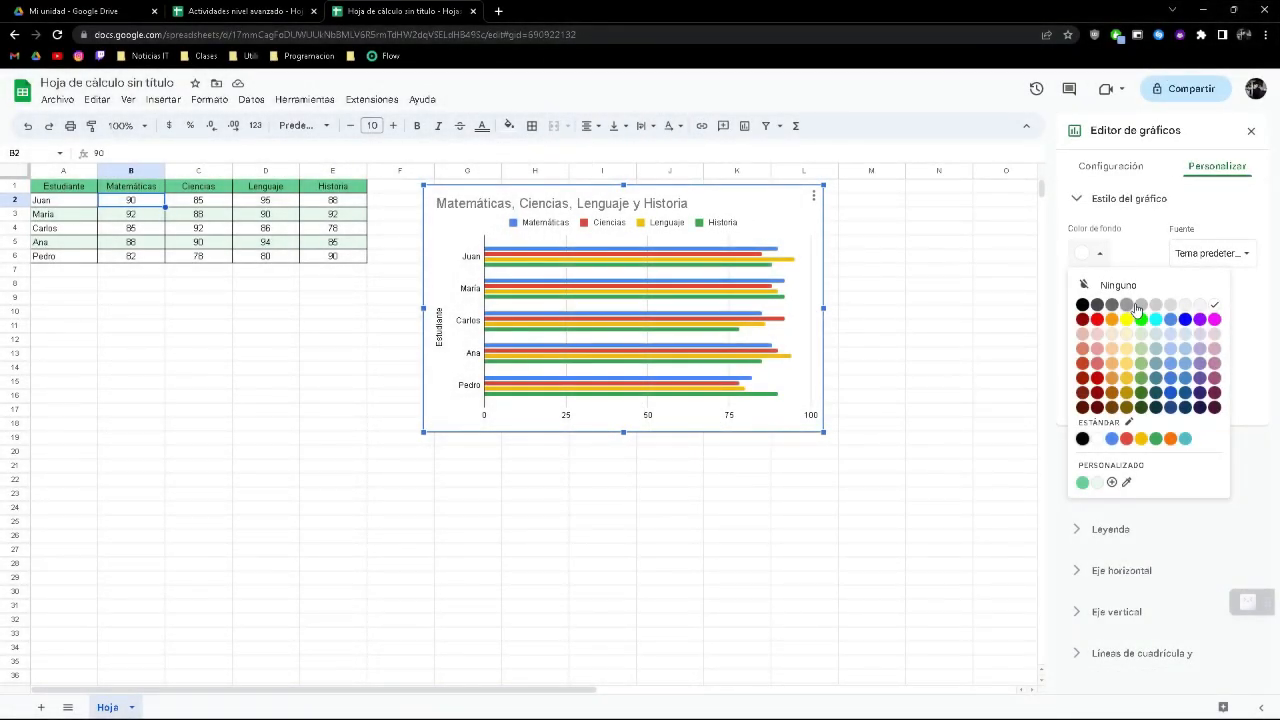
left_click(1112, 348)
left_click(1096, 262)
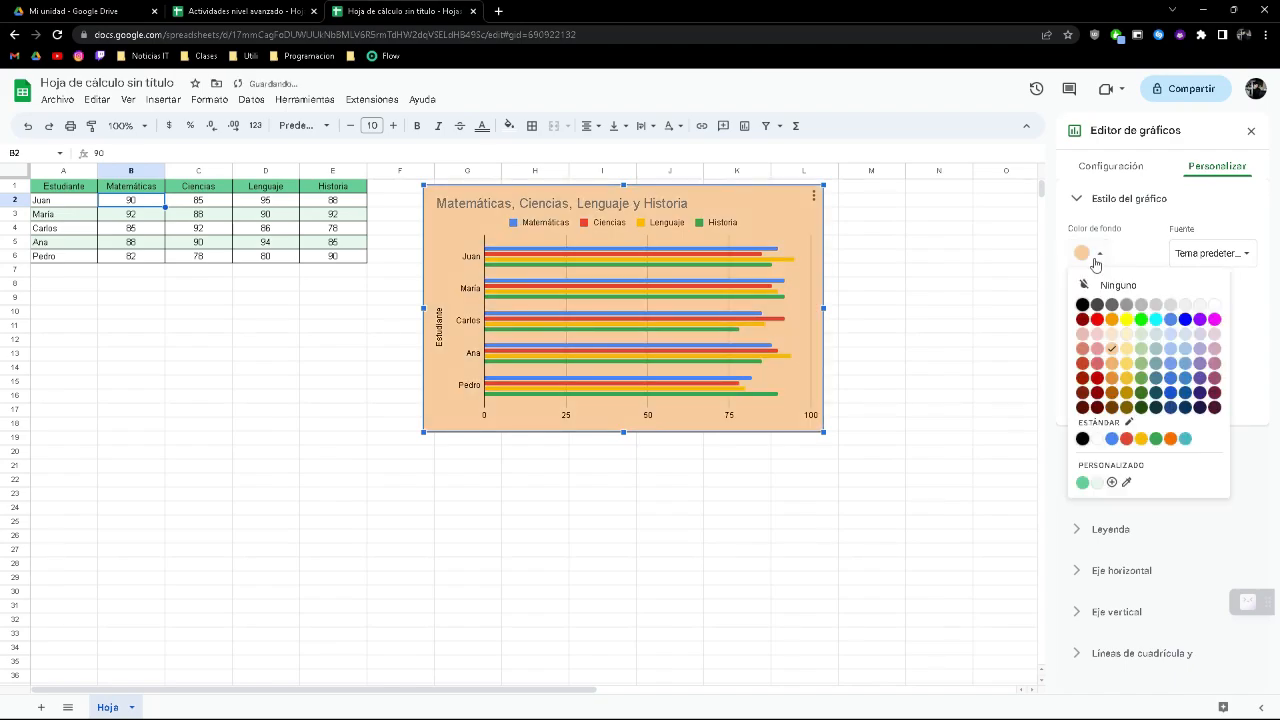
left_click(1126, 348)
left_click(1086, 256)
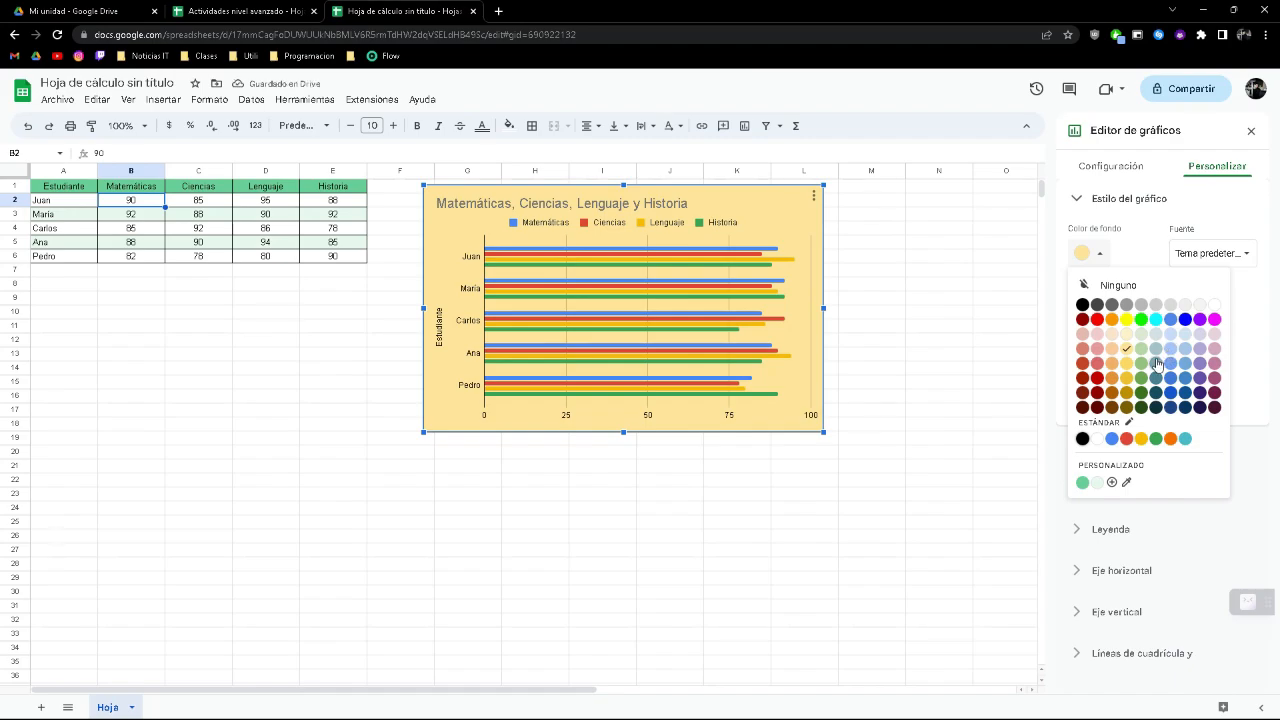
left_click(1170, 350)
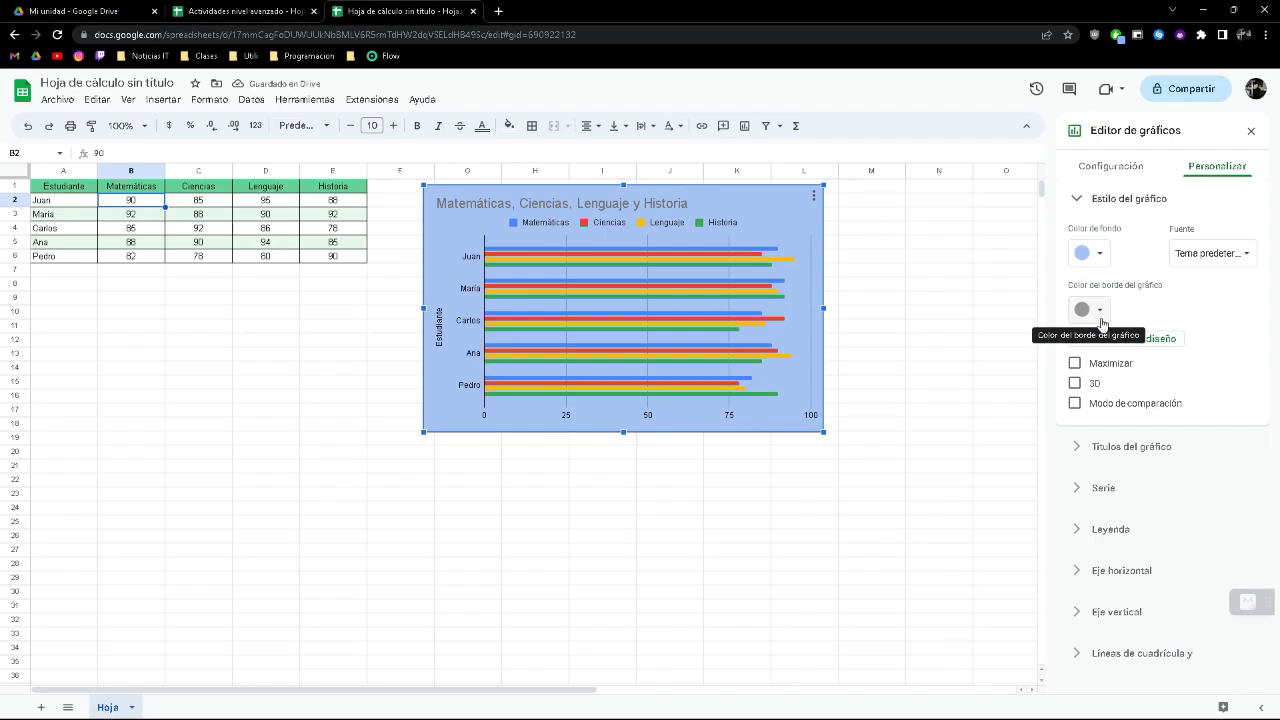
left_click(1094, 258)
left_click(1212, 310)
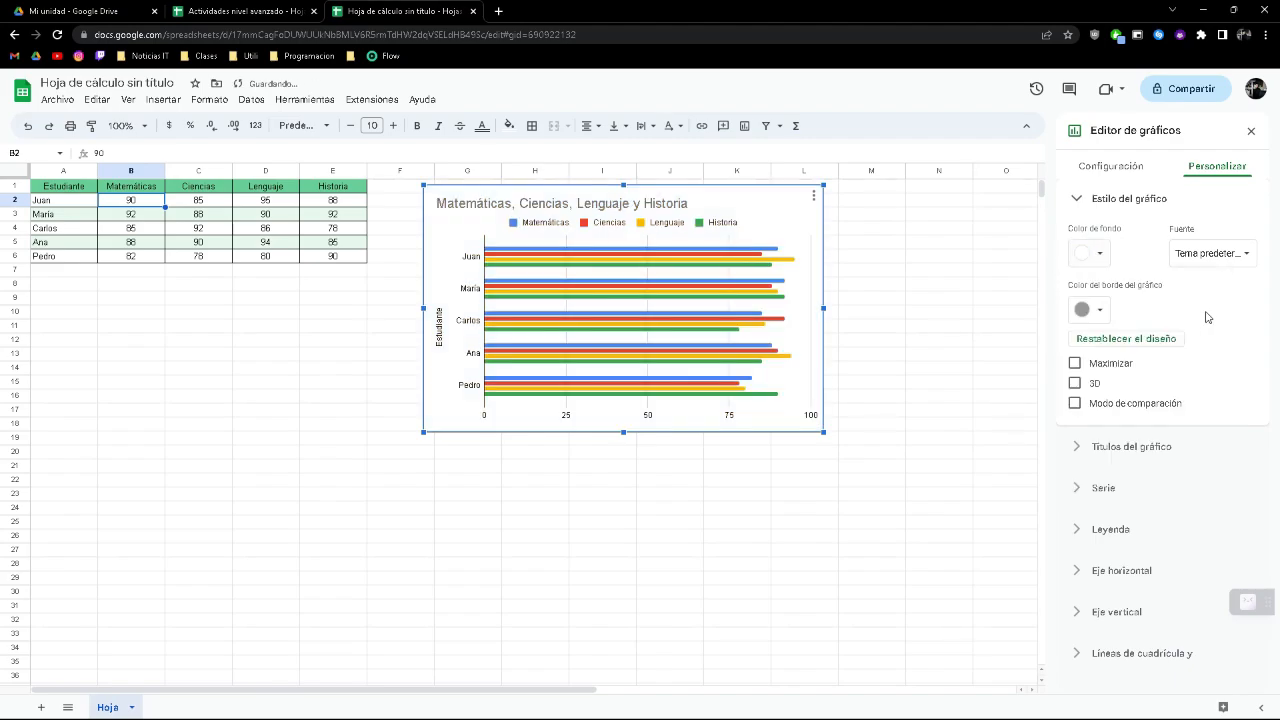
- Set the chart's border color to black, deselect the chart to view the border, and reopen its editor
left_click(1099, 310)
left_click(1084, 364)
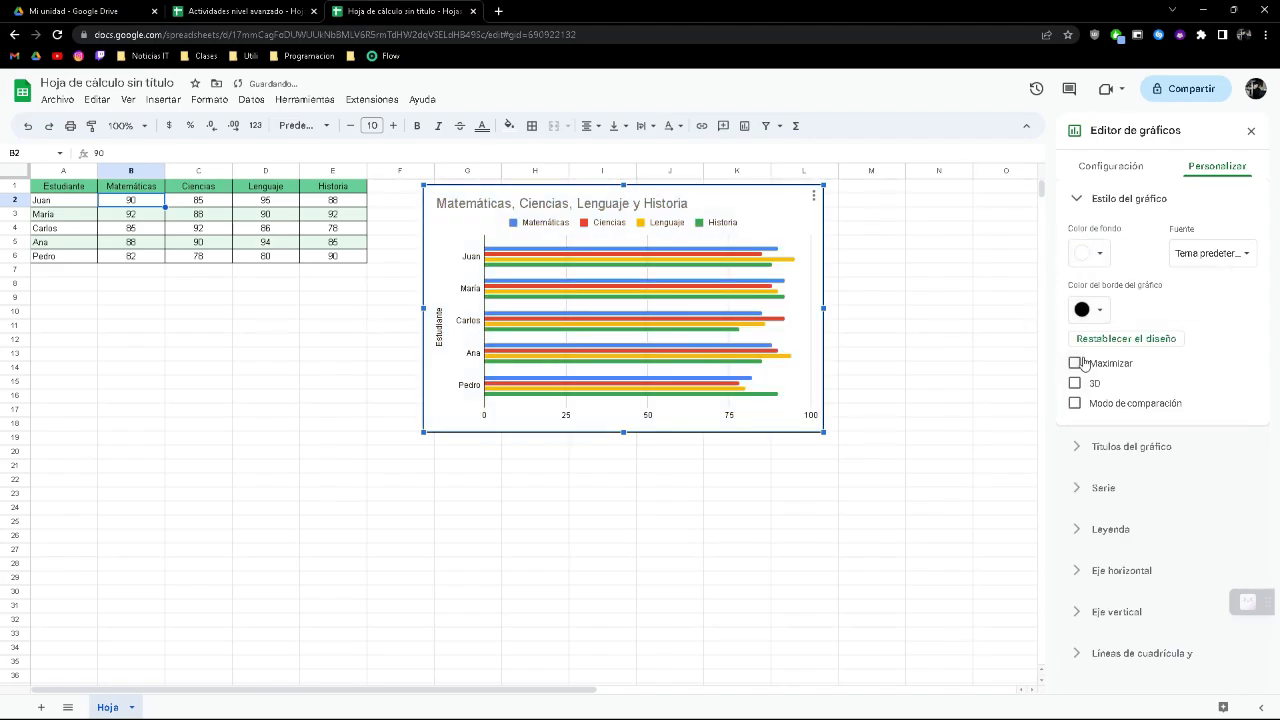
left_click(936, 340)
double_click(806, 201)
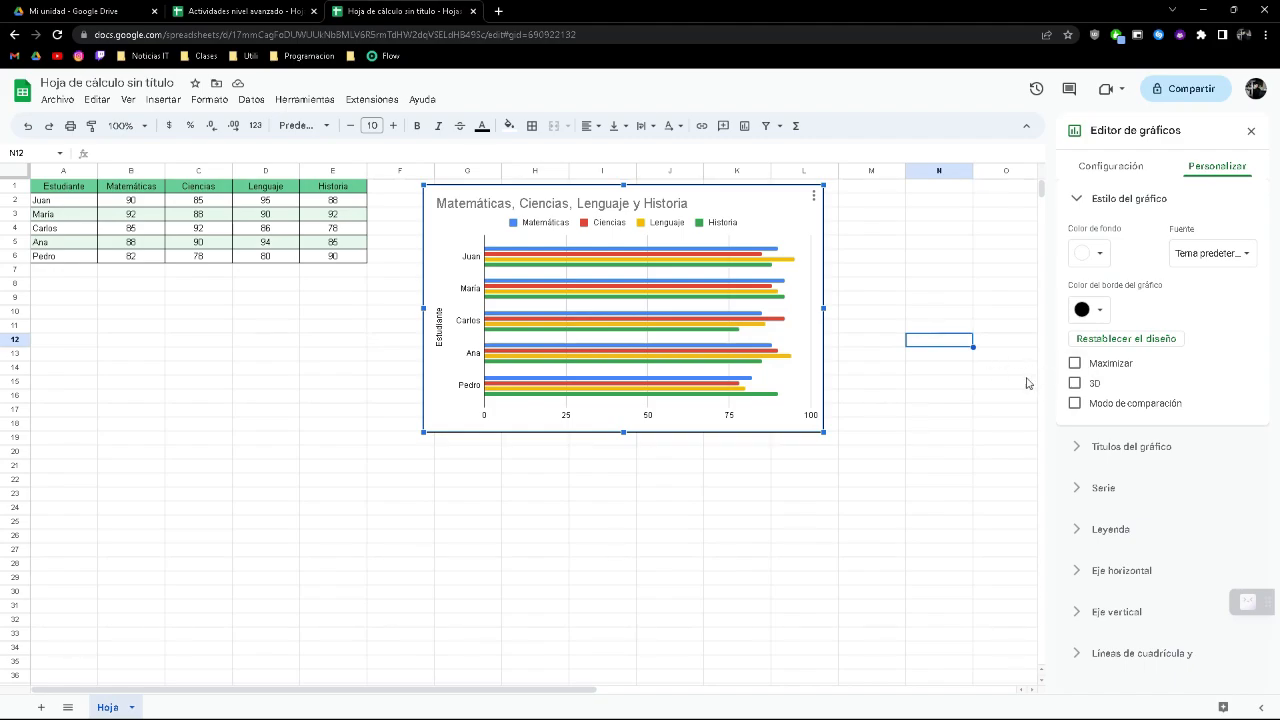
- Try the Maximizar option on the bar chart and turn it off again
left_click(1089, 368)
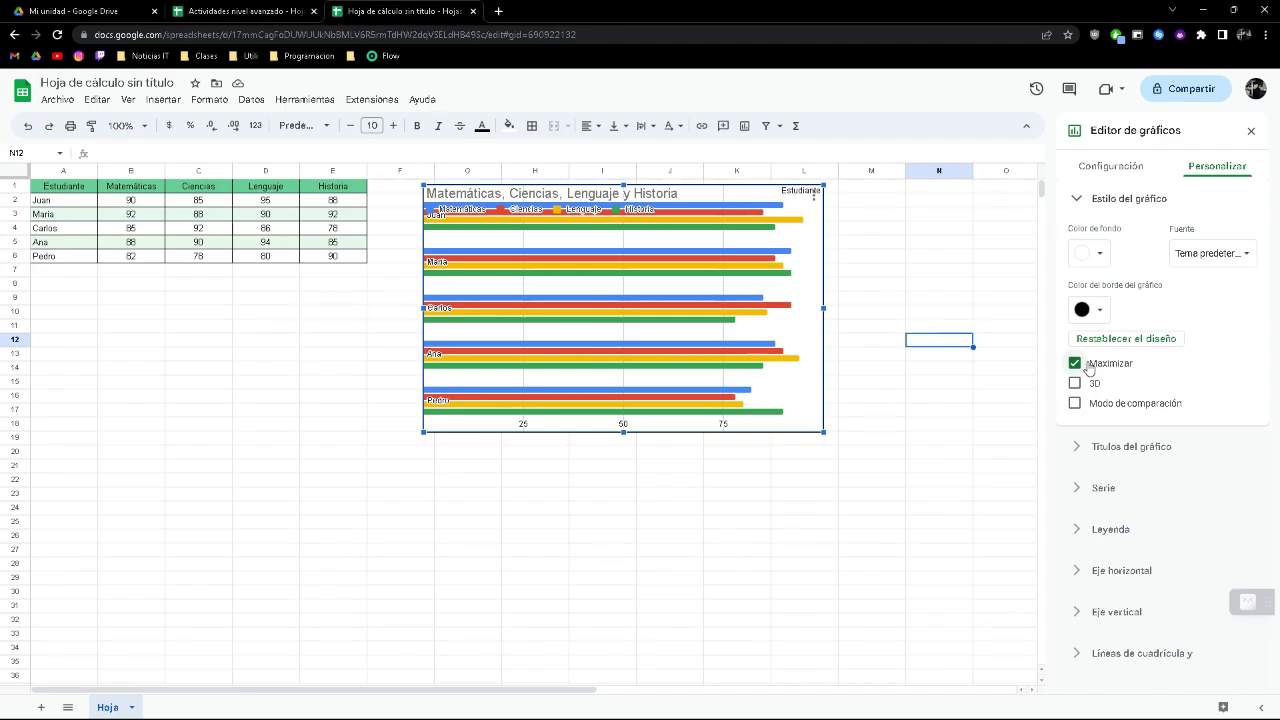
left_click(1088, 365)
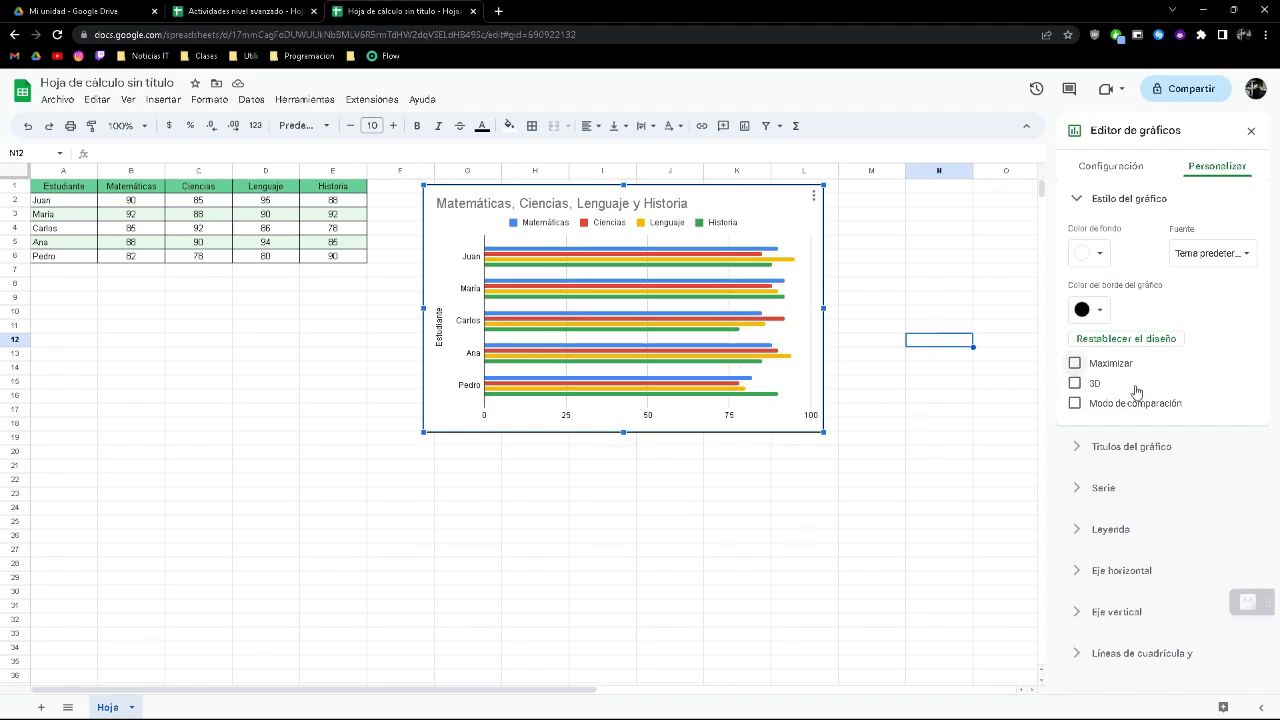
- Turn on the 3D effect for the bar chart
left_click(1075, 384)
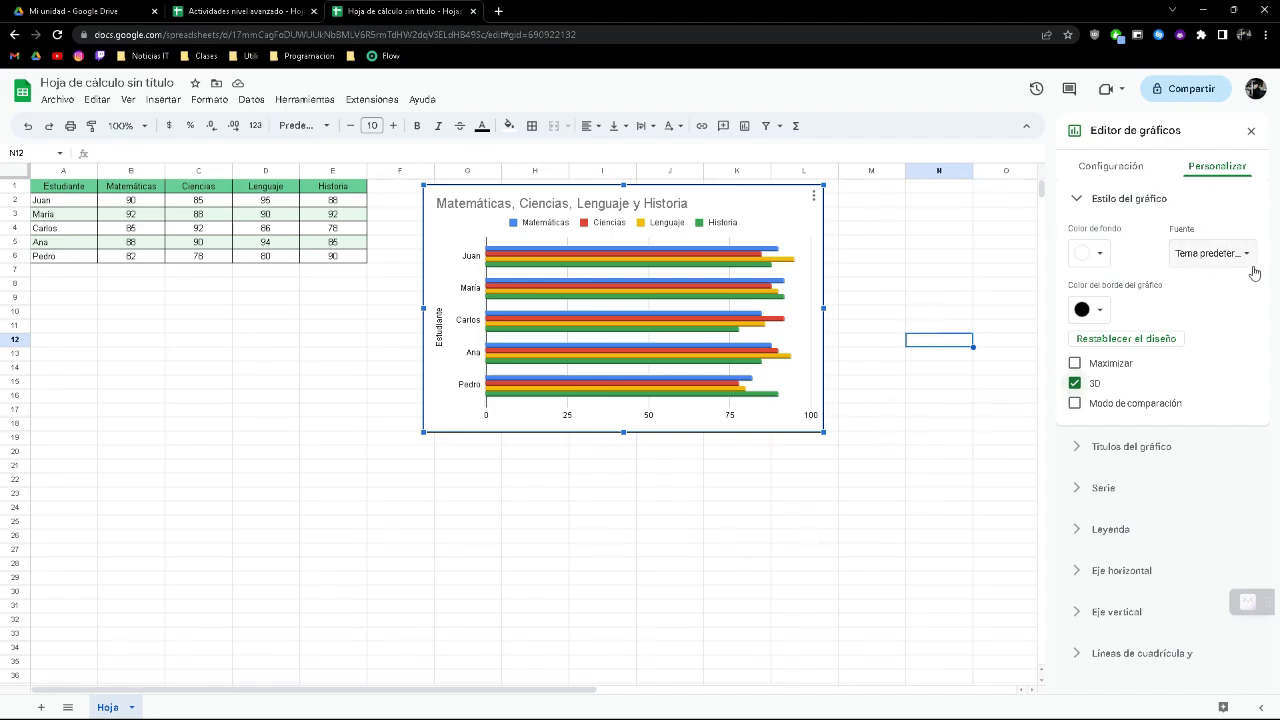
- Try Arial, Sans Serif, Wide, Narrow and Garamond as the chart font, and set it back to the theme default
left_click(1220, 257)
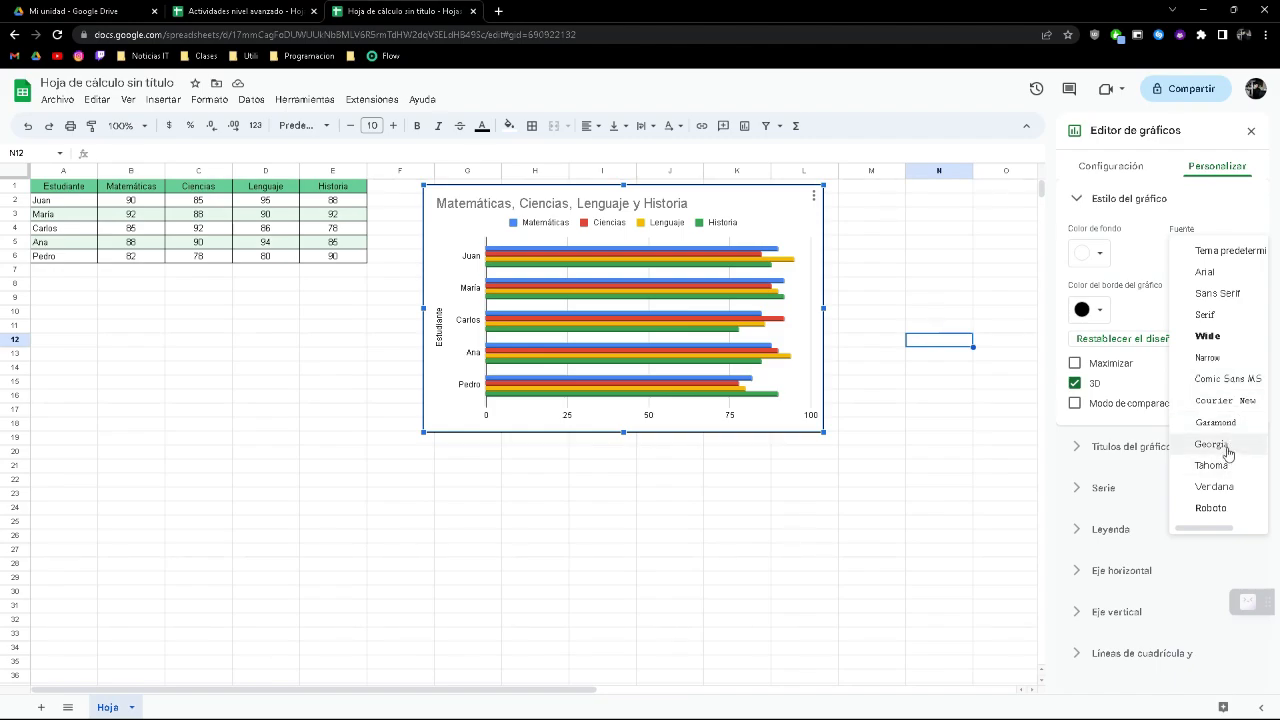
left_click(1216, 273)
left_click(1220, 257)
left_click(1221, 290)
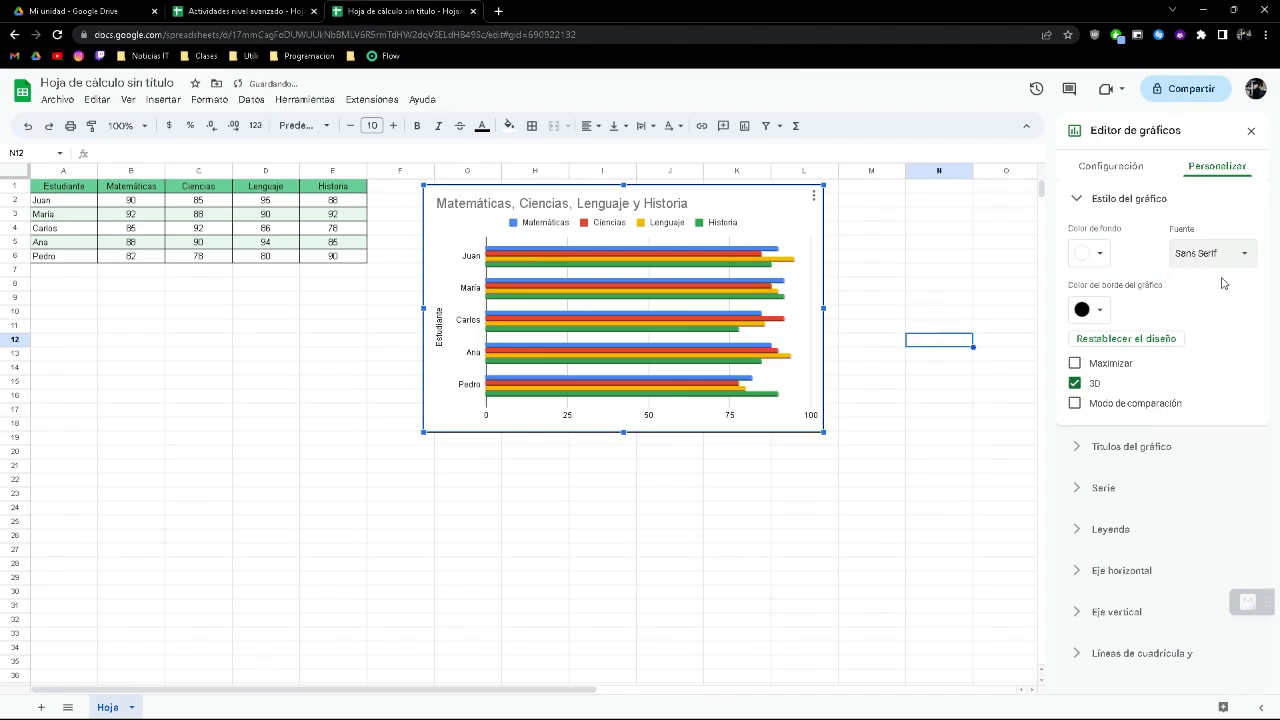
left_click(1223, 253)
left_click(1225, 297)
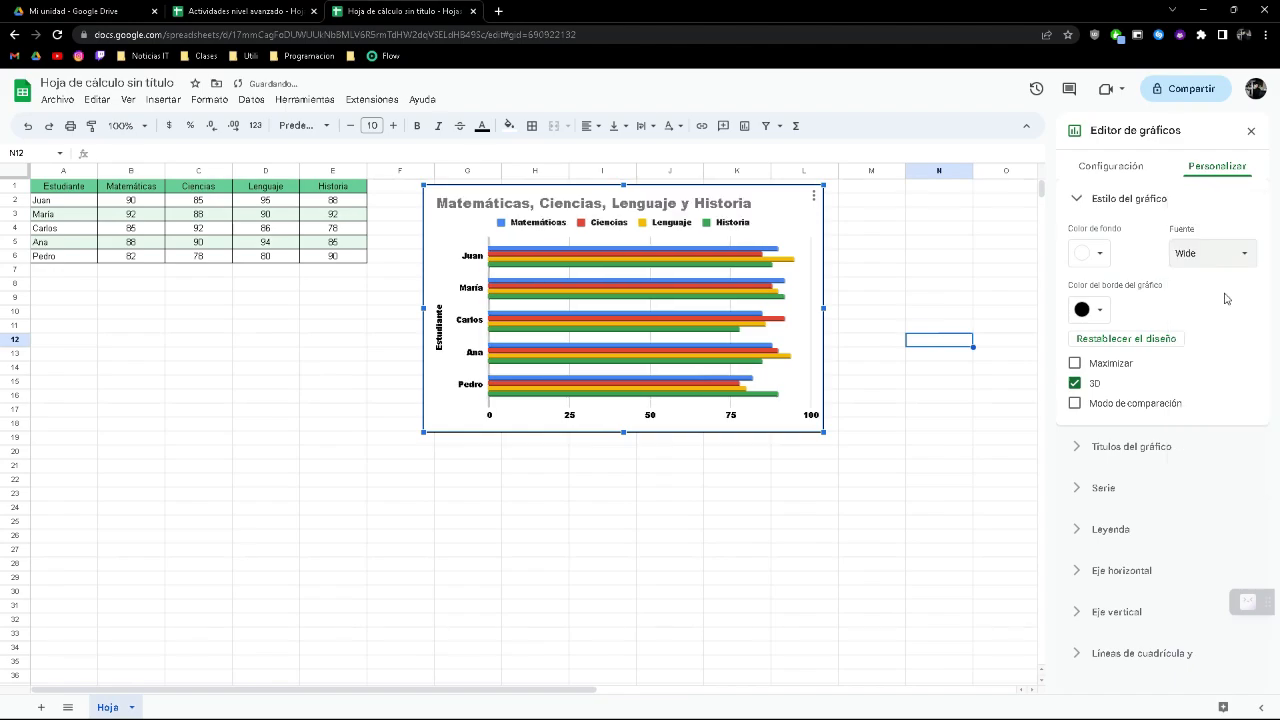
left_click(1210, 259)
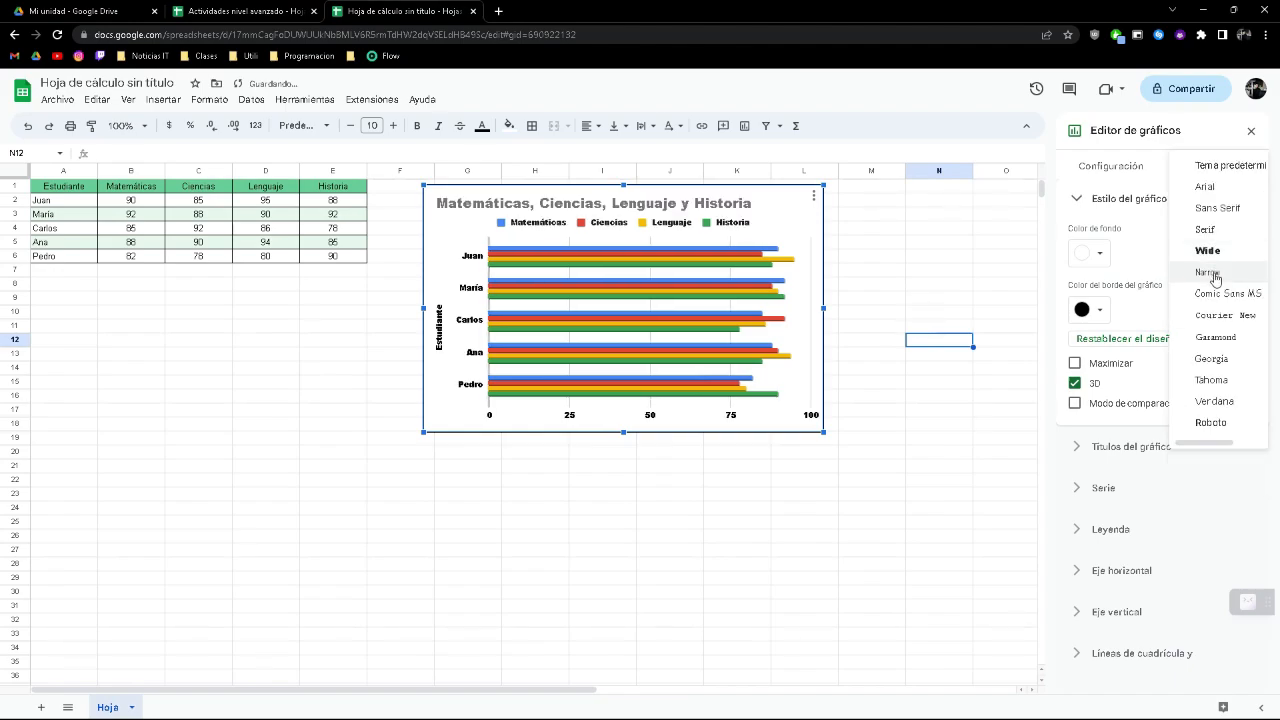
left_click(1215, 275)
left_click(1220, 260)
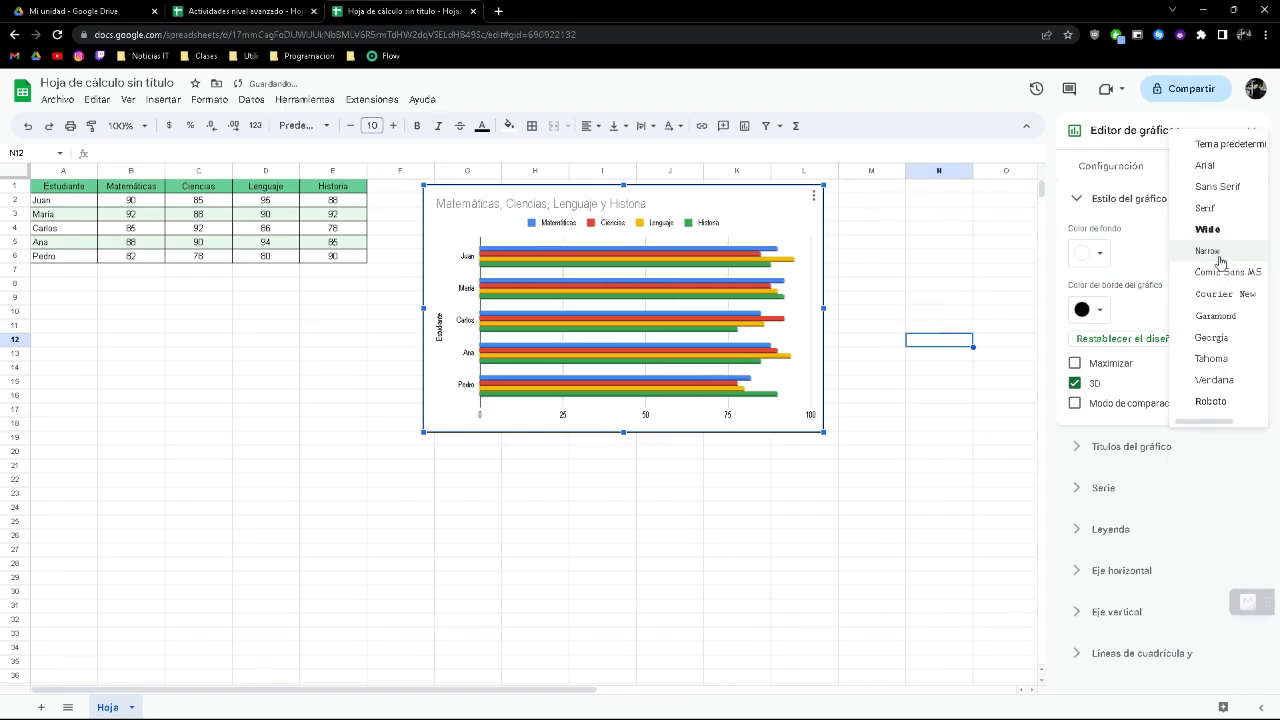
left_click(1218, 316)
left_click(1215, 253)
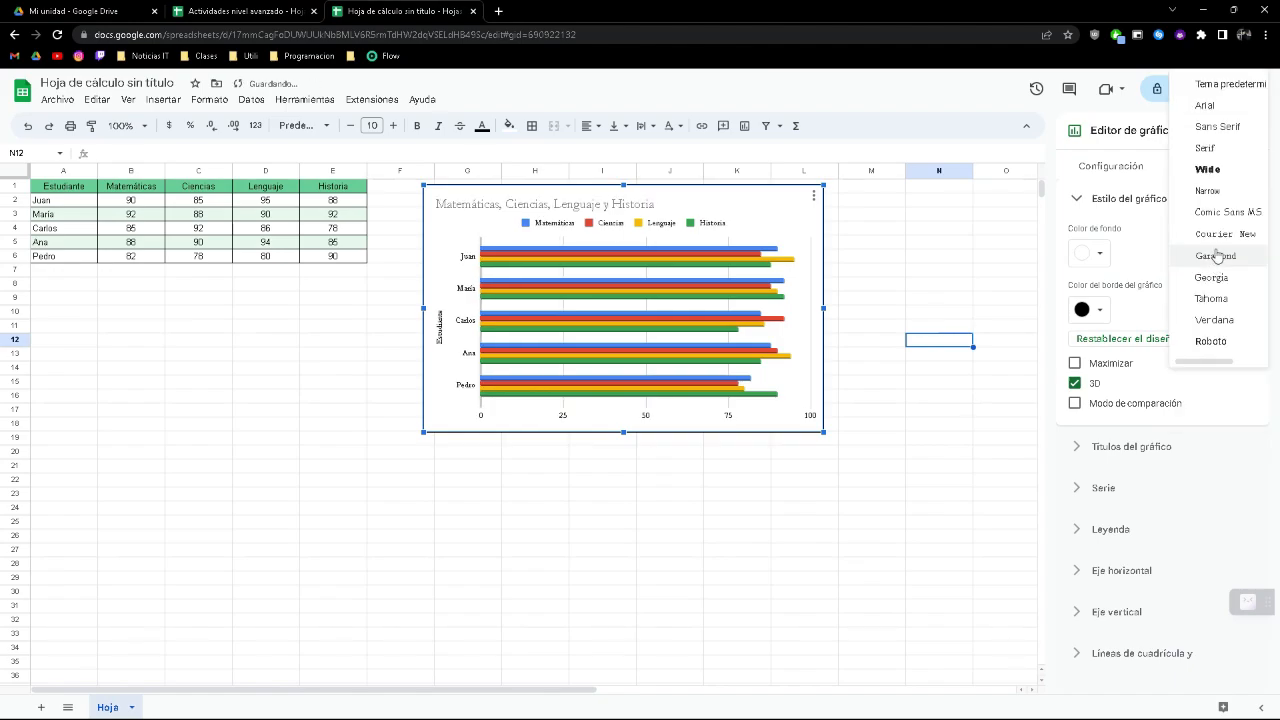
left_click(1211, 92)
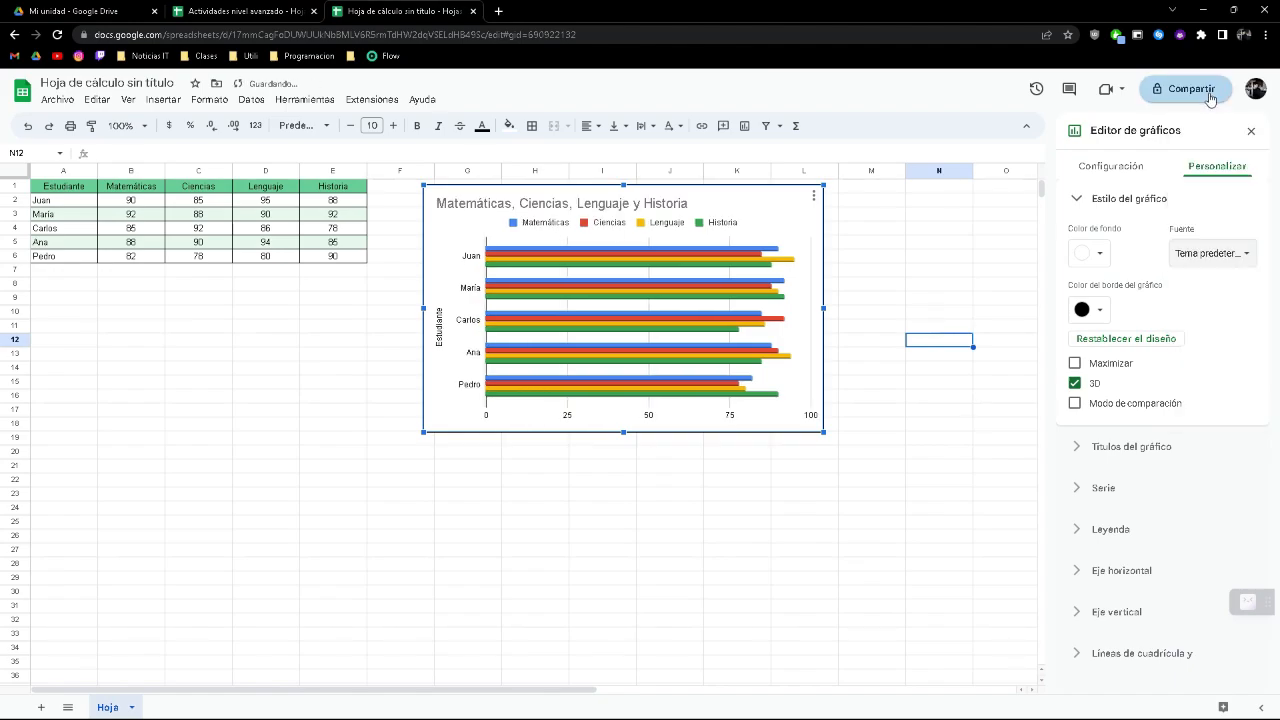
- Replace the chart title with "Notas por asignatura" and set the title font to Wide
left_click(1172, 452)
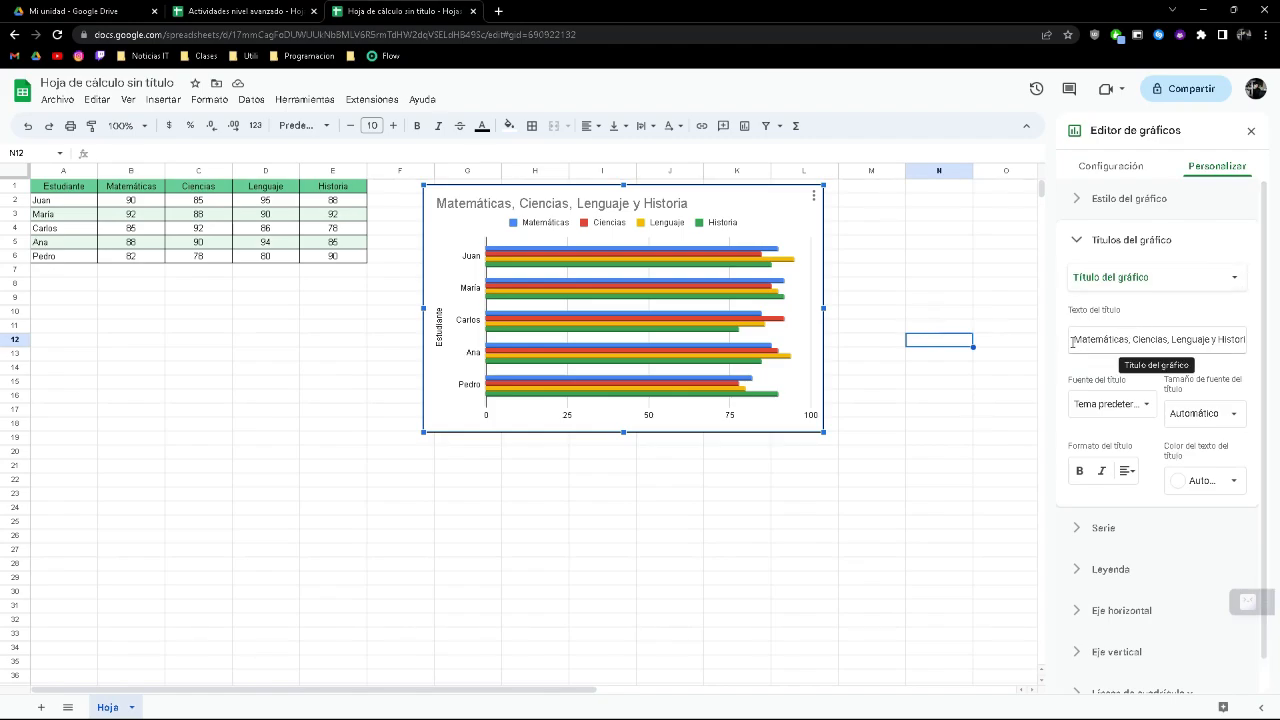
left_click_drag(1072, 341, 1273, 356)
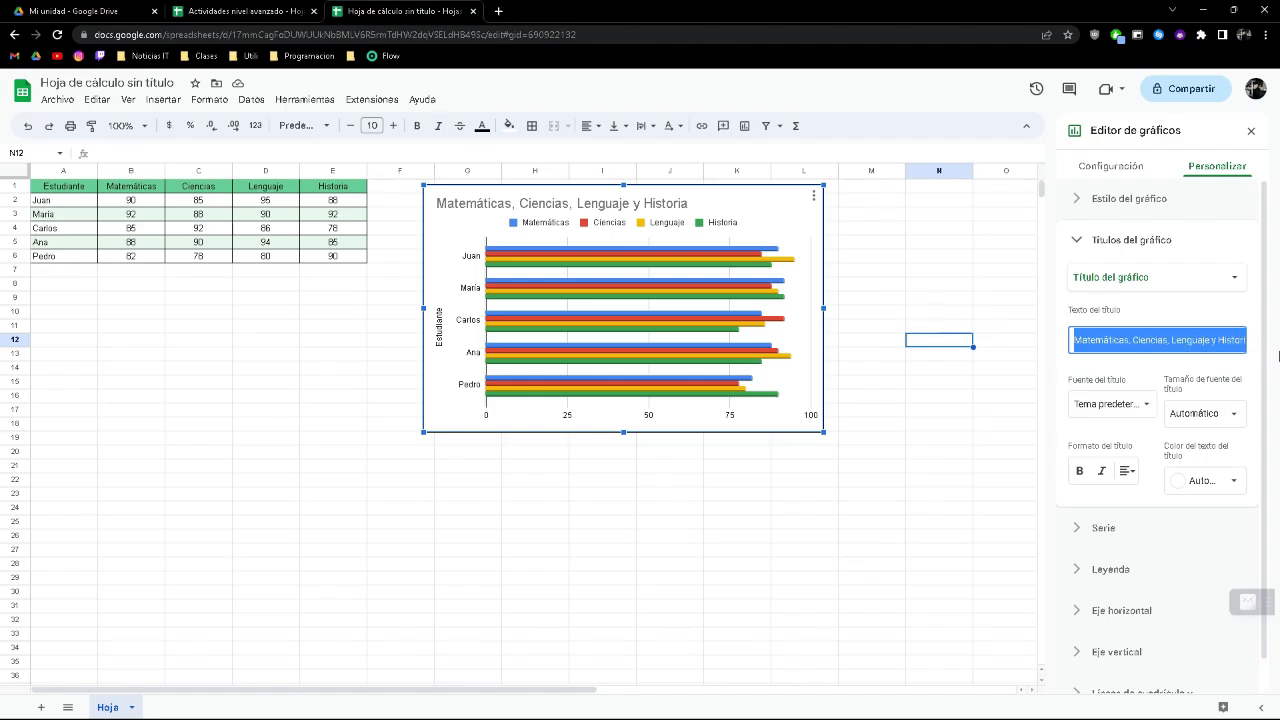
key("BackSpace")
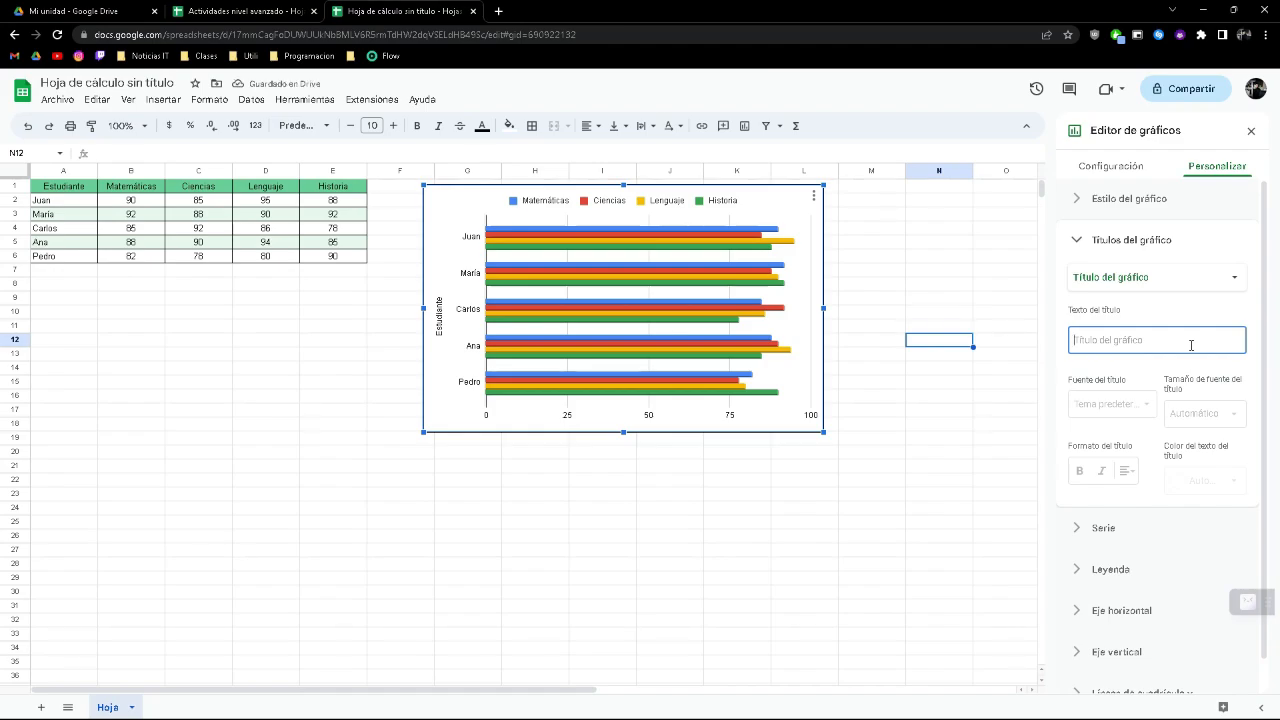
type("Notas por asi")
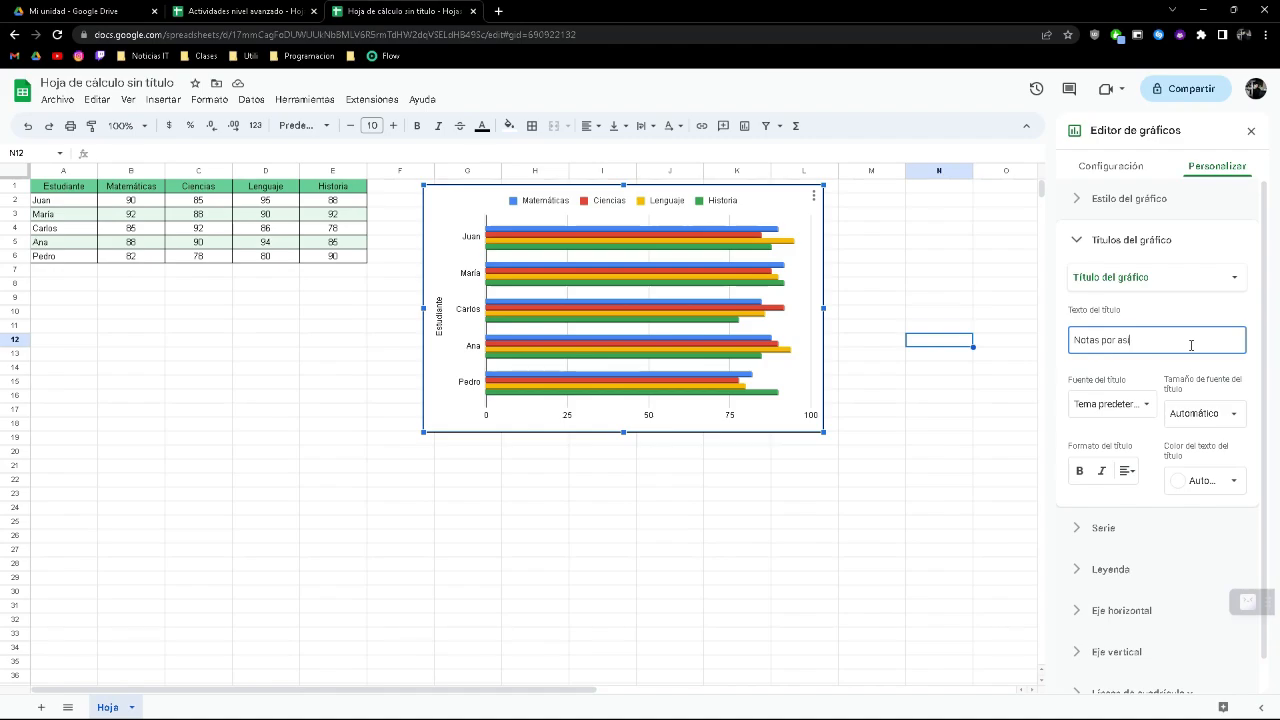
type("gnatura")
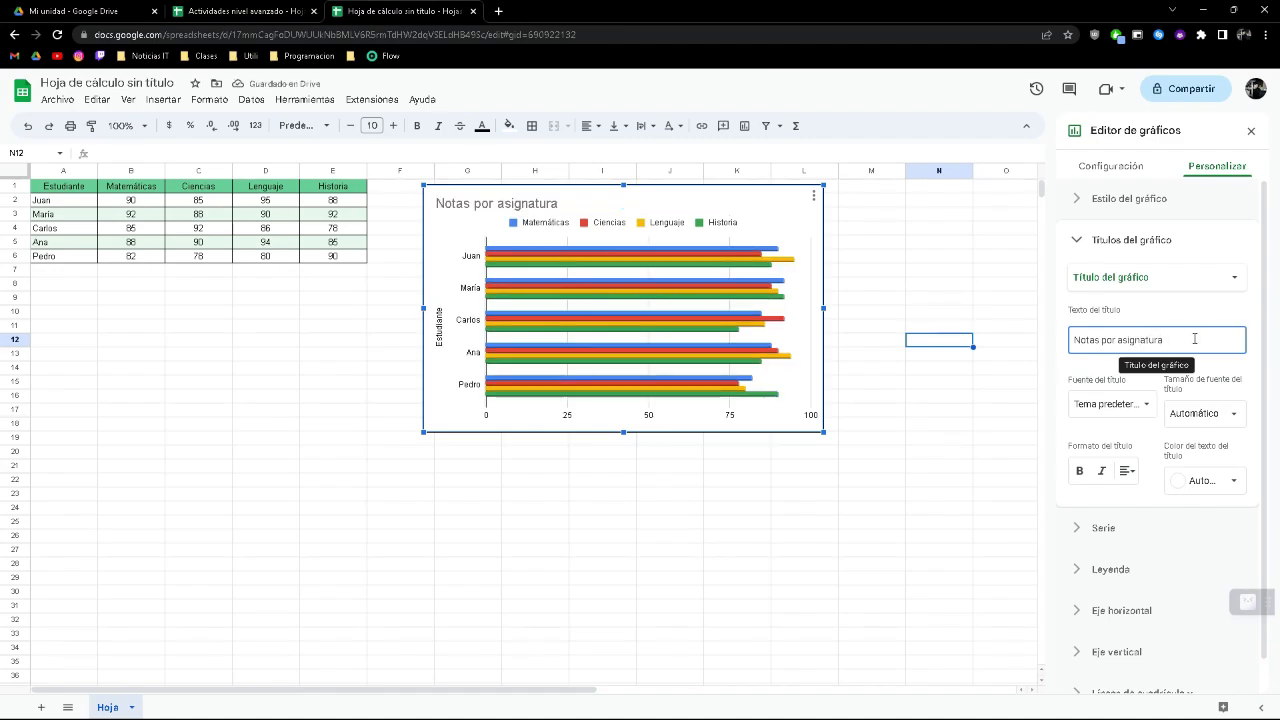
left_click(1256, 357)
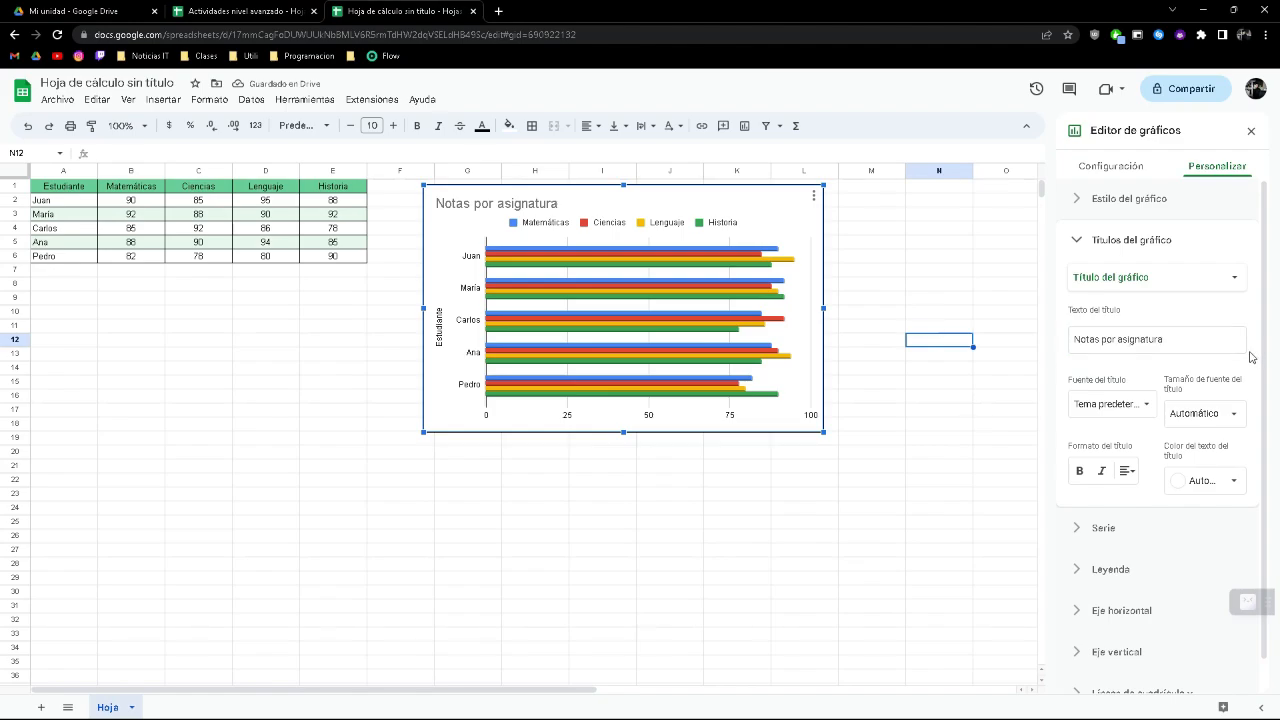
left_click(1138, 412)
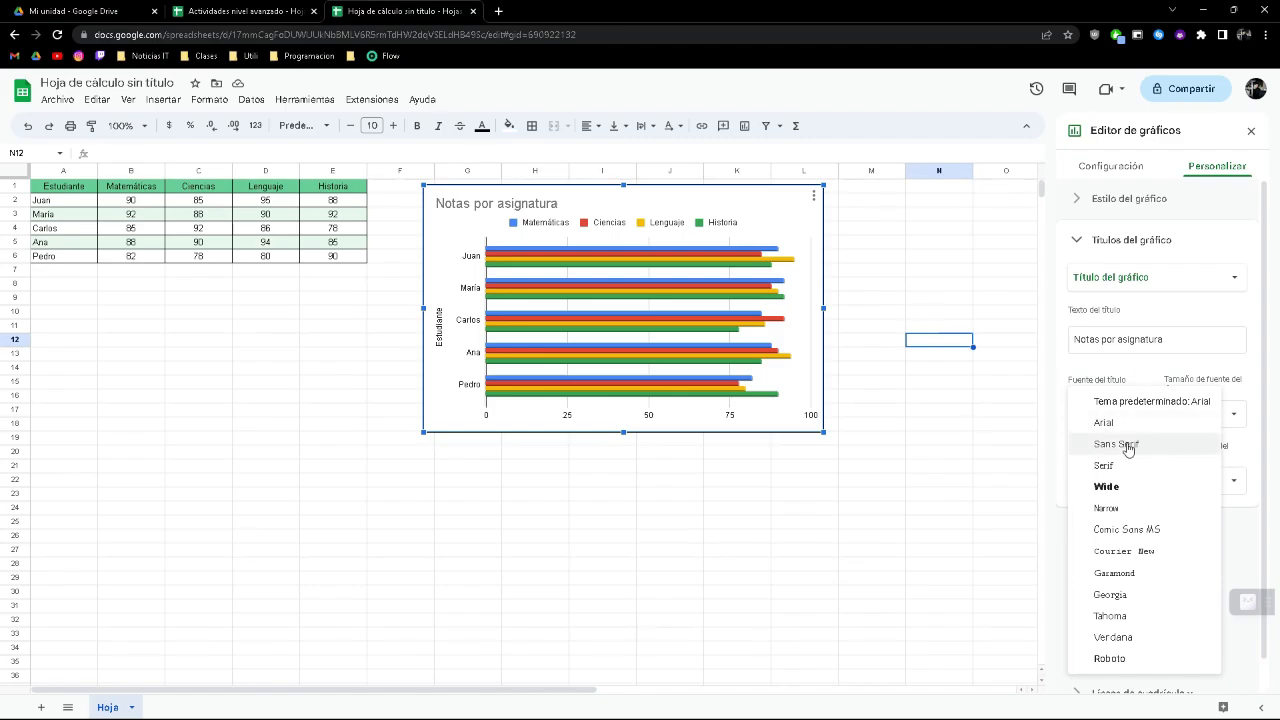
left_click(1117, 490)
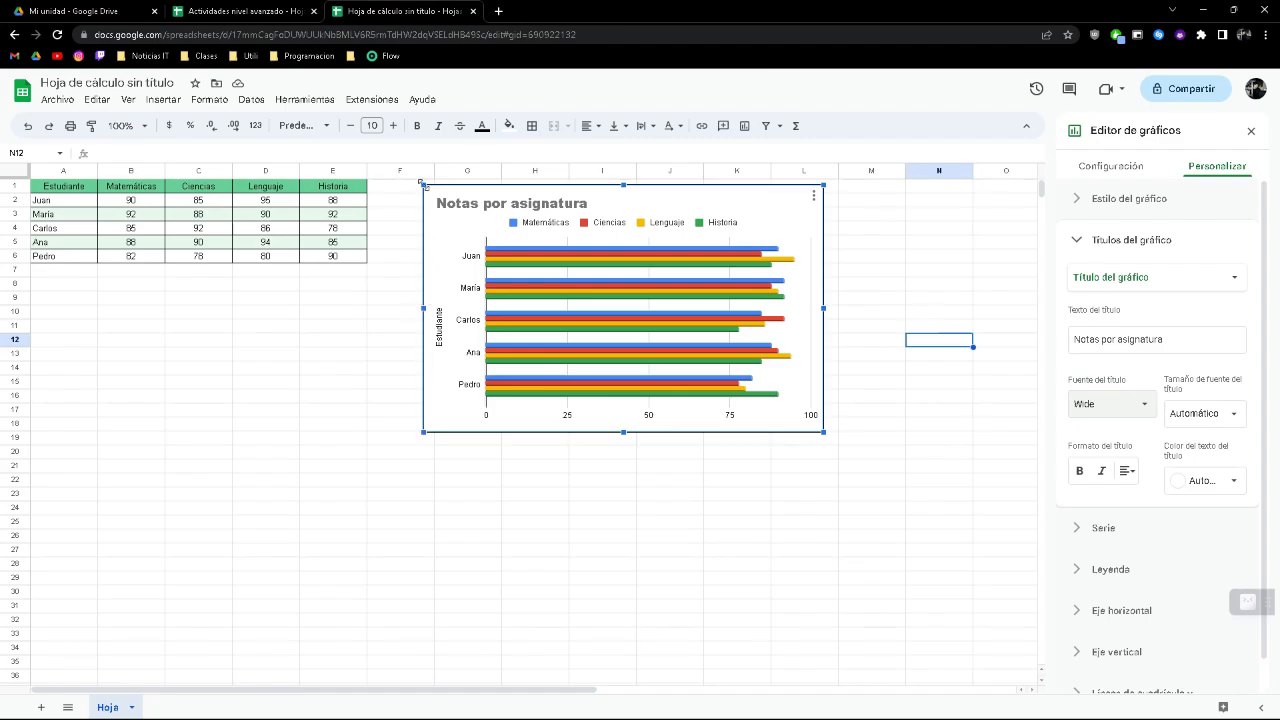
- Resize the chart slightly smaller so that it spans columns G to L and ends in row 18
left_click_drag(422, 434, 477, 398)
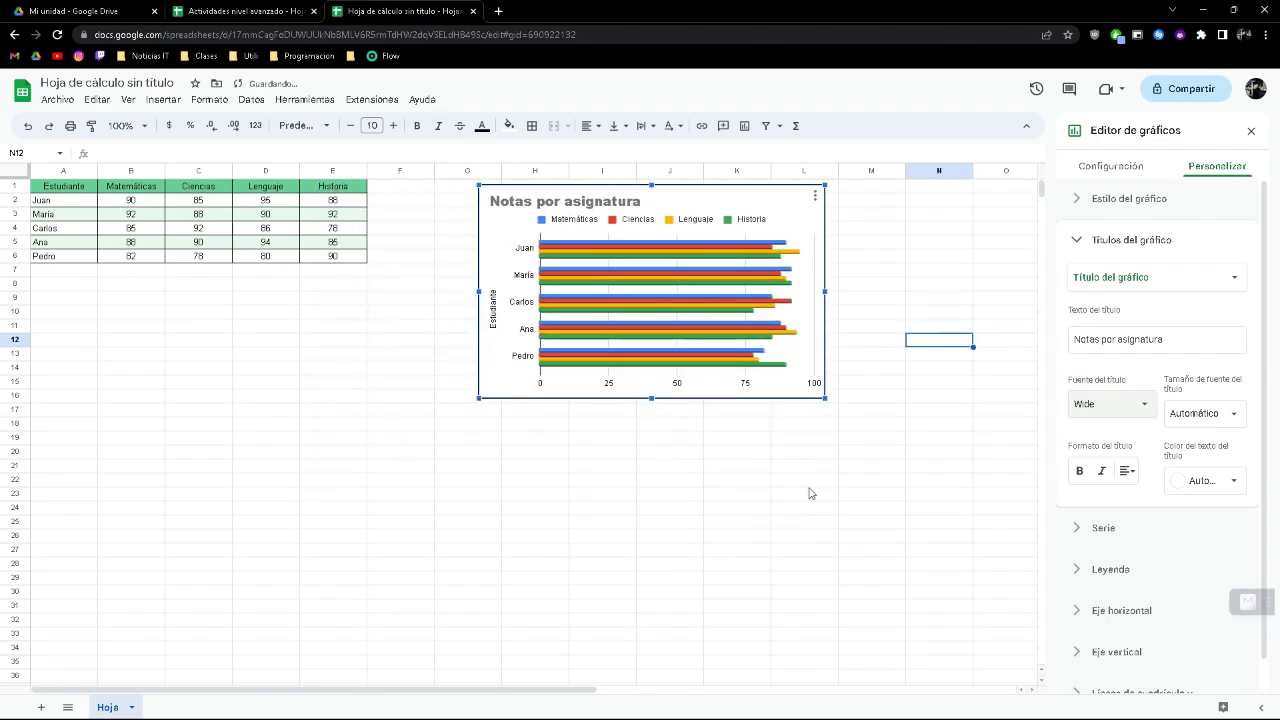
left_click_drag(480, 291, 444, 291)
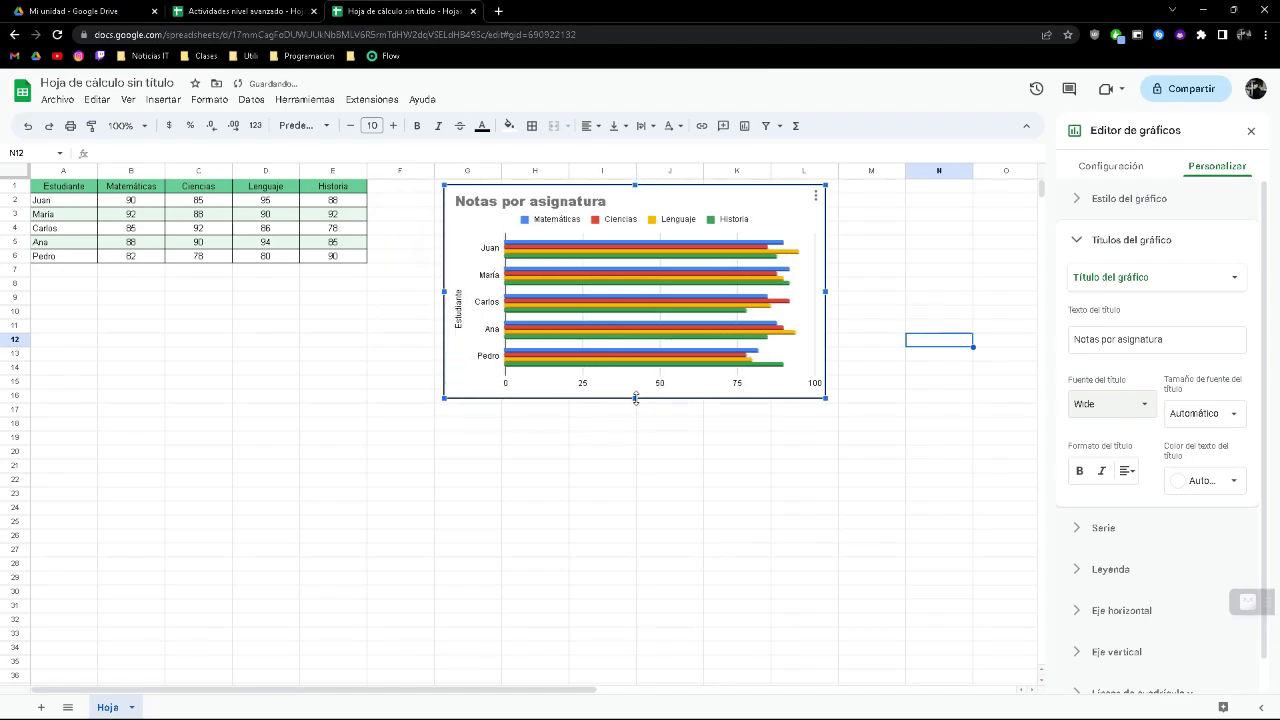
left_click_drag(634, 398, 624, 428)
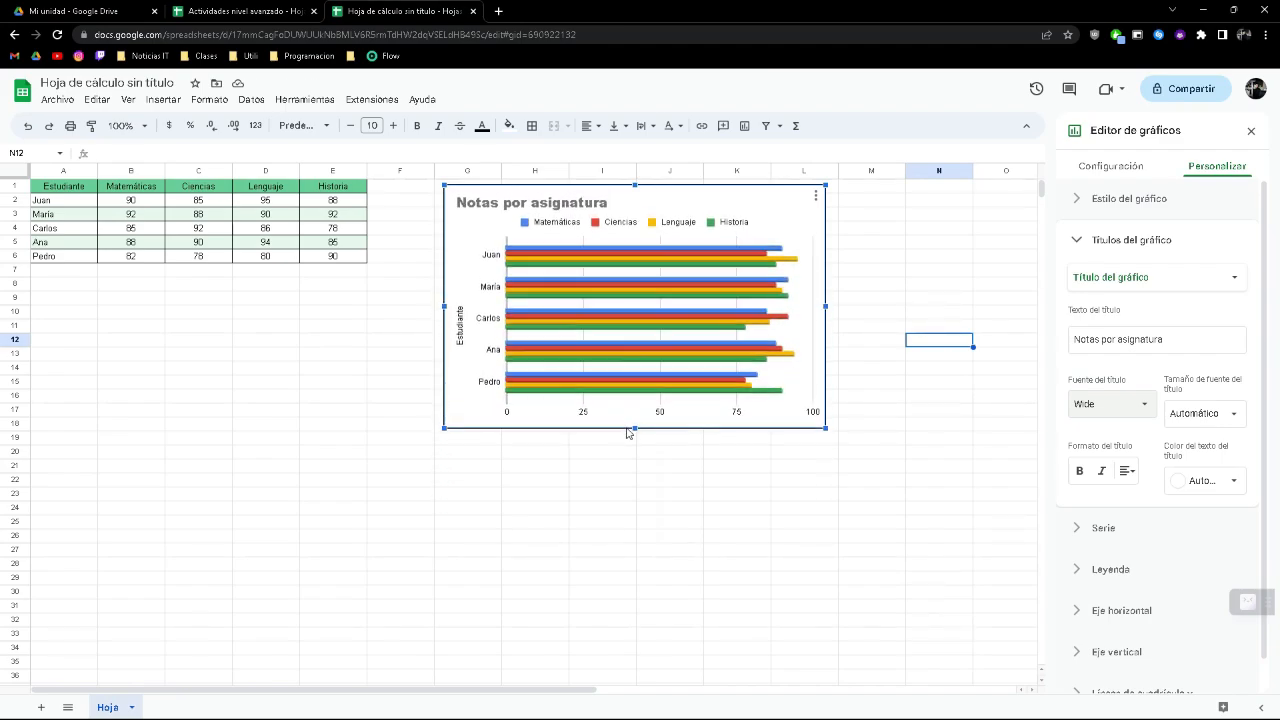
- Try title font sizes 20, 24 and 30, and settle on 24 for the chart title
left_click(1226, 412)
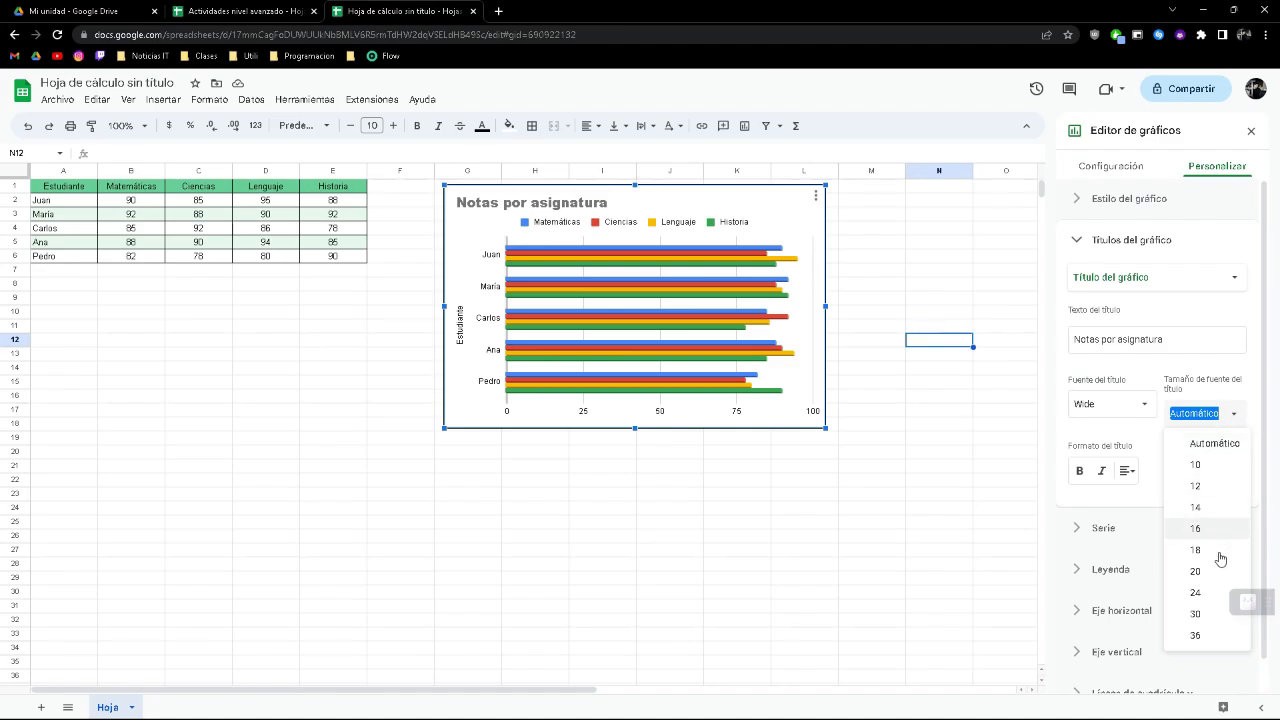
left_click(1200, 576)
left_click(1218, 418)
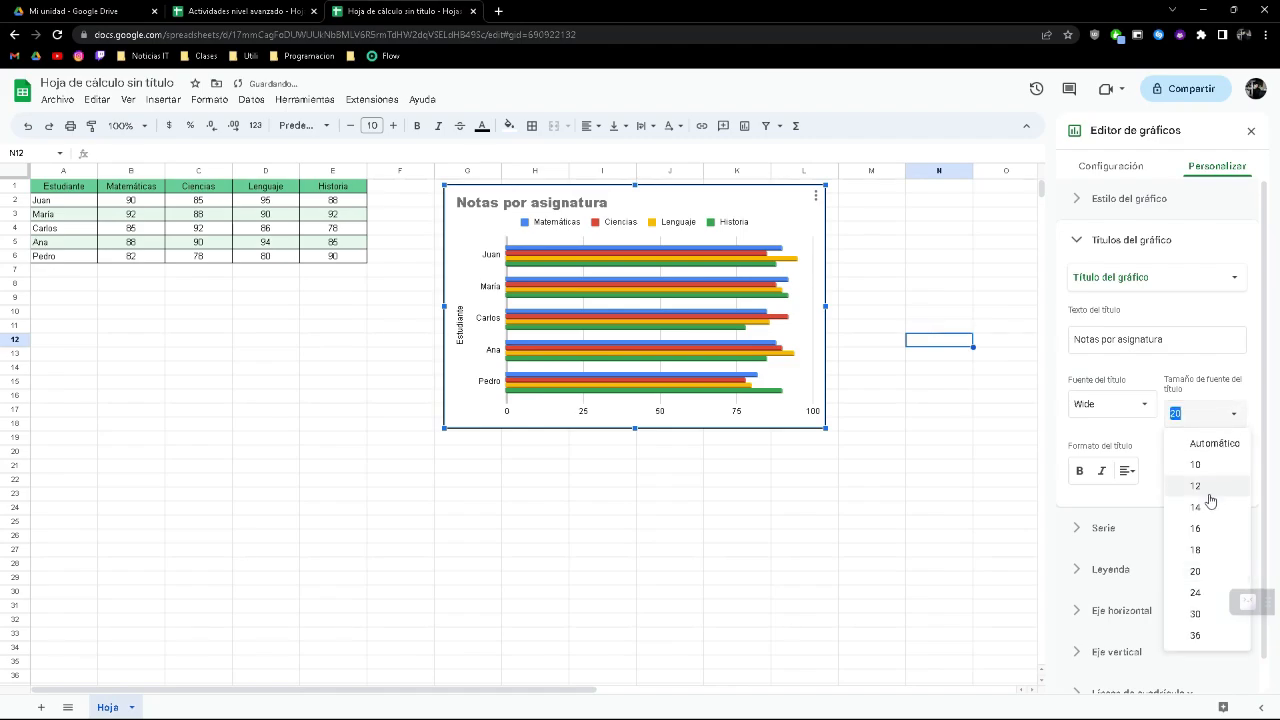
left_click(1202, 594)
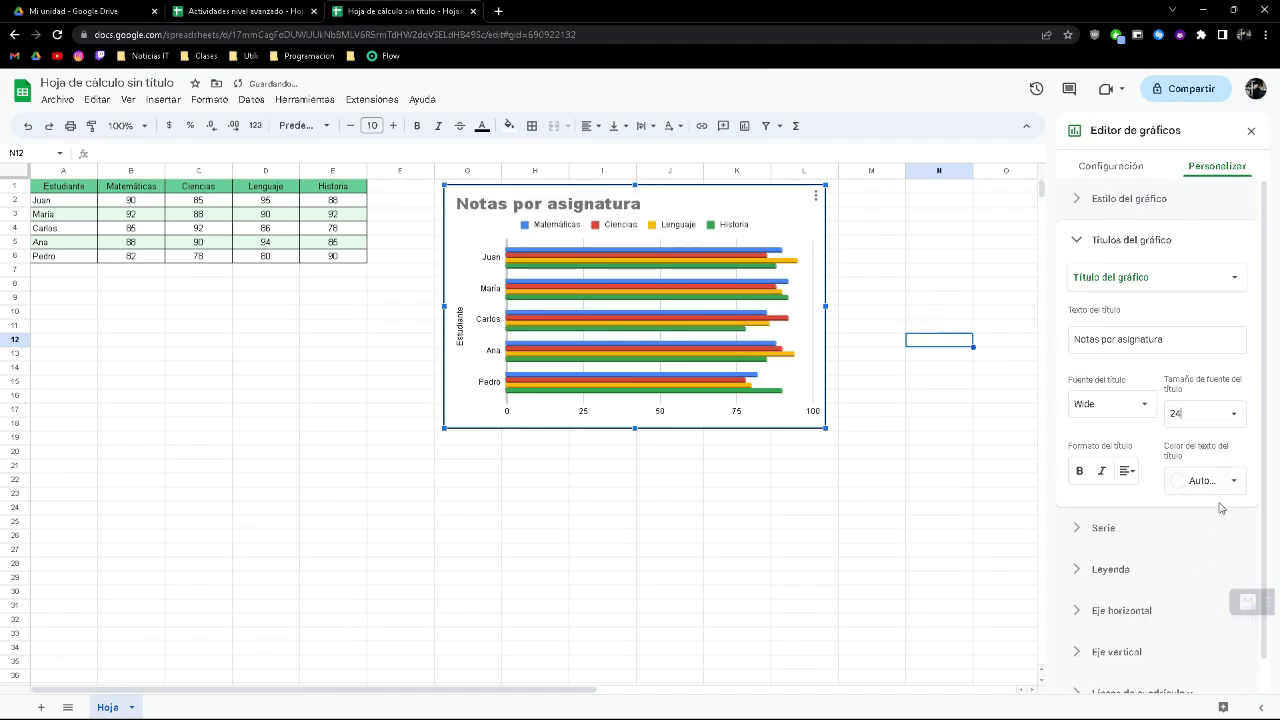
left_click(1232, 416)
left_click(1196, 614)
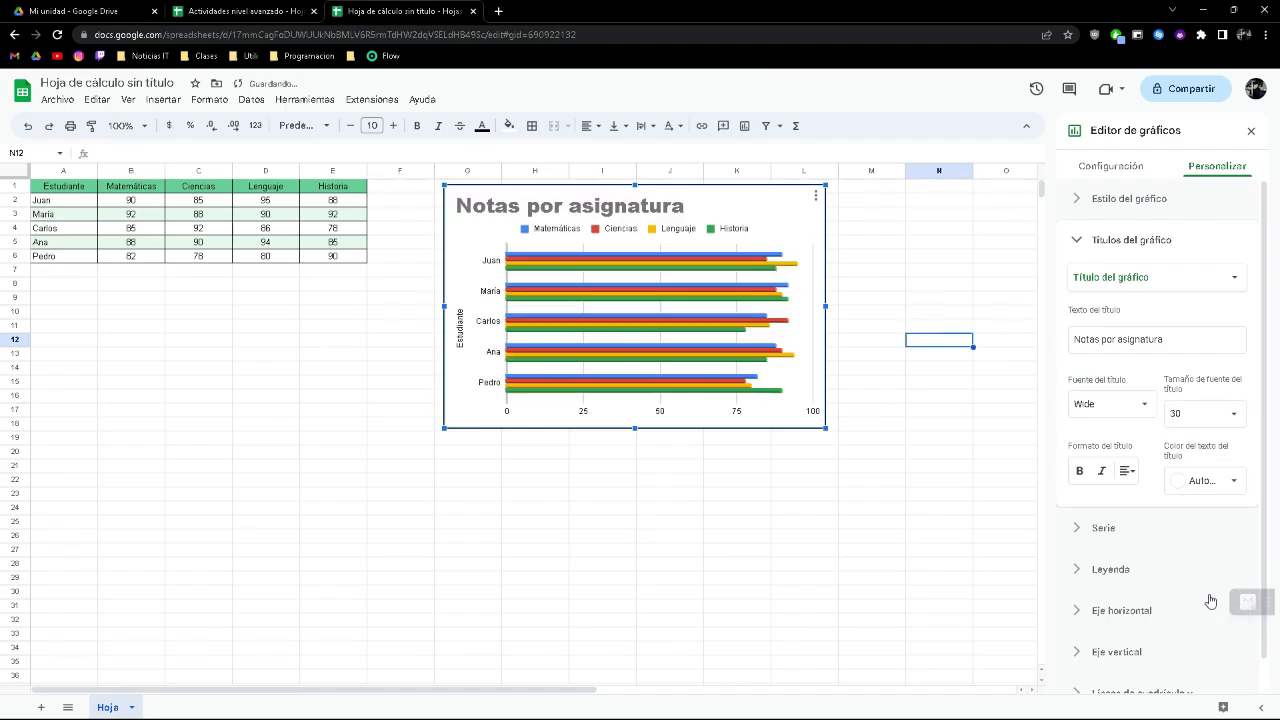
left_click(1234, 414)
left_click(1205, 593)
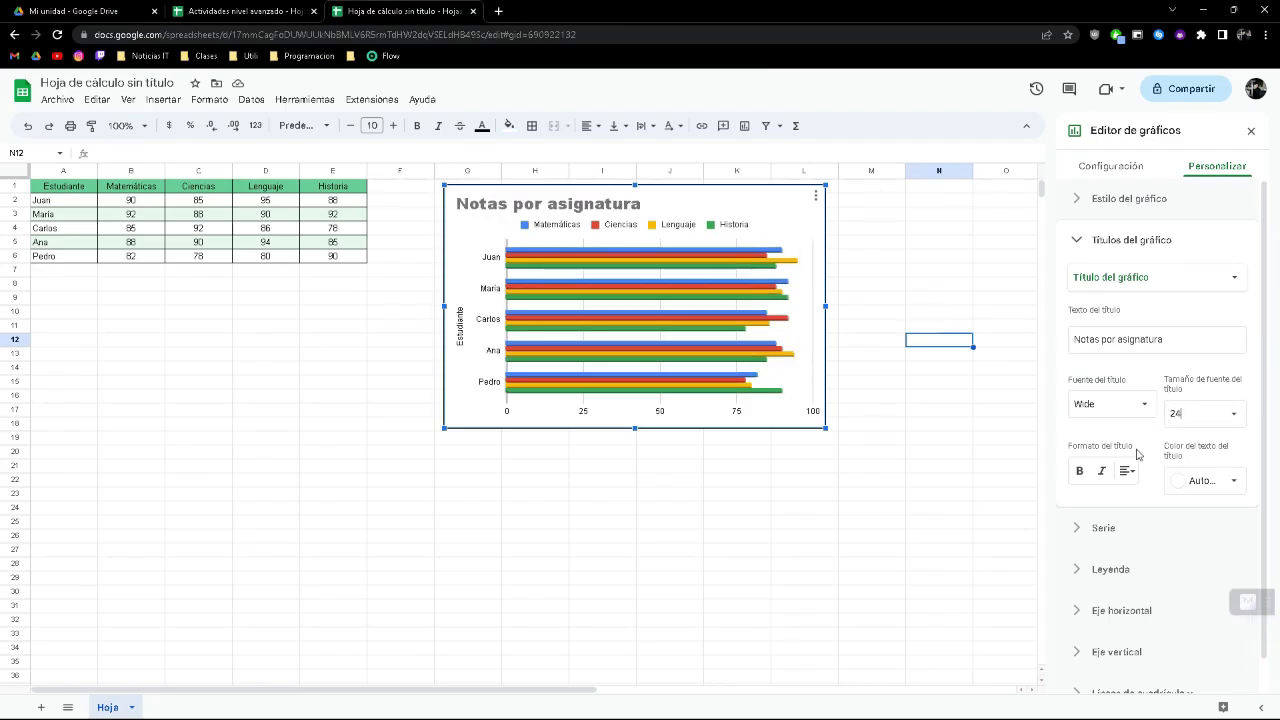
left_click(1180, 410)
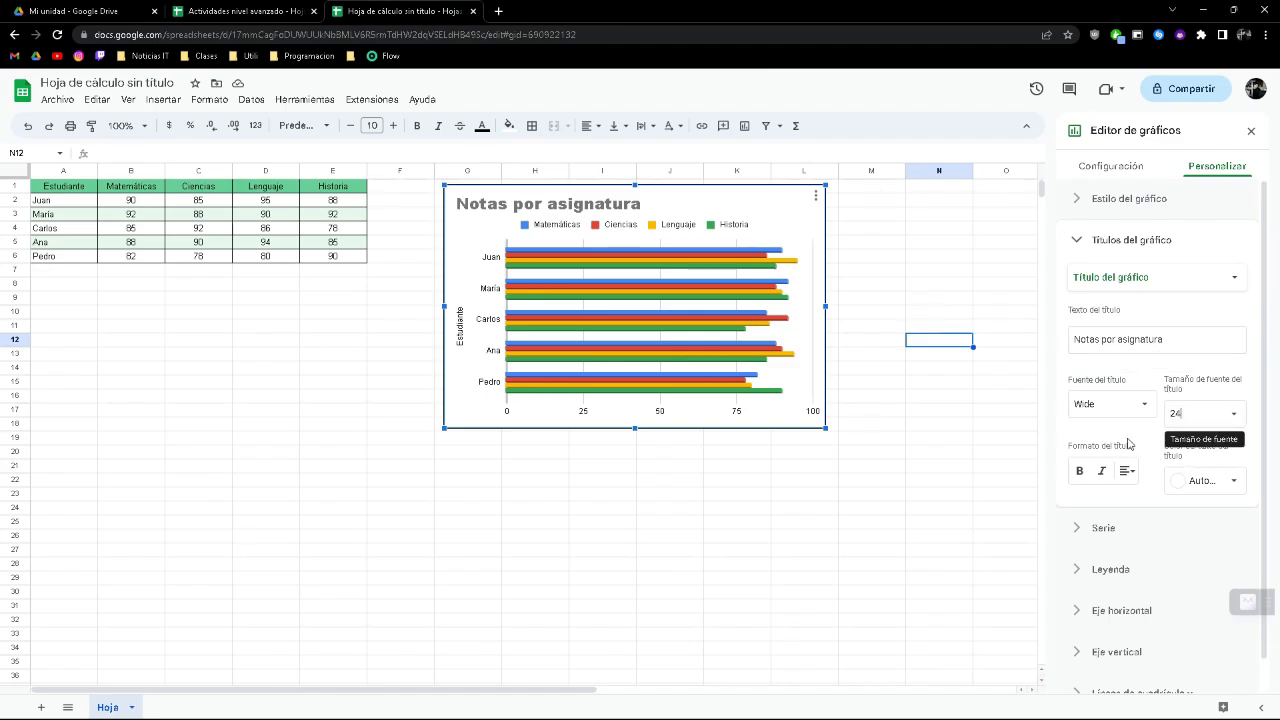
- Try bold on the Wide chart title, and set the title font back to the theme default, Arial
left_click(1081, 472)
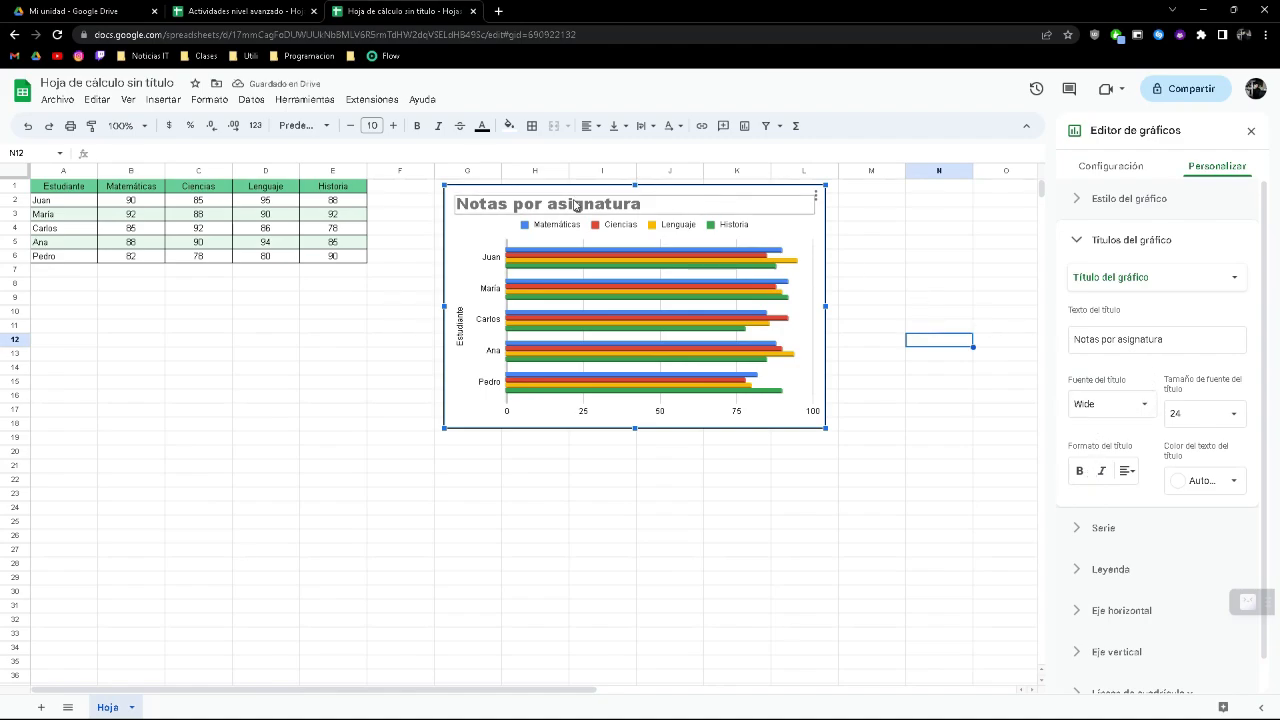
left_click(1132, 408)
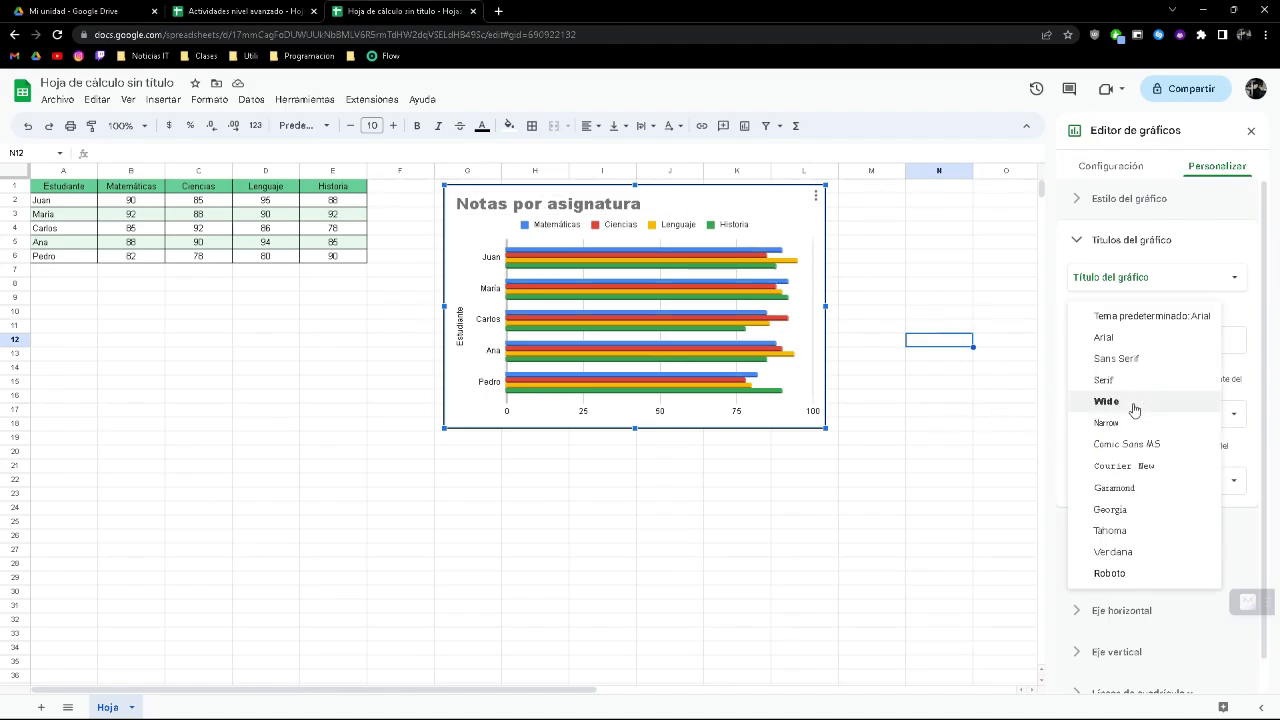
left_click(1132, 318)
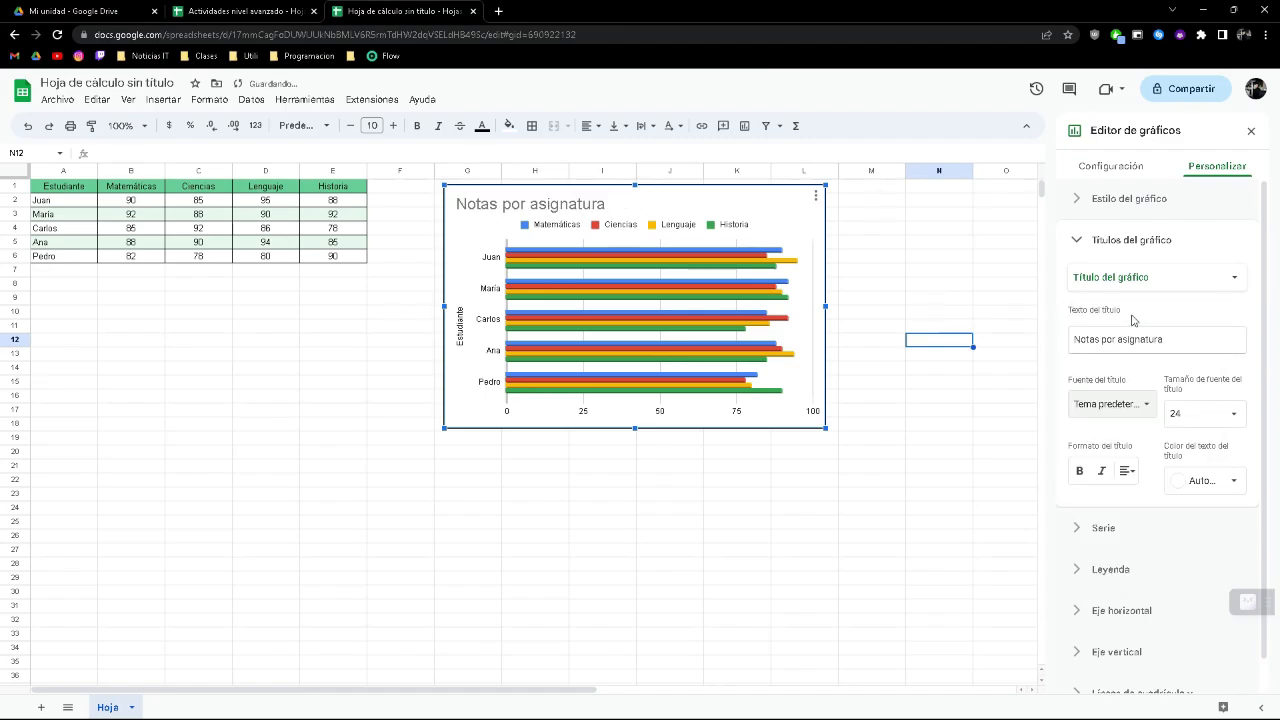
- Format the chart title as bold italic and align it to the center
left_click(1080, 472)
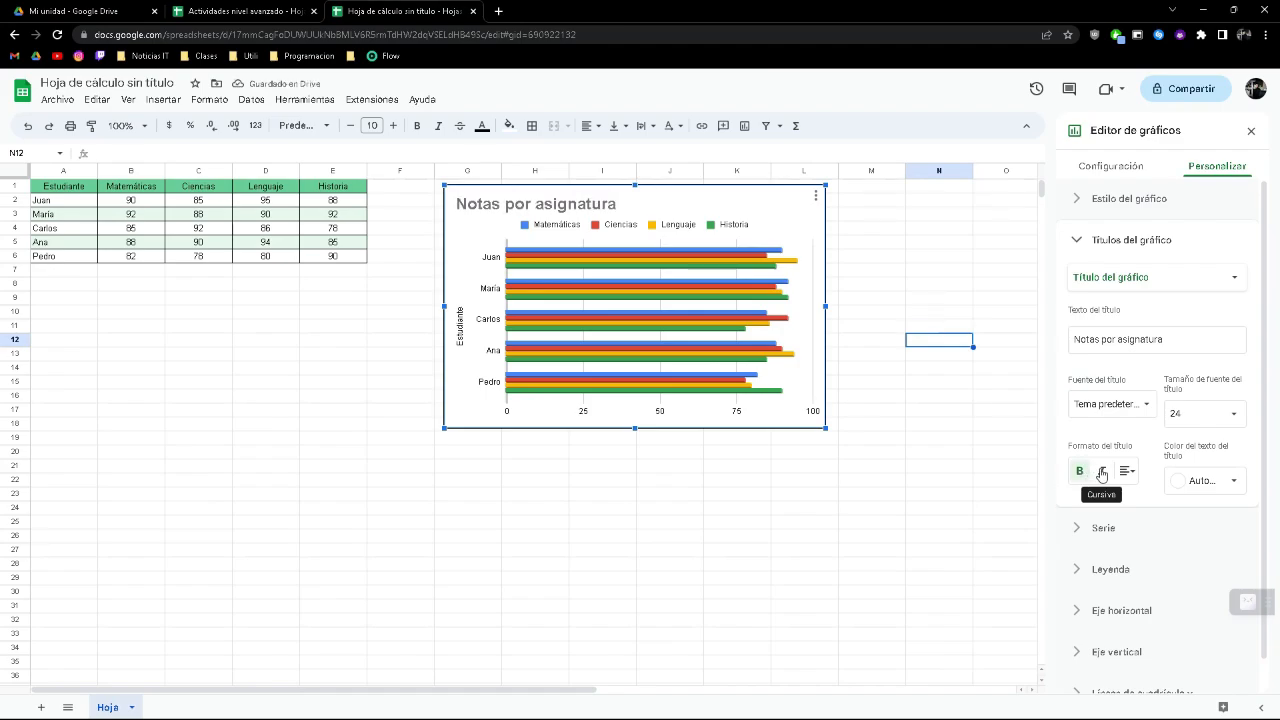
left_click(1101, 472)
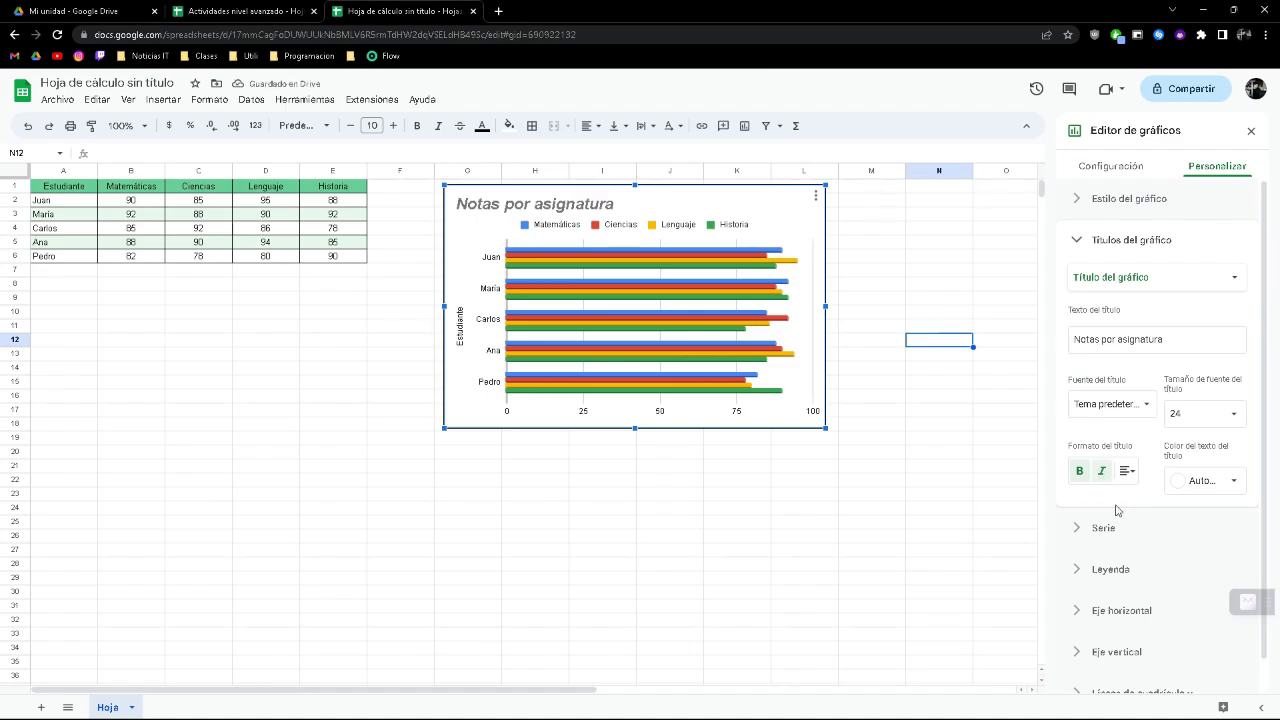
left_click(1127, 471)
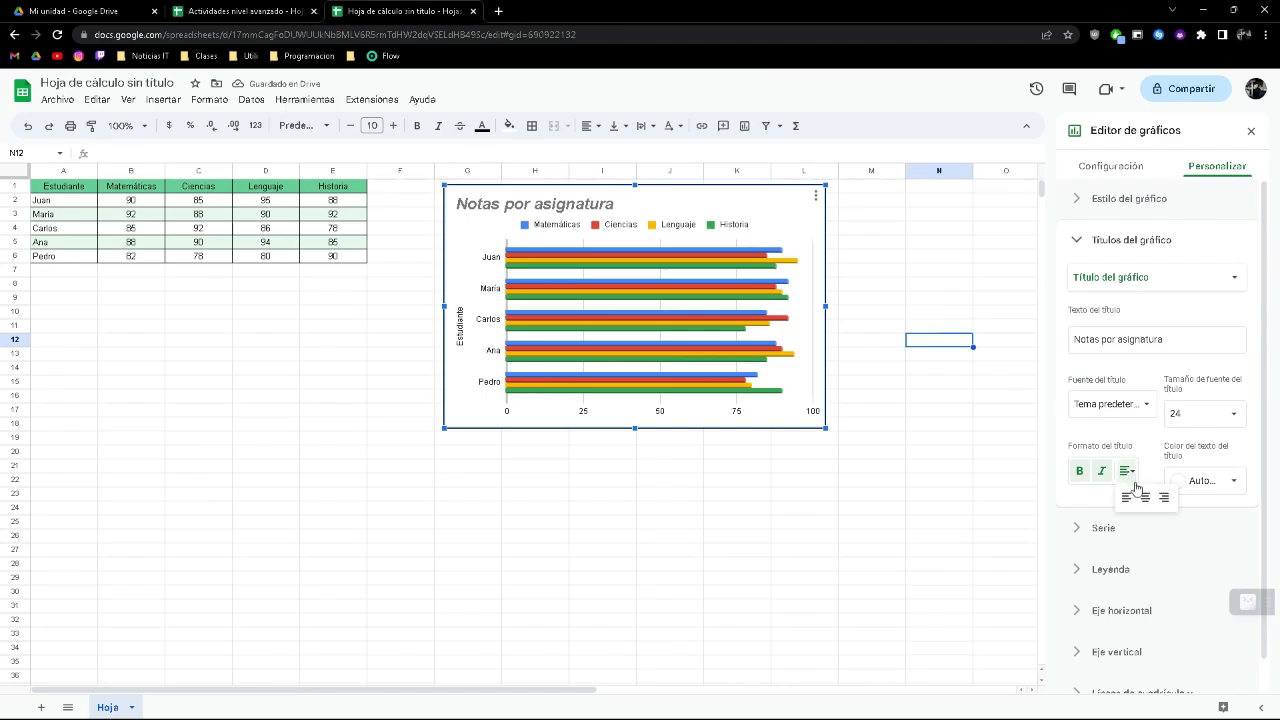
left_click(1141, 496)
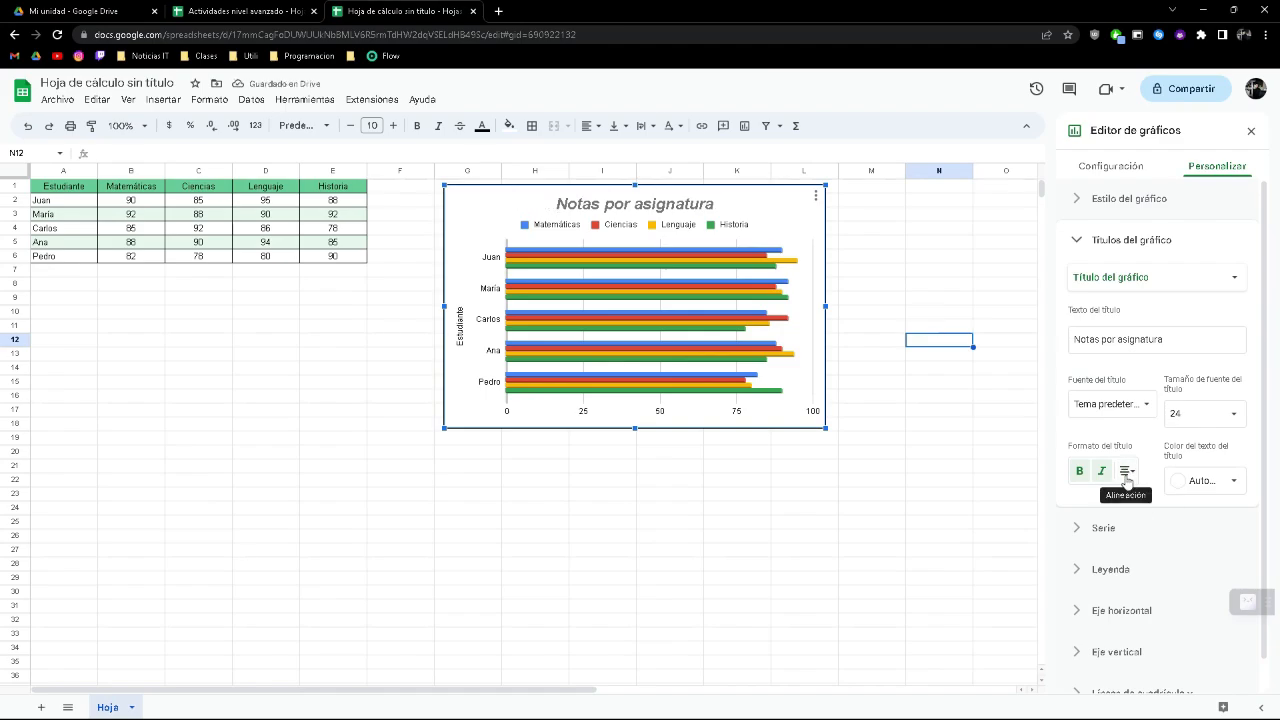
- Try orange for the chart title text, and settle on the table header's green, sampled with the eyedropper
left_click(1231, 483)
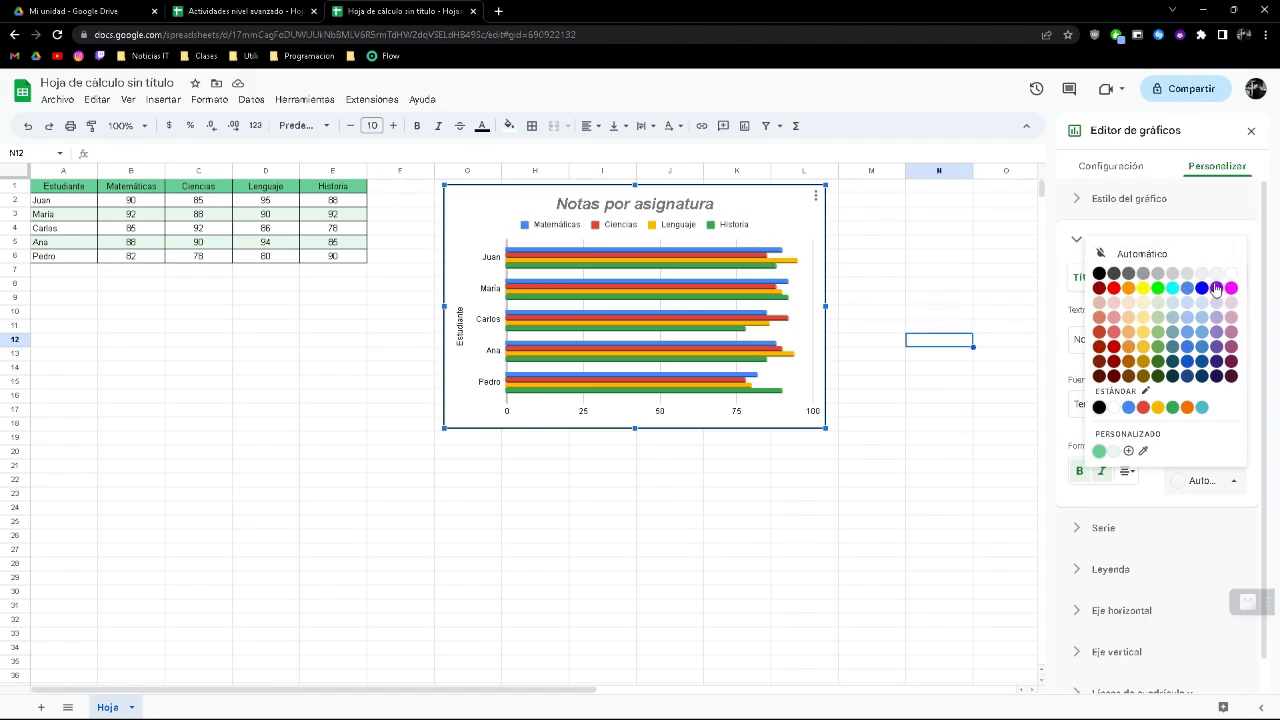
left_click(1130, 290)
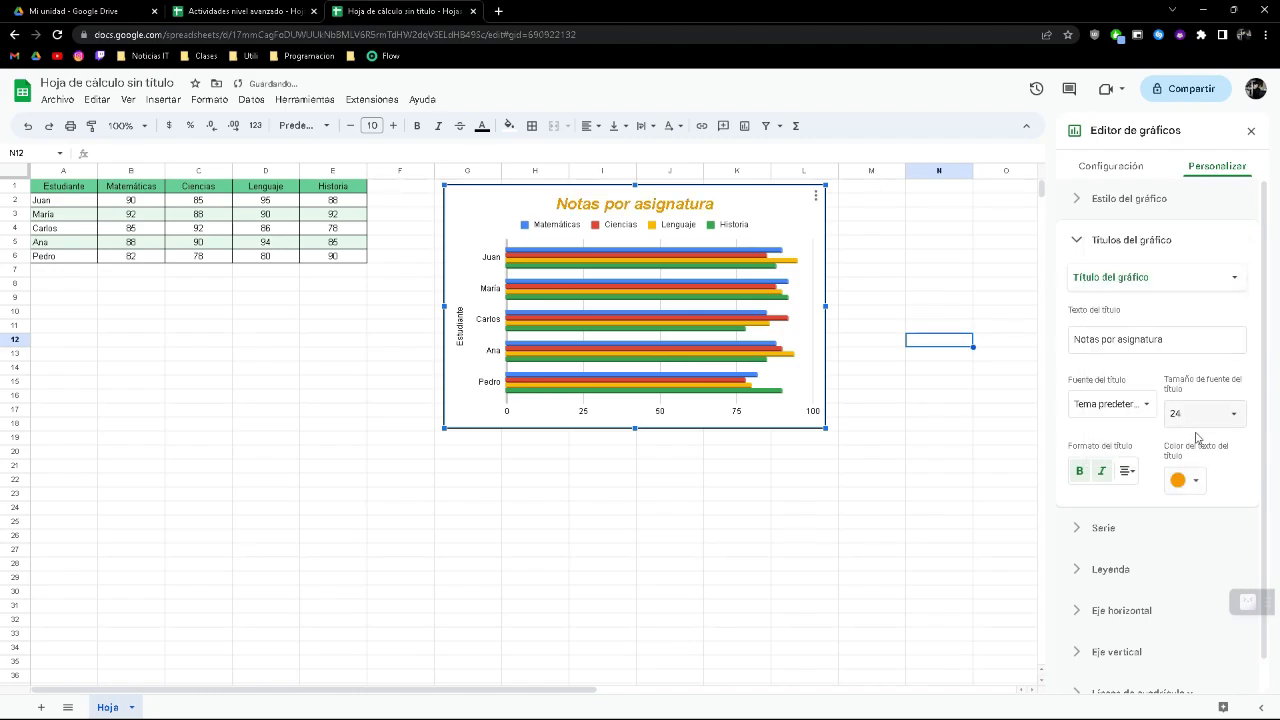
left_click(1192, 484)
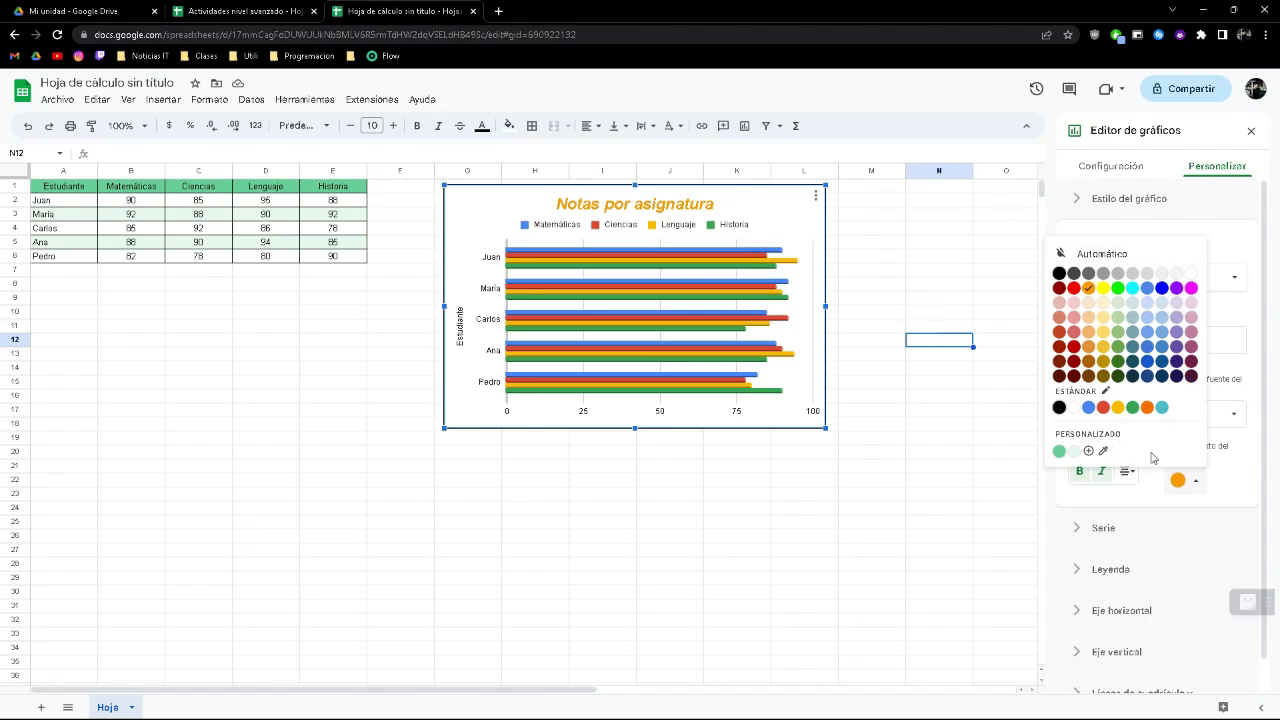
left_click(1193, 484)
left_click(1196, 484)
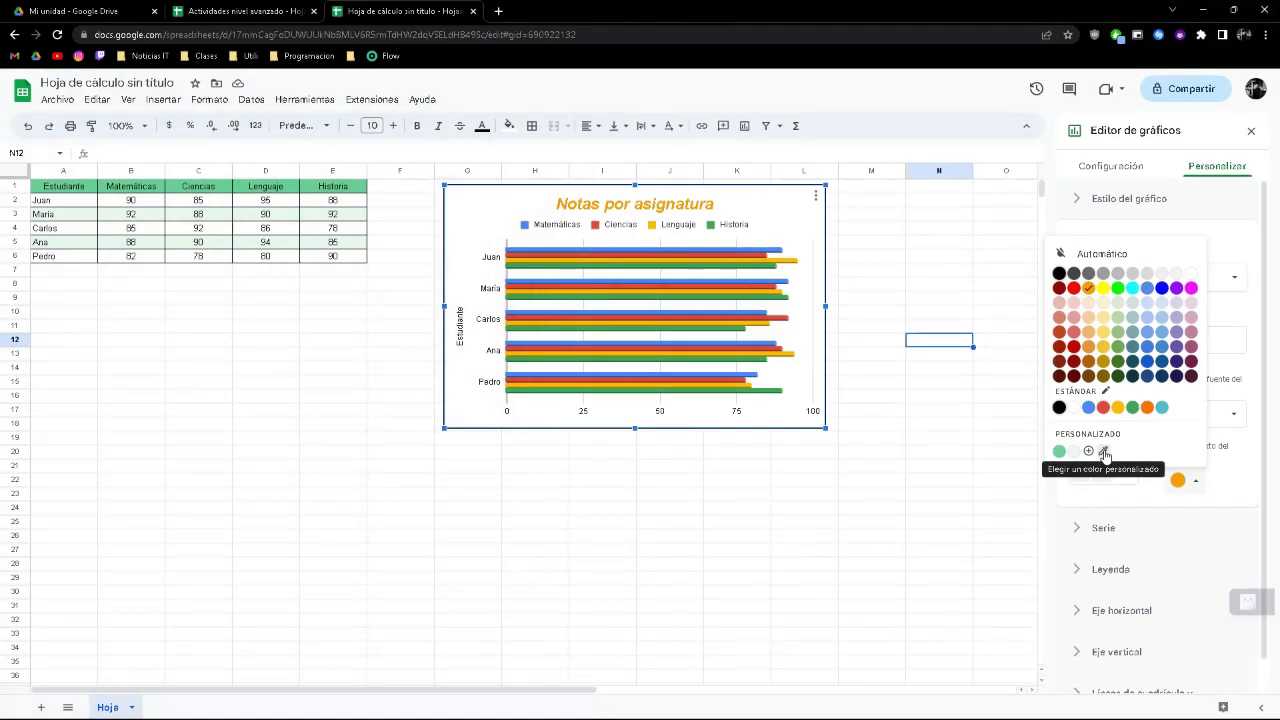
left_click(1105, 455)
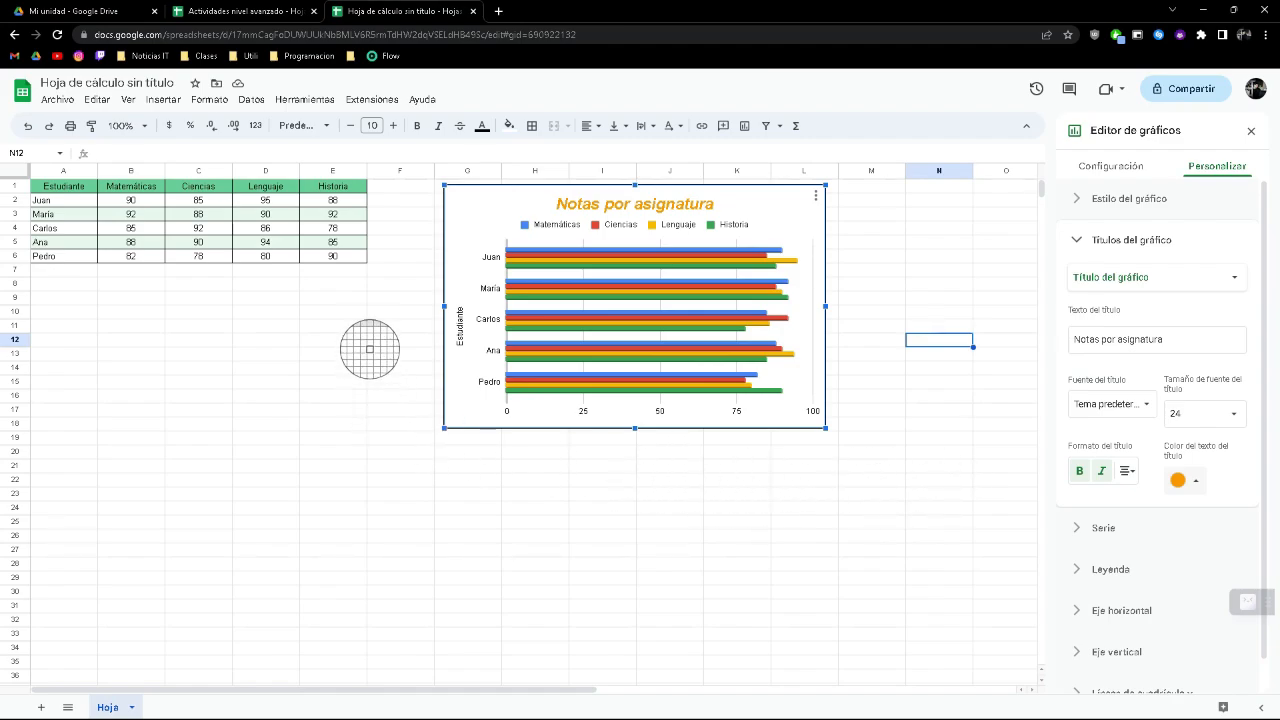
left_click(312, 187)
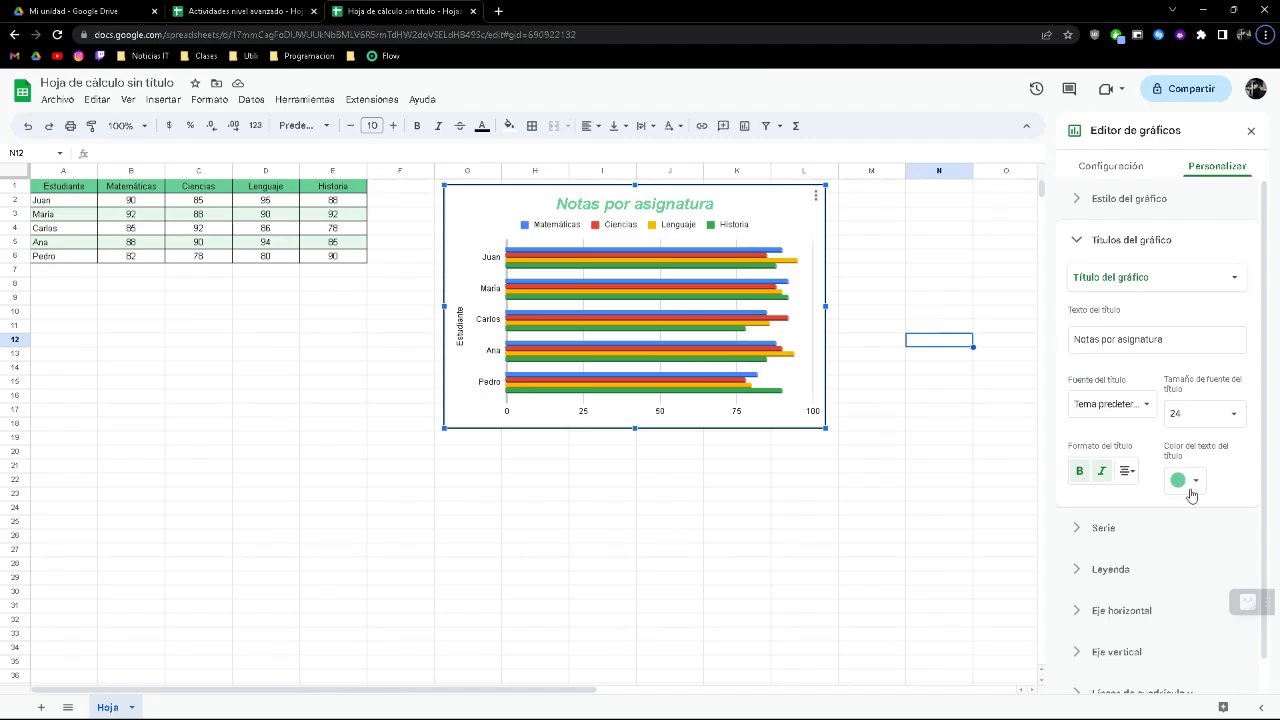
left_click(1189, 485)
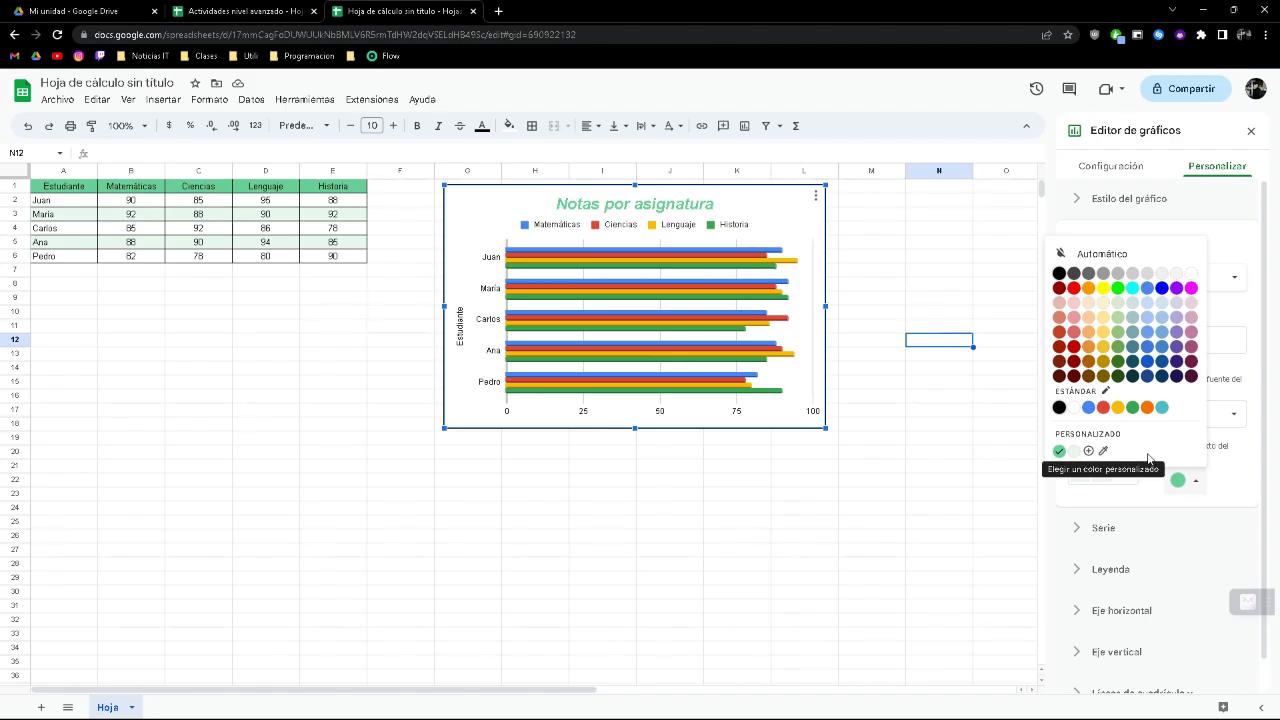
left_click(1233, 477)
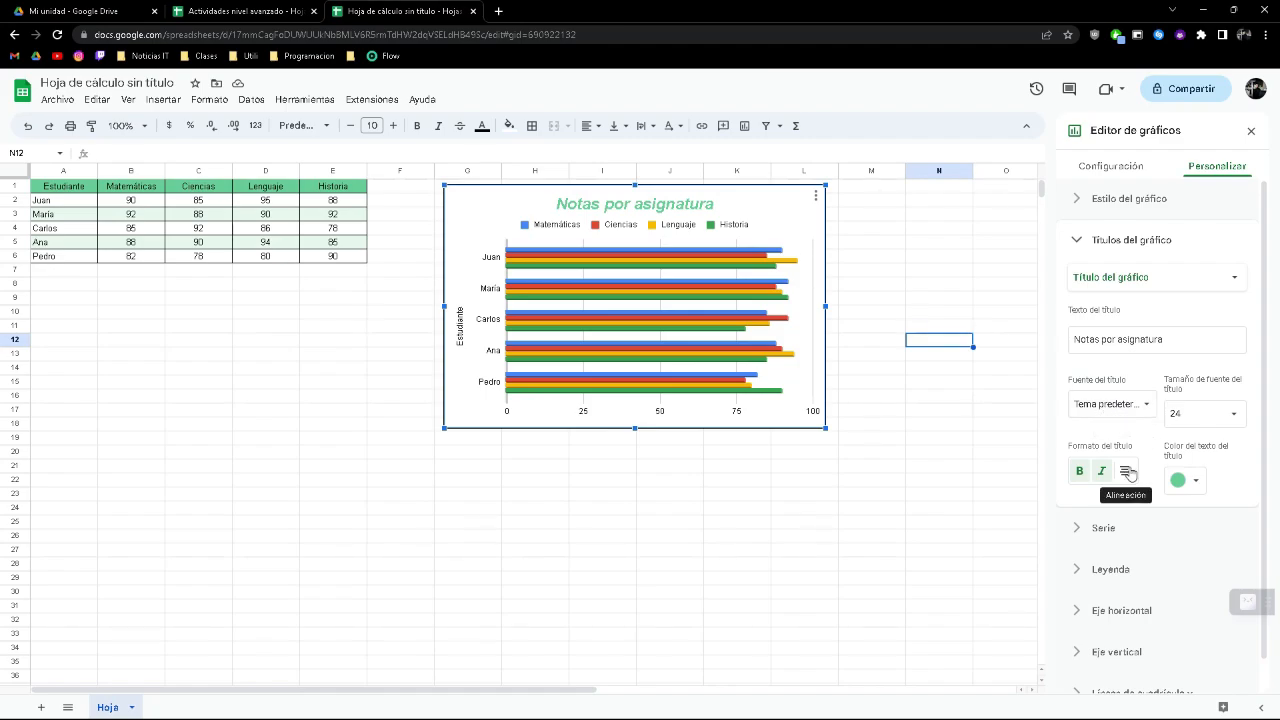
- Open the chart's series settings, try the Ciencias series as the target, and set formatting to apply to all series
left_click(1130, 529)
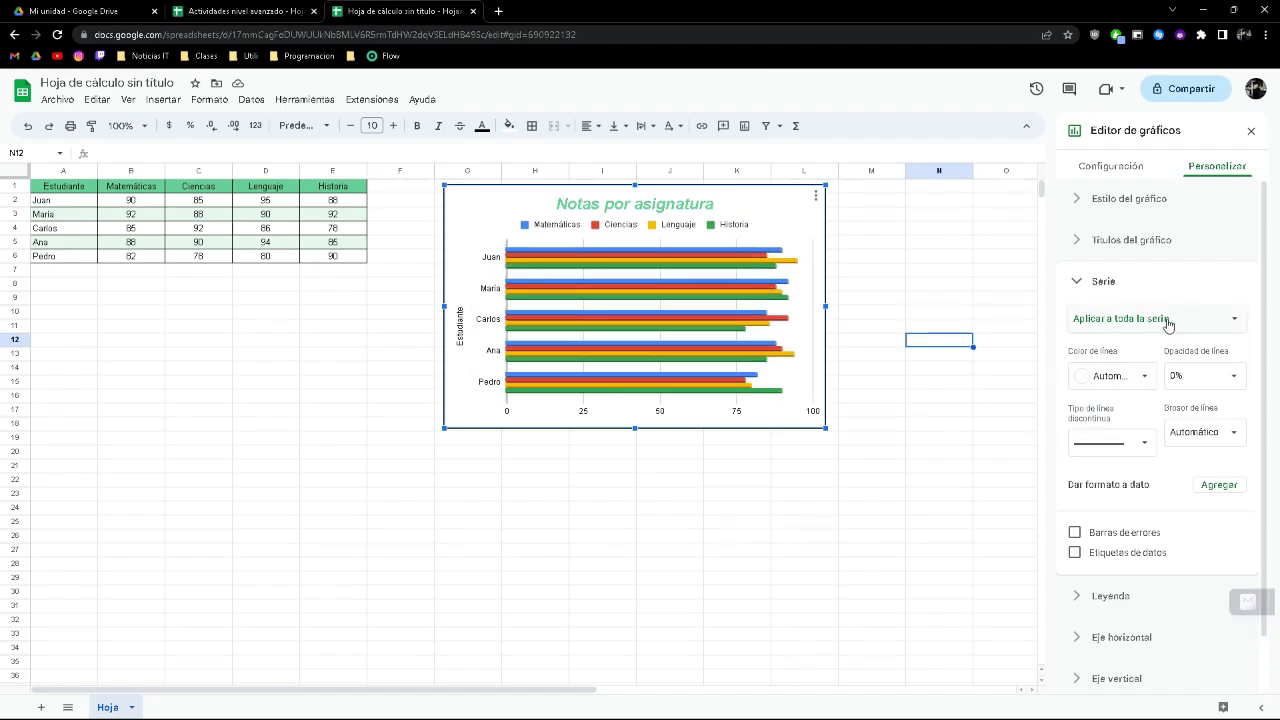
left_click(1118, 320)
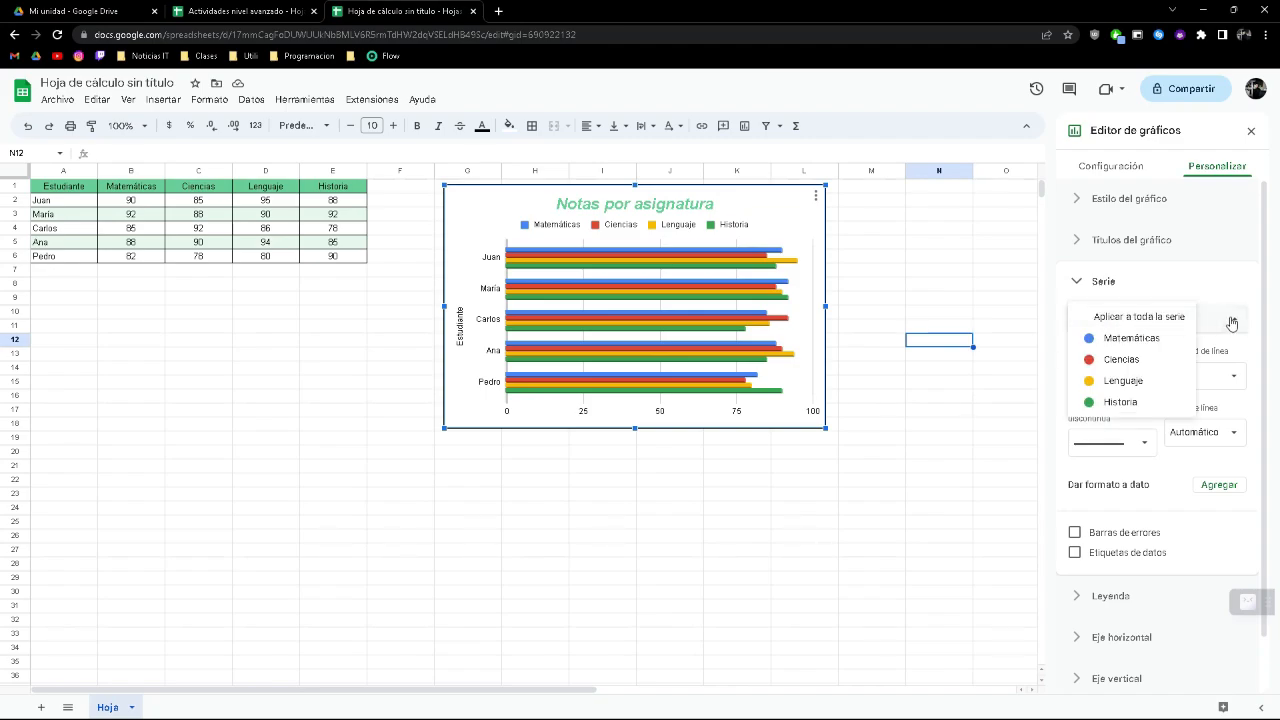
left_click(1118, 322)
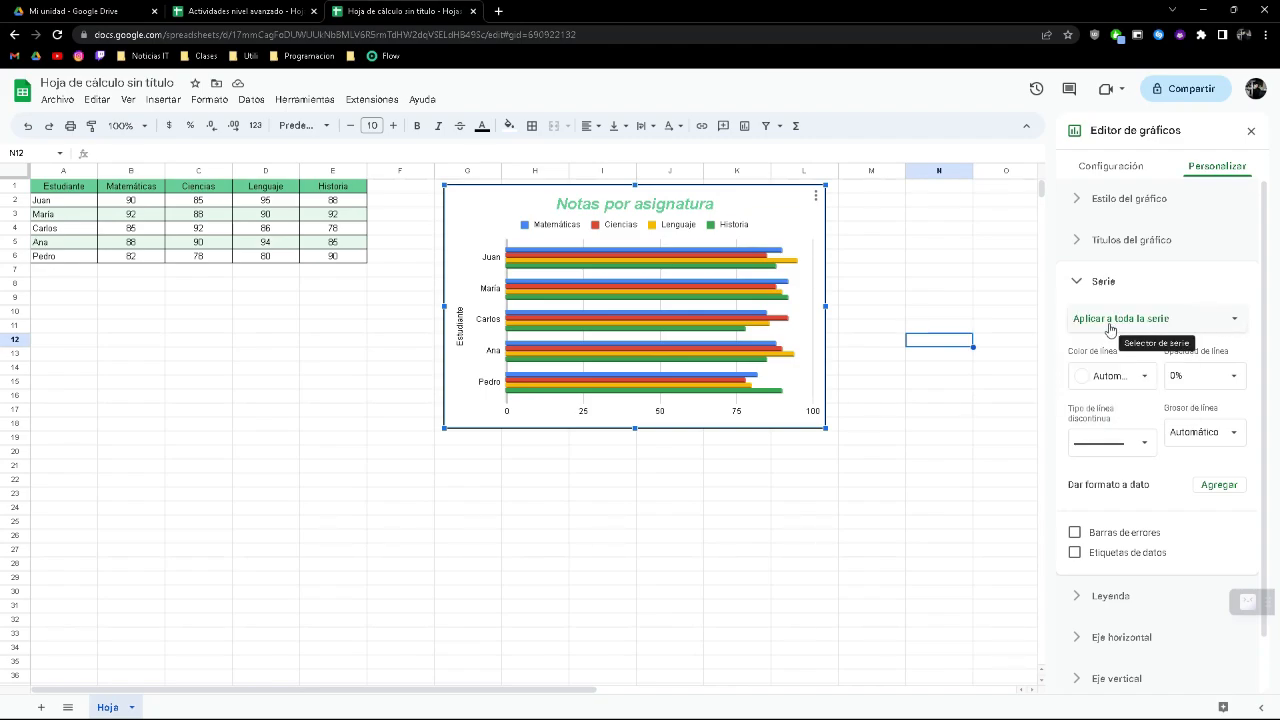
left_click(1220, 320)
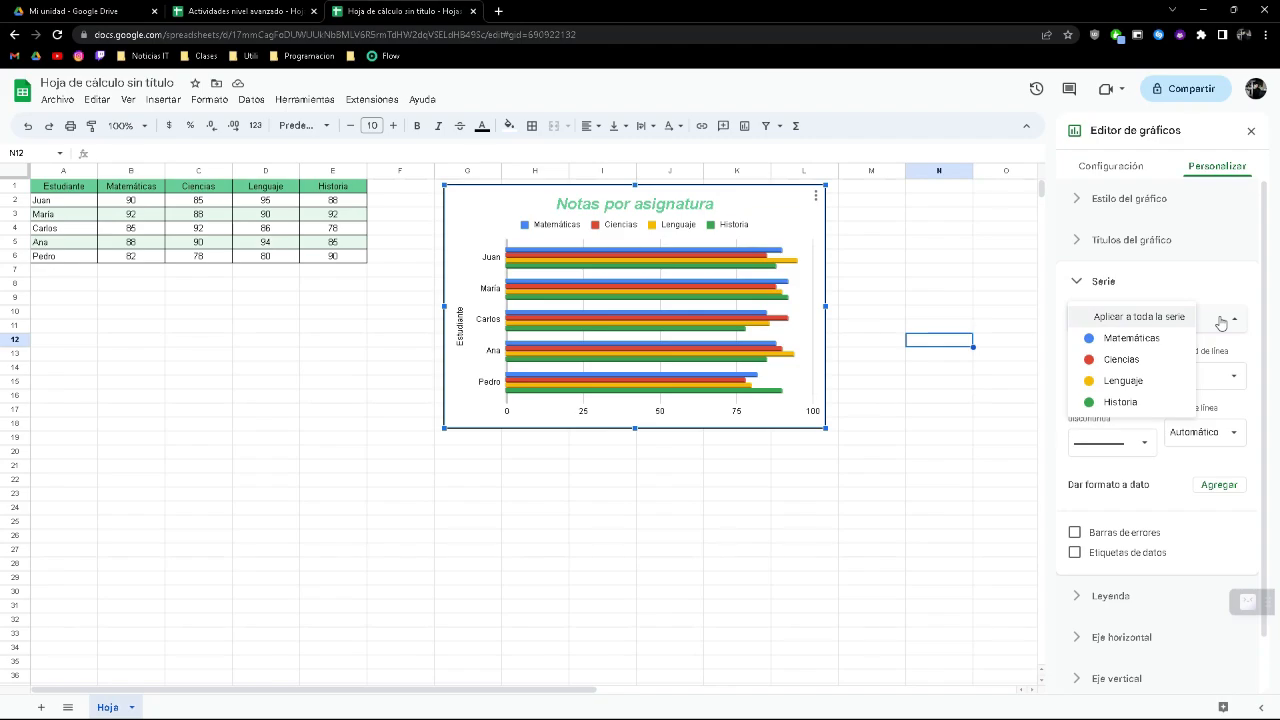
left_click(1152, 339)
left_click(1152, 326)
left_click(1152, 337)
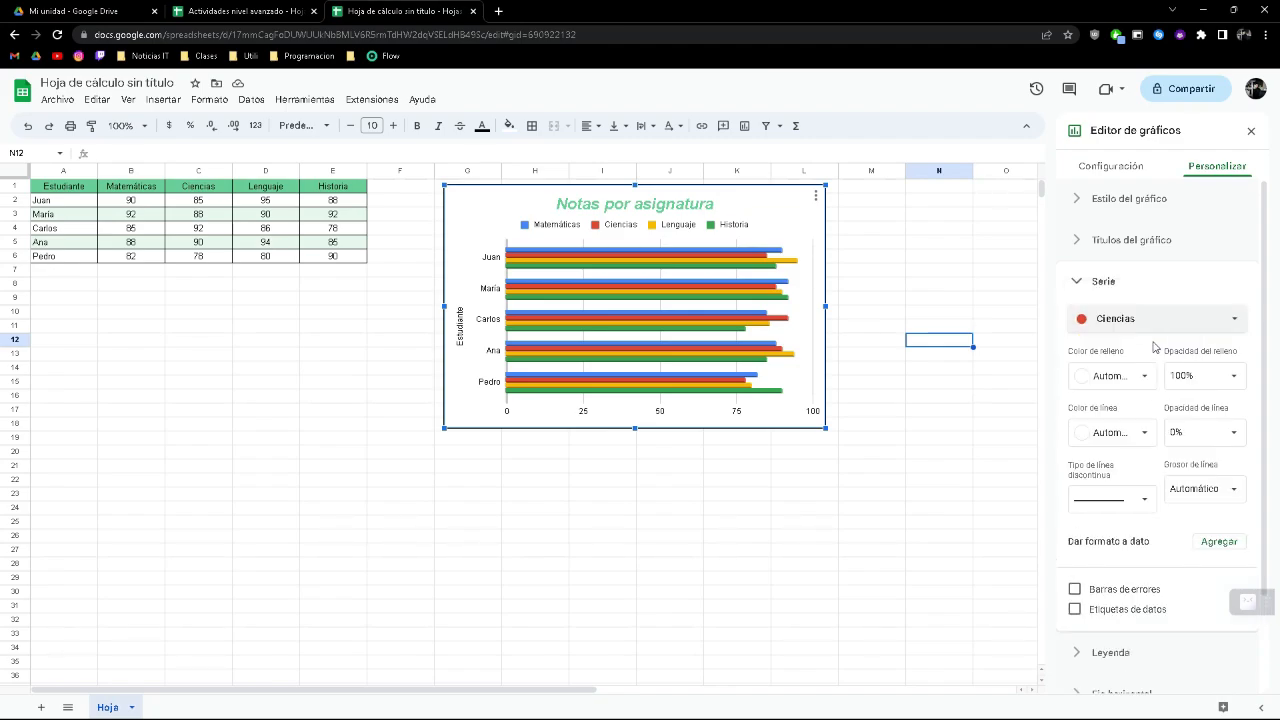
left_click(1155, 330)
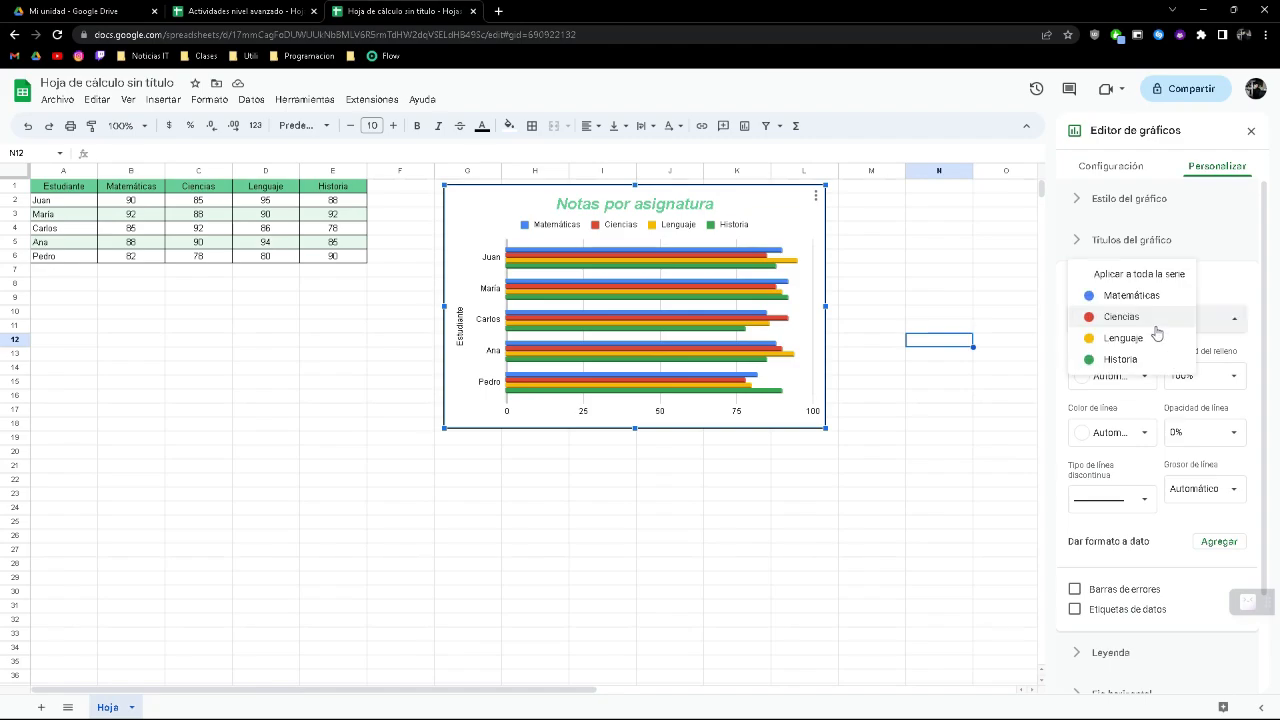
left_click(1159, 278)
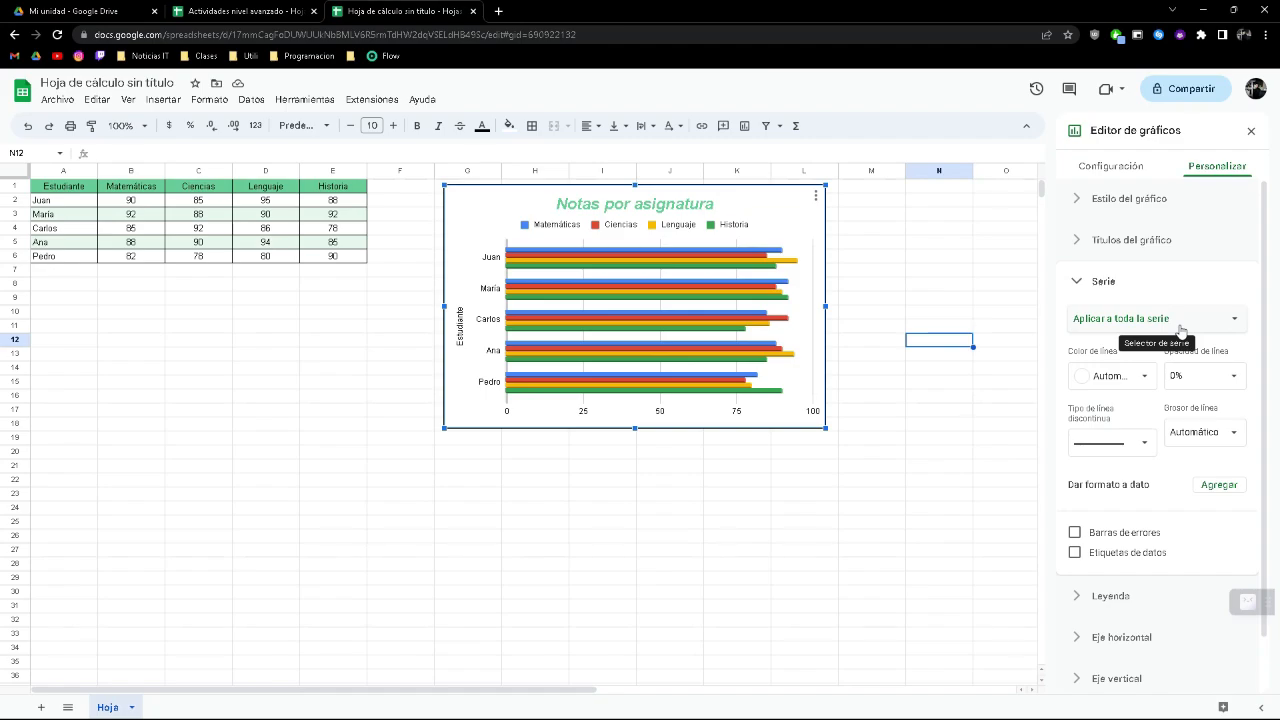
- Set the line color of all series to white and check the available line opacity values
left_click(1110, 376)
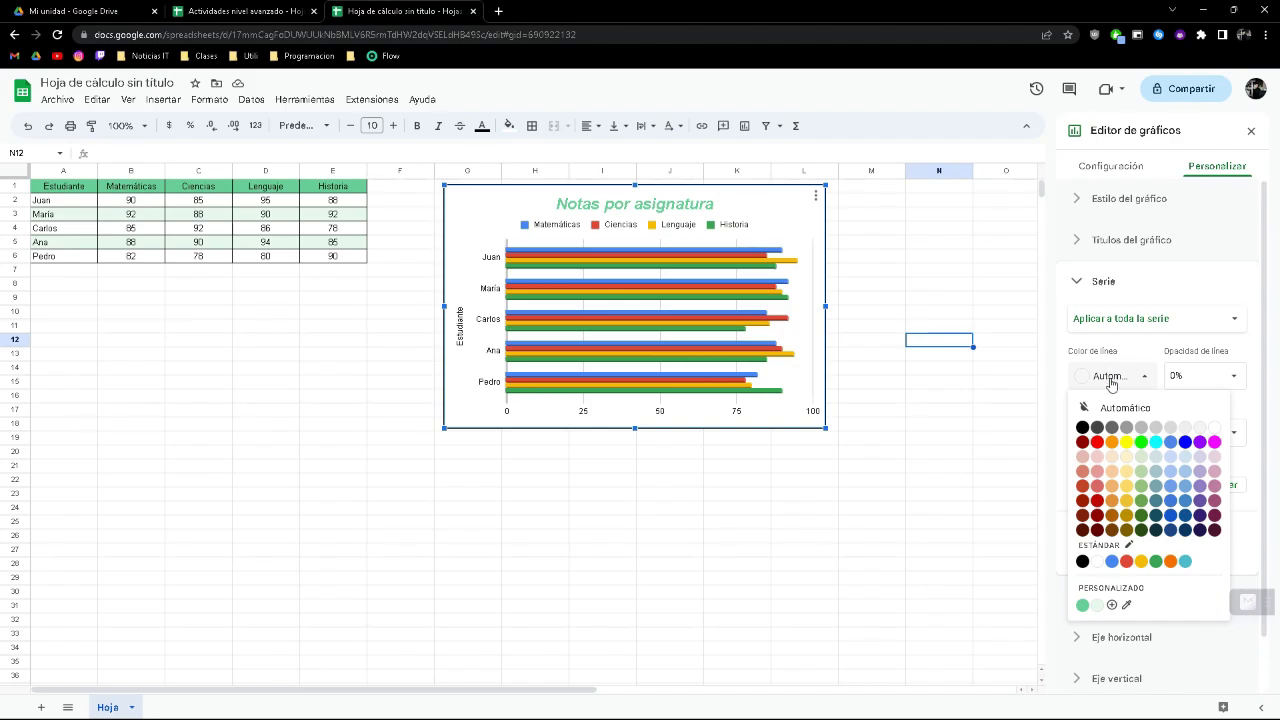
left_click(1213, 430)
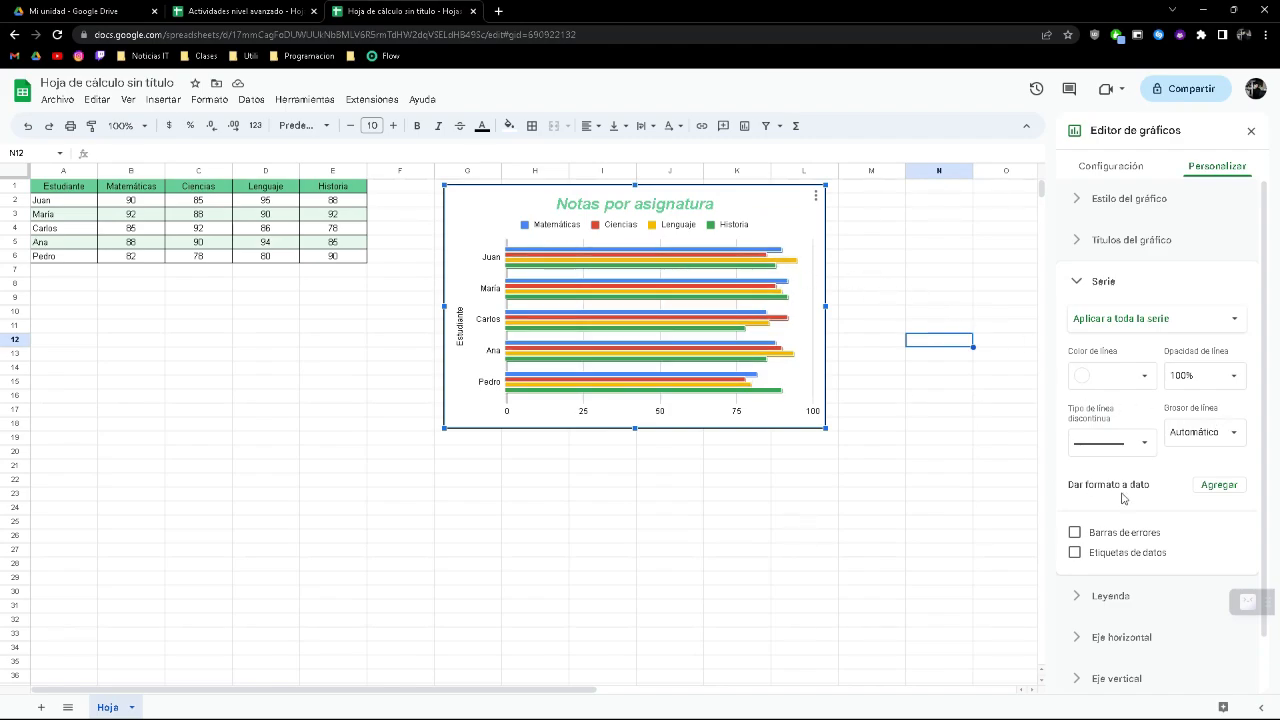
left_click(1235, 381)
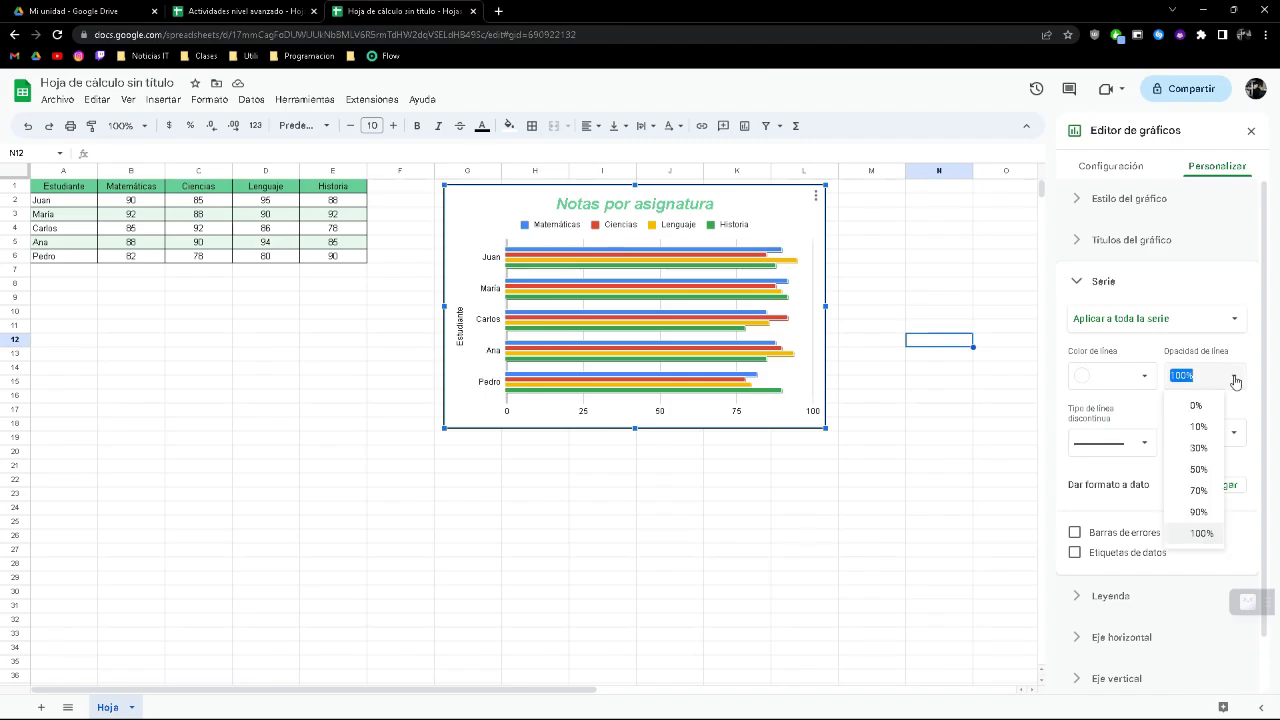
left_click(1235, 381)
- Try the dotted line type on all series, restore the solid line, and check the line thickness options
left_click(1150, 447)
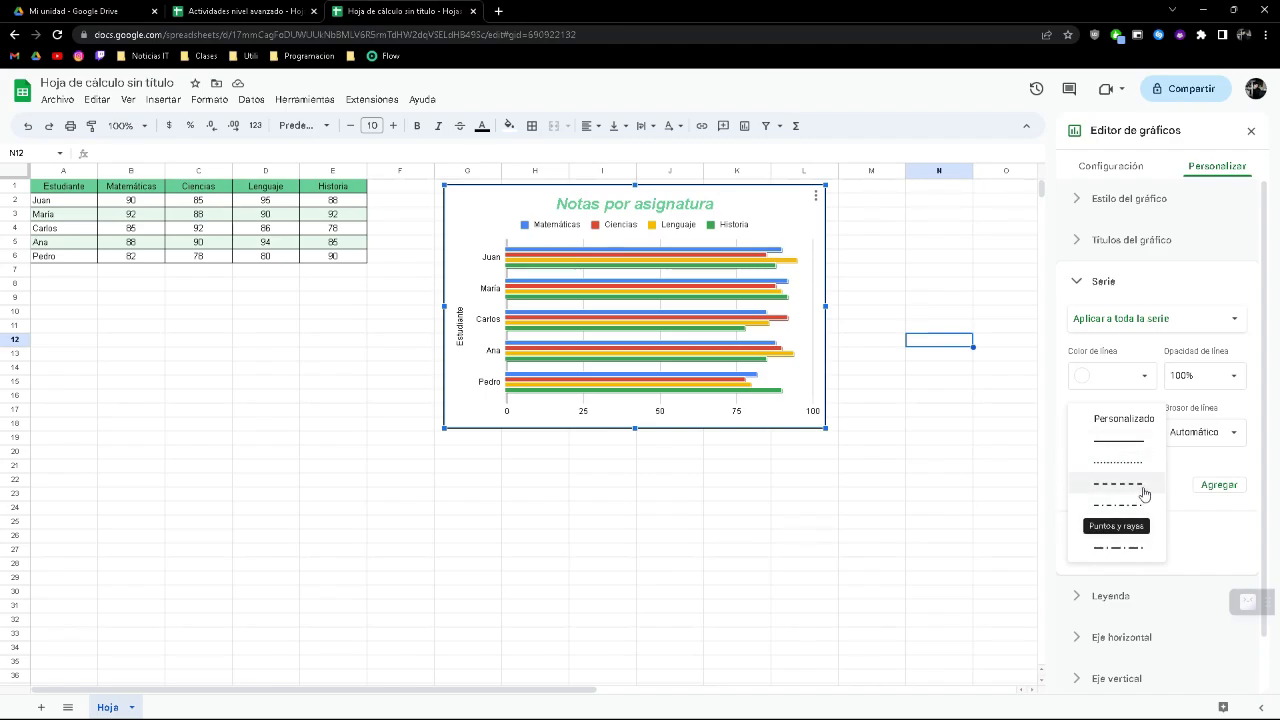
left_click(1136, 466)
left_click(1140, 449)
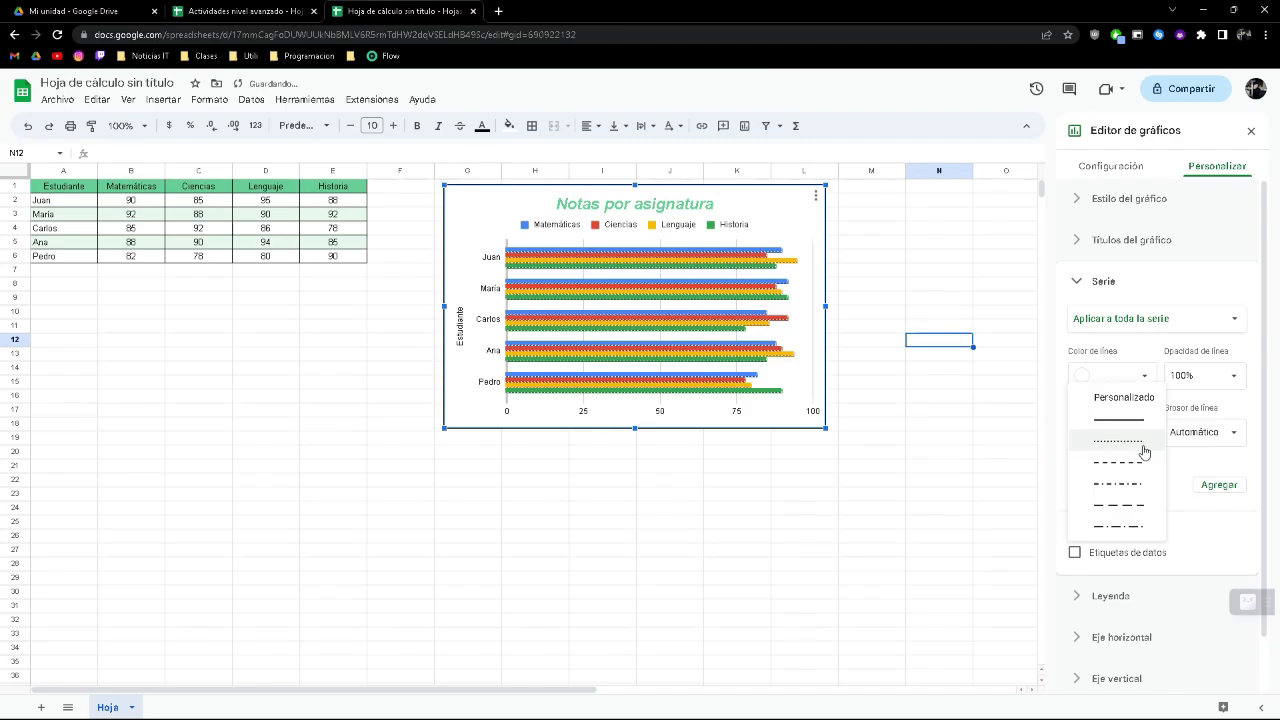
left_click(1136, 418)
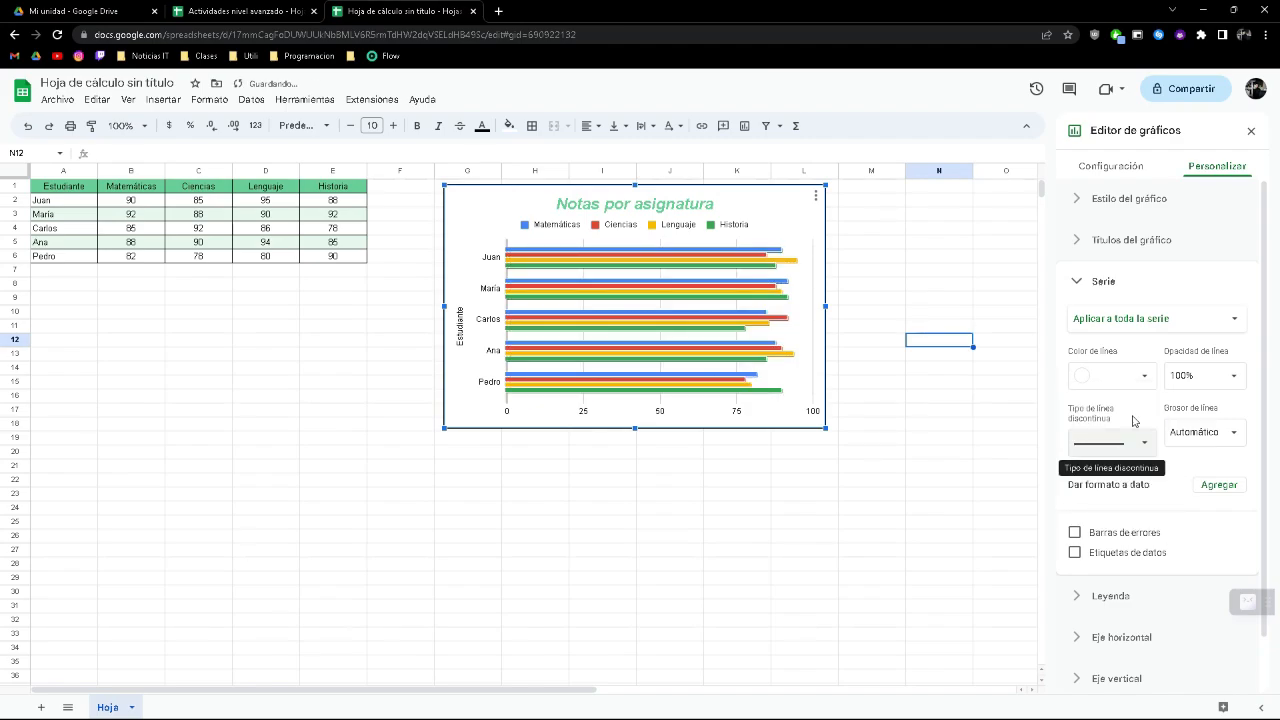
left_click(1236, 433)
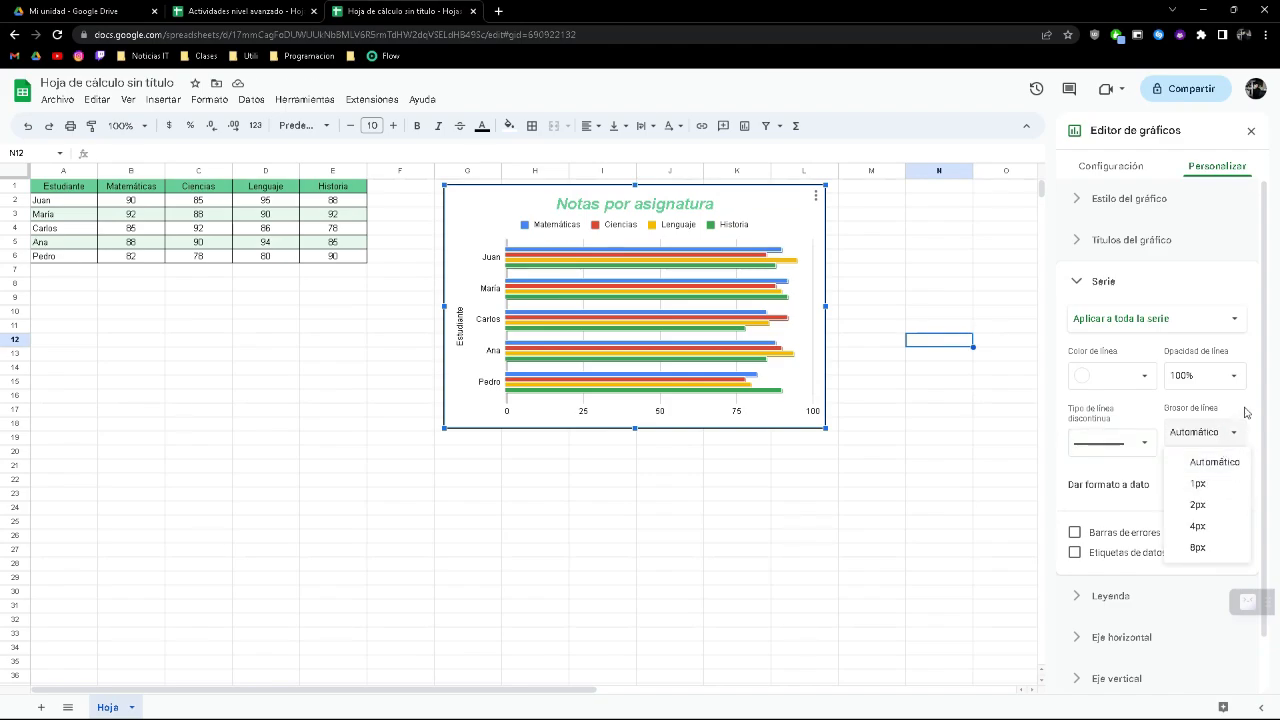
left_click(1246, 412)
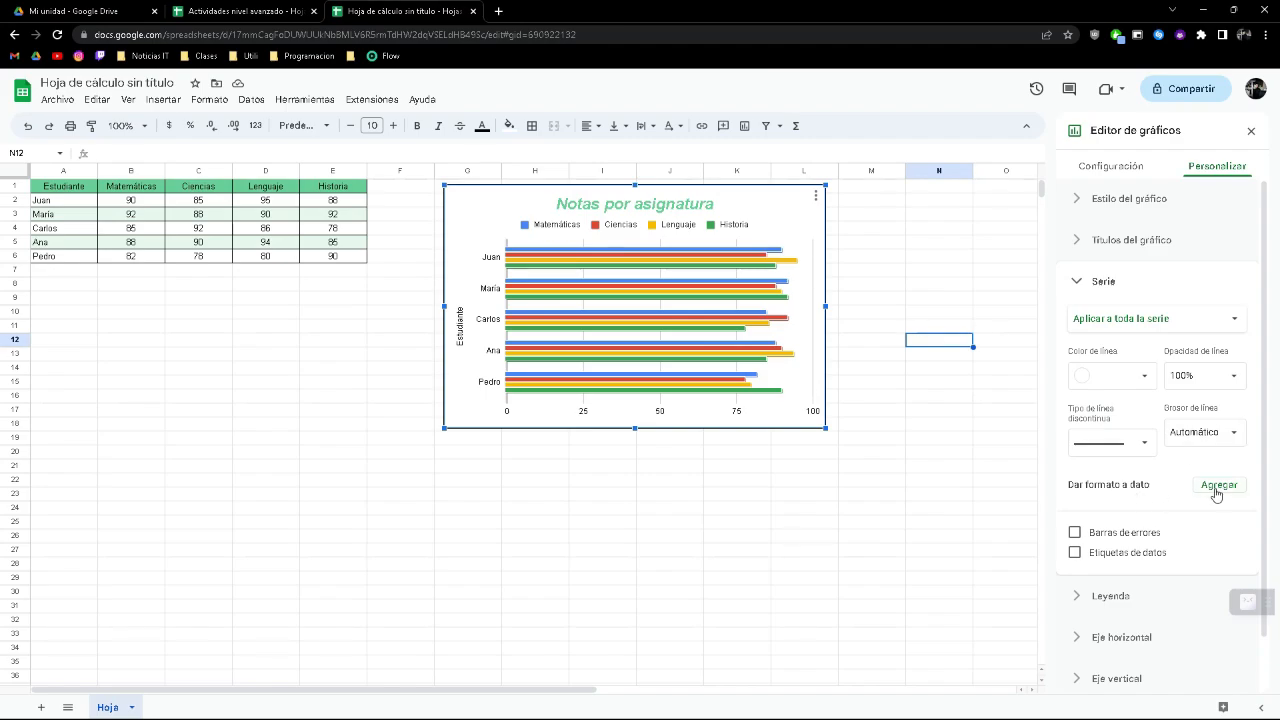
- Turn on data labels for all series and try the label type Ninguna
scroll(1213, 461, "down", 1)
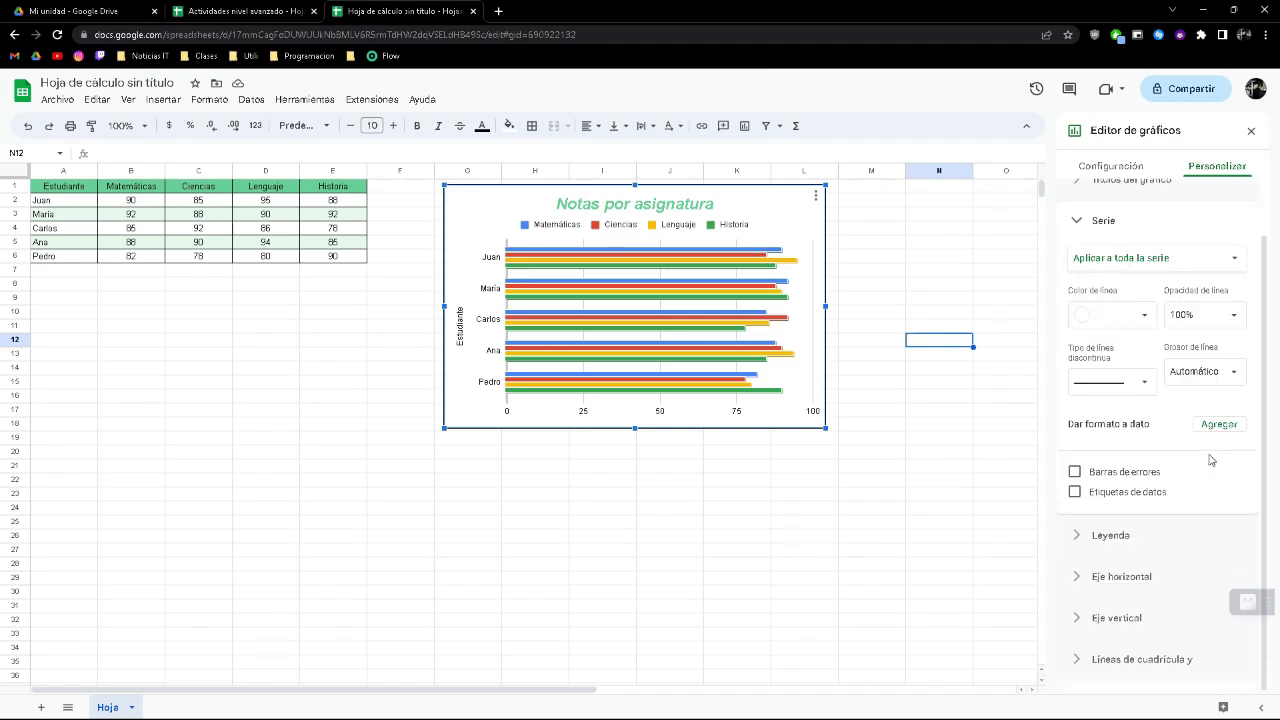
left_click(1155, 500)
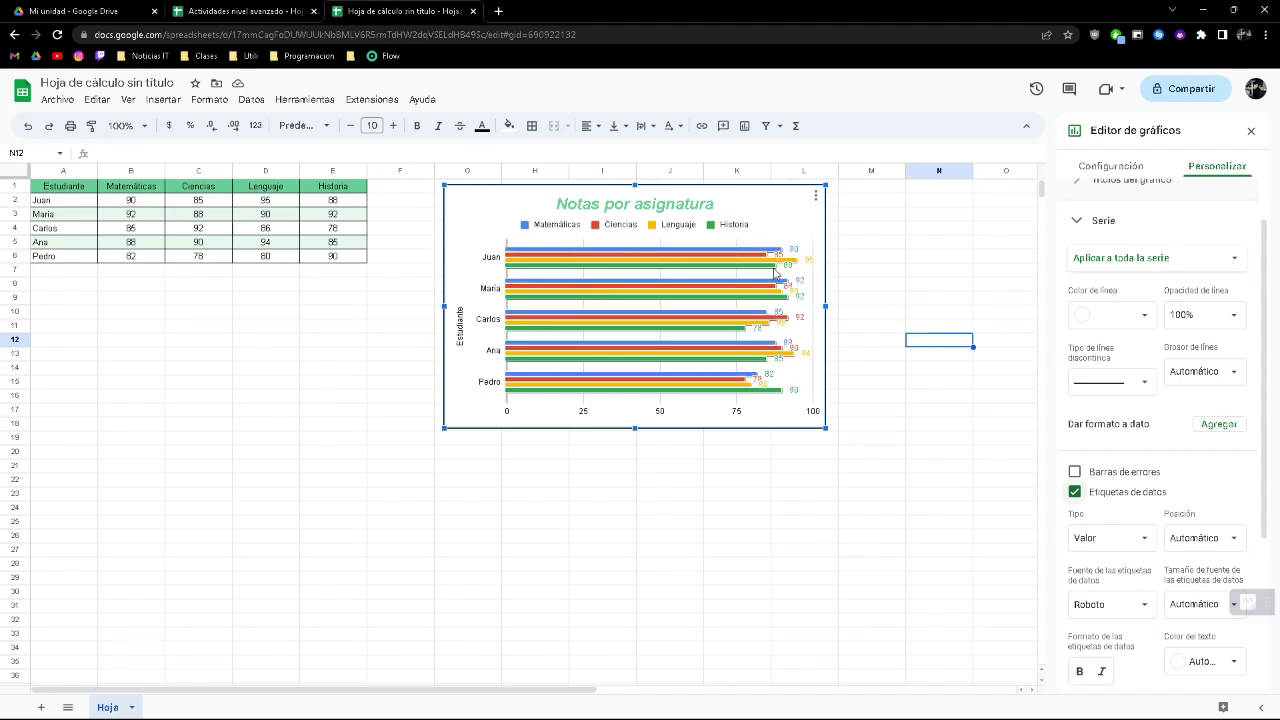
scroll(1090, 470, "down", 1)
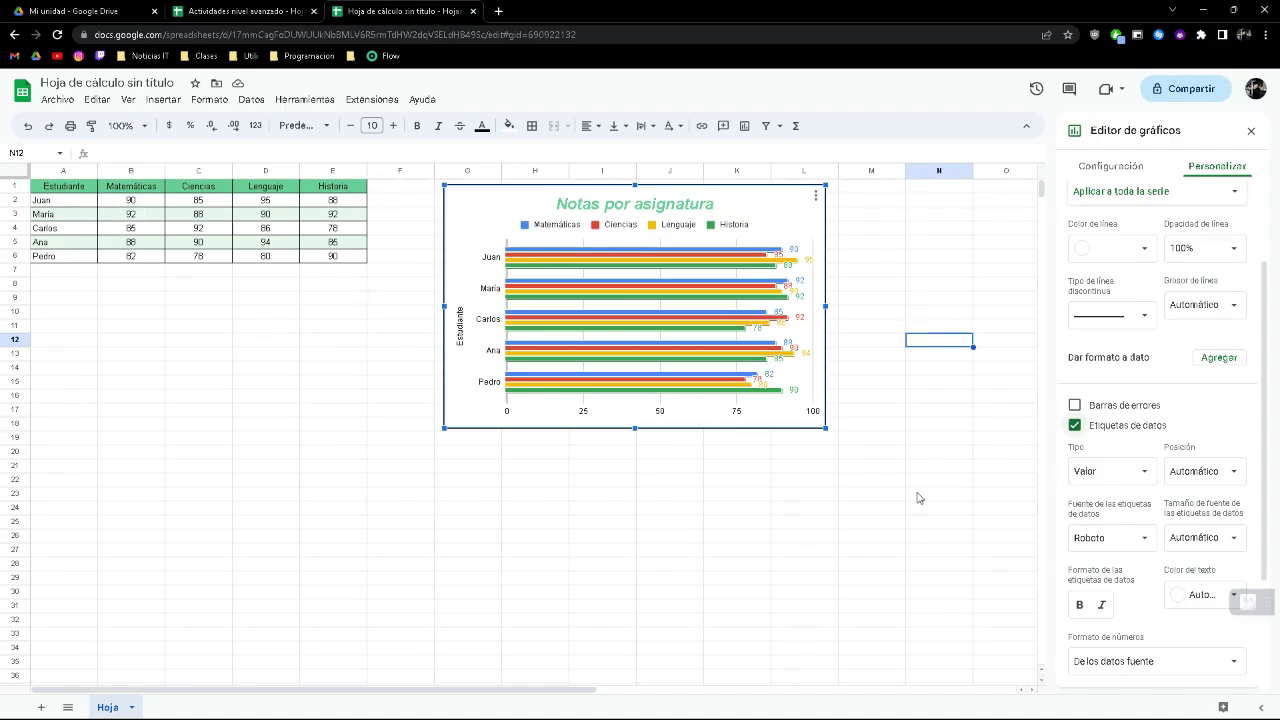
left_click(1150, 481)
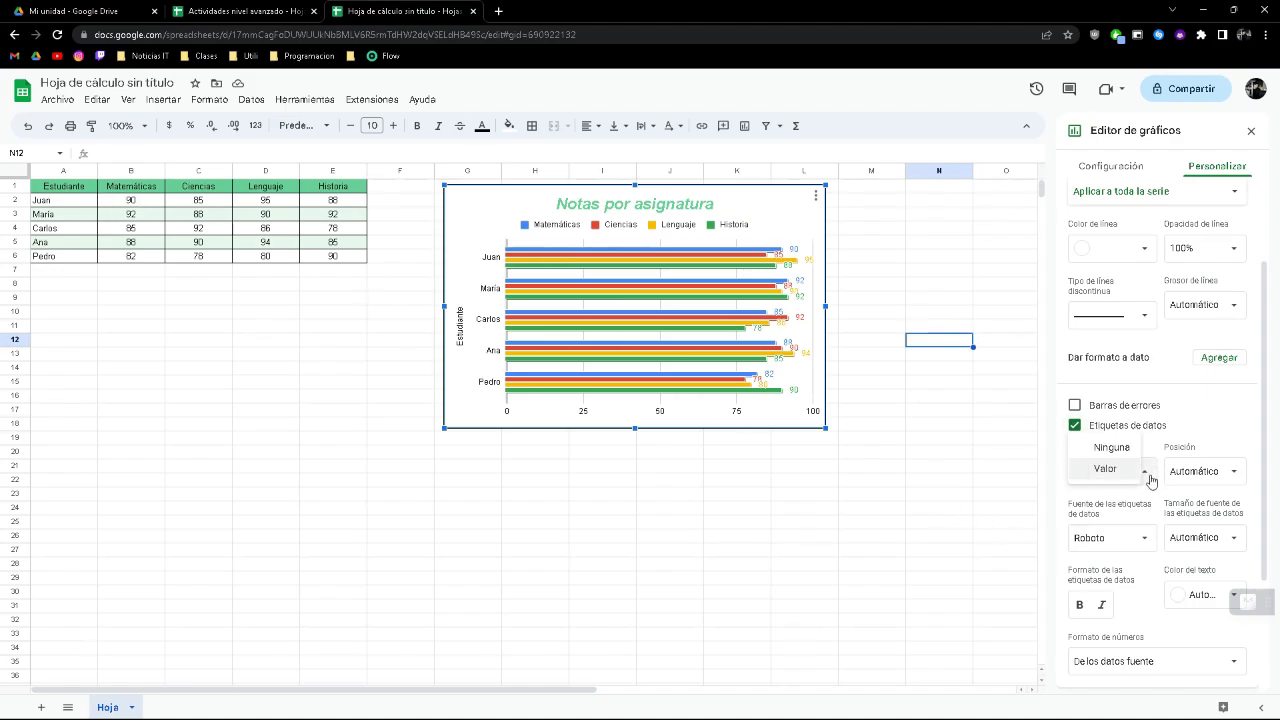
left_click(1150, 481)
left_click(1140, 472)
left_click(1133, 449)
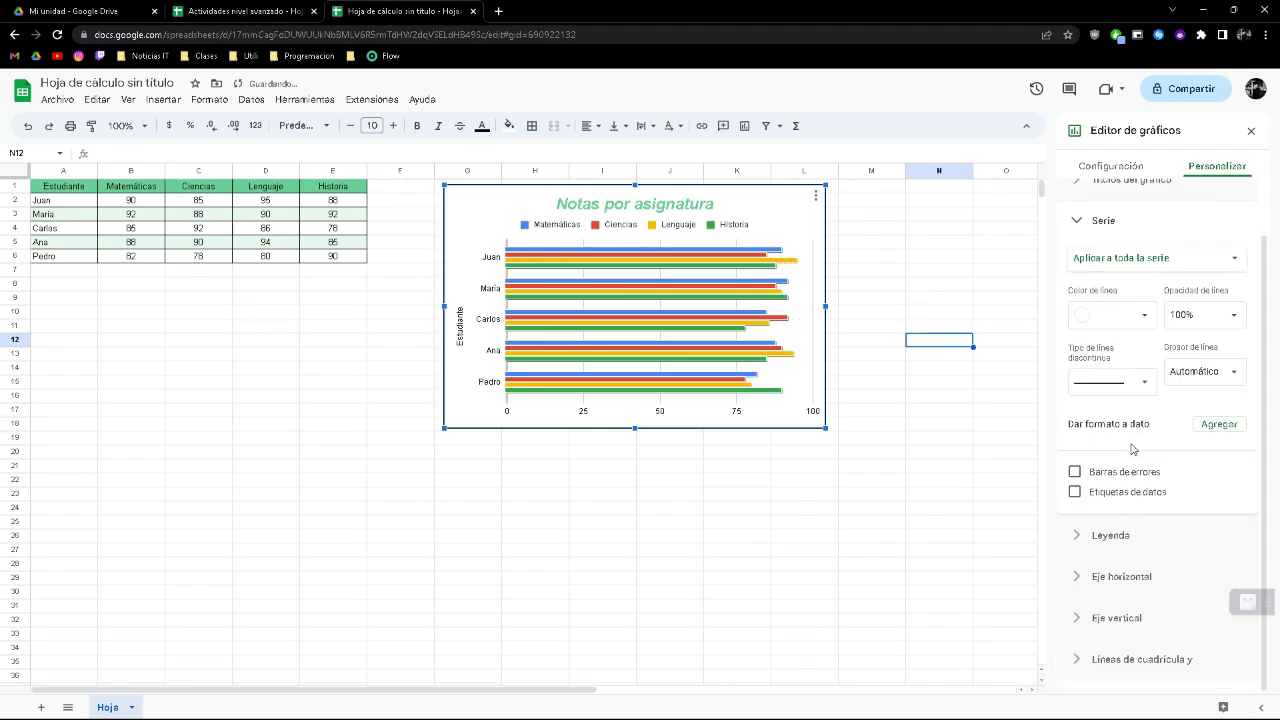
left_click(1130, 494)
left_click(1207, 546)
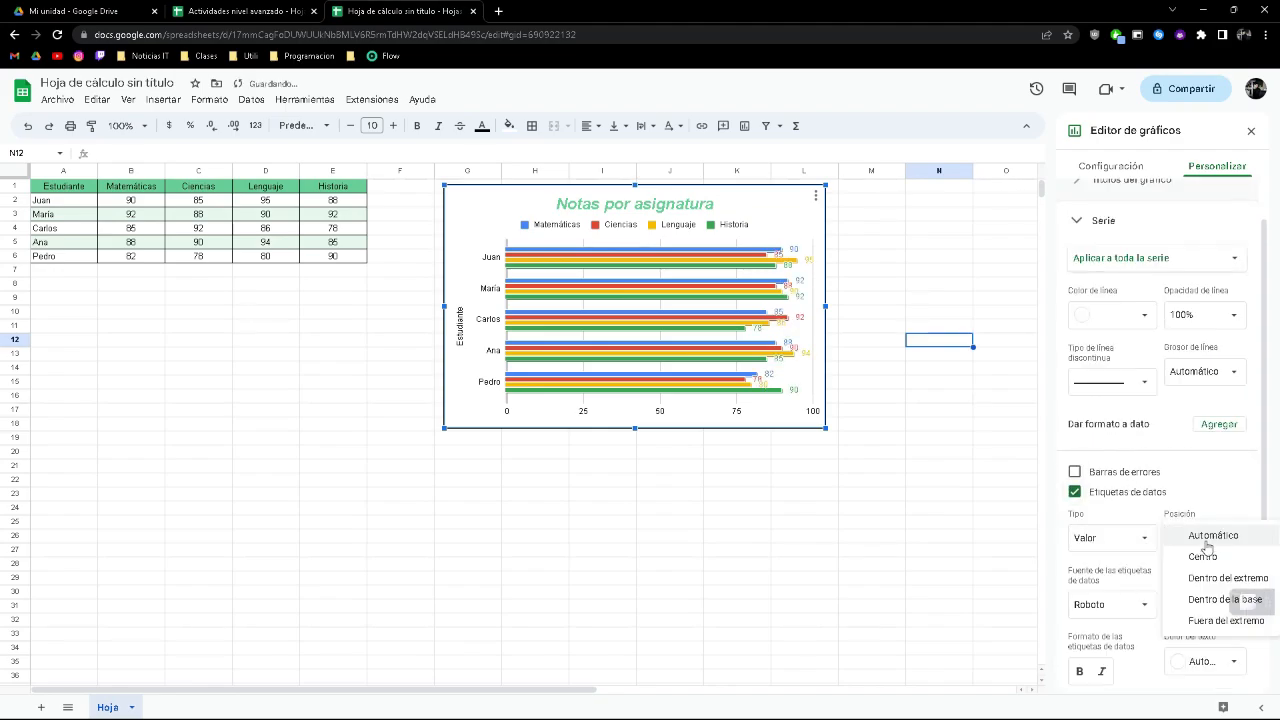
scroll(1165, 480, "down", 2)
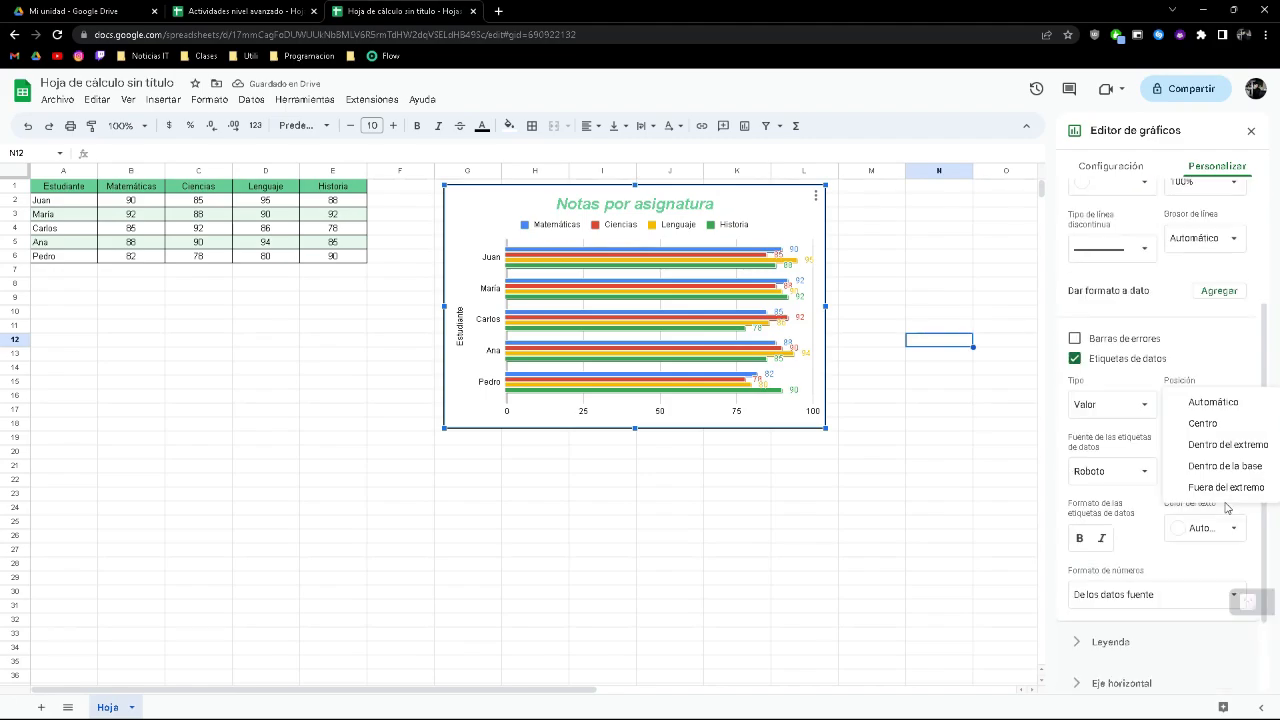
left_click(1190, 375)
left_click(1148, 360)
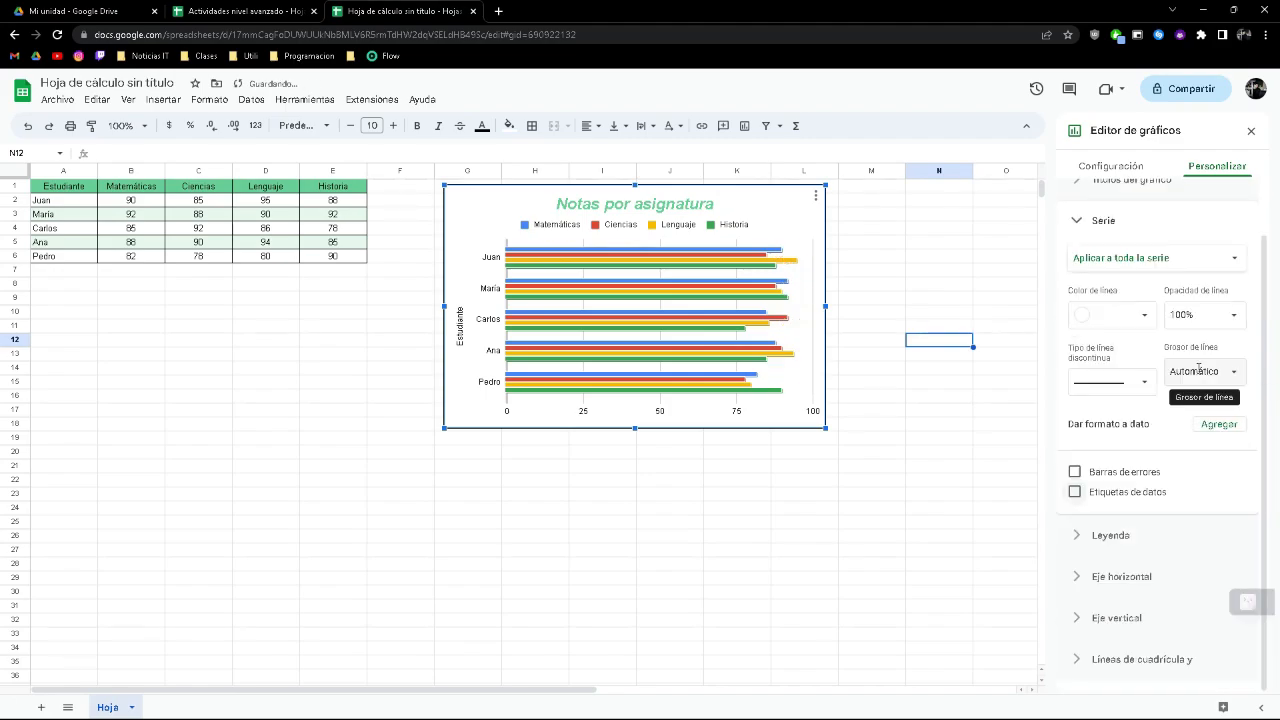
- Turn on data labels for all series, try the Centro position, and set the position to Dentro de la base
left_click(1140, 491)
scroll(1140, 491, "down", 2)
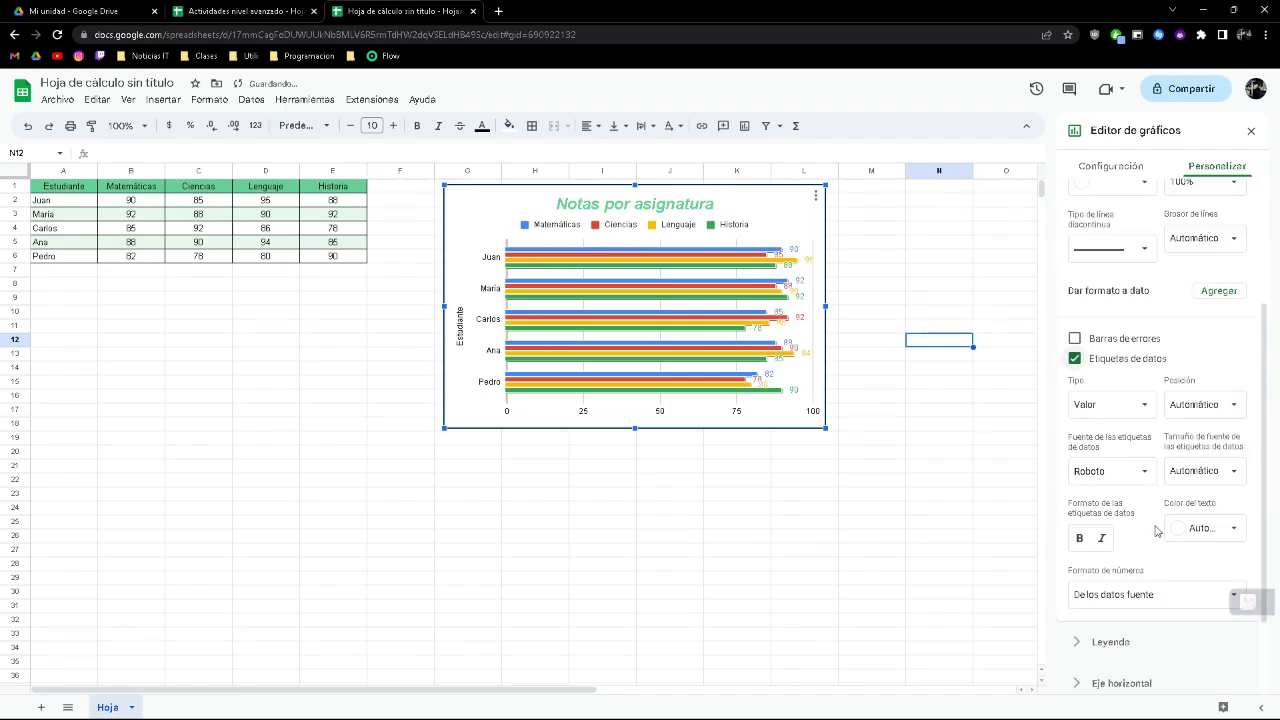
left_click(1212, 410)
left_click(1214, 424)
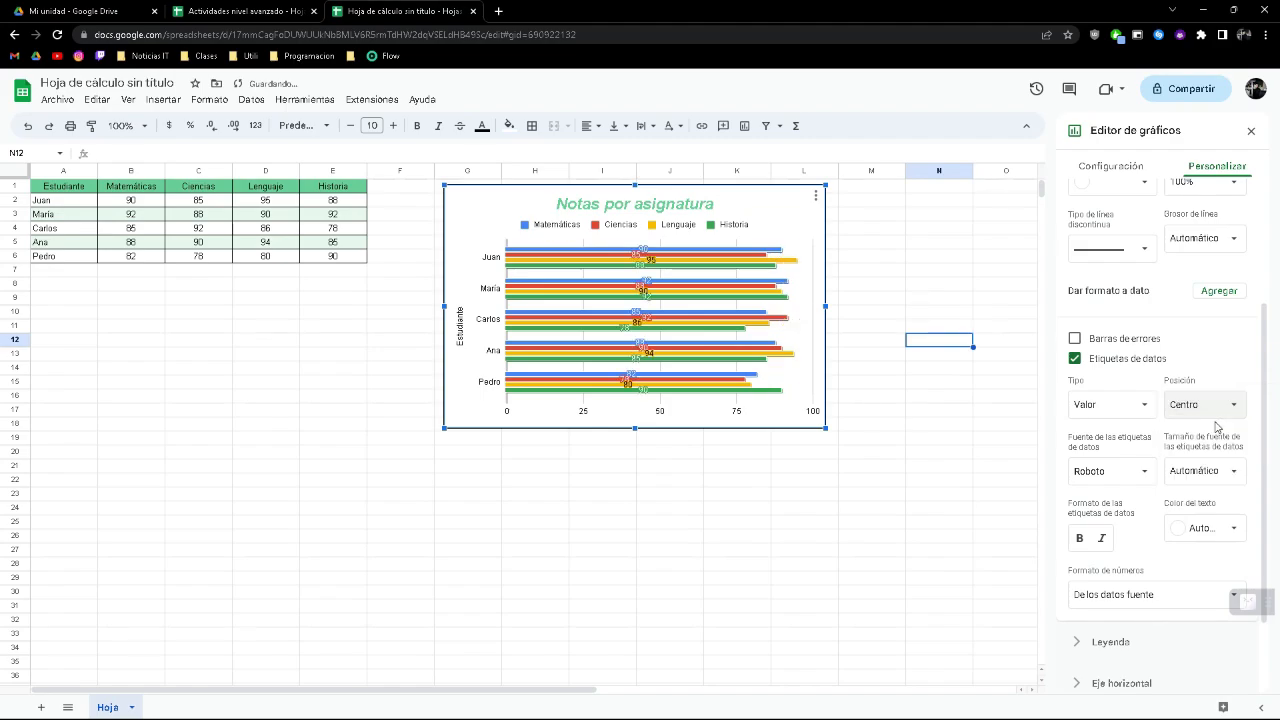
left_click(1212, 408)
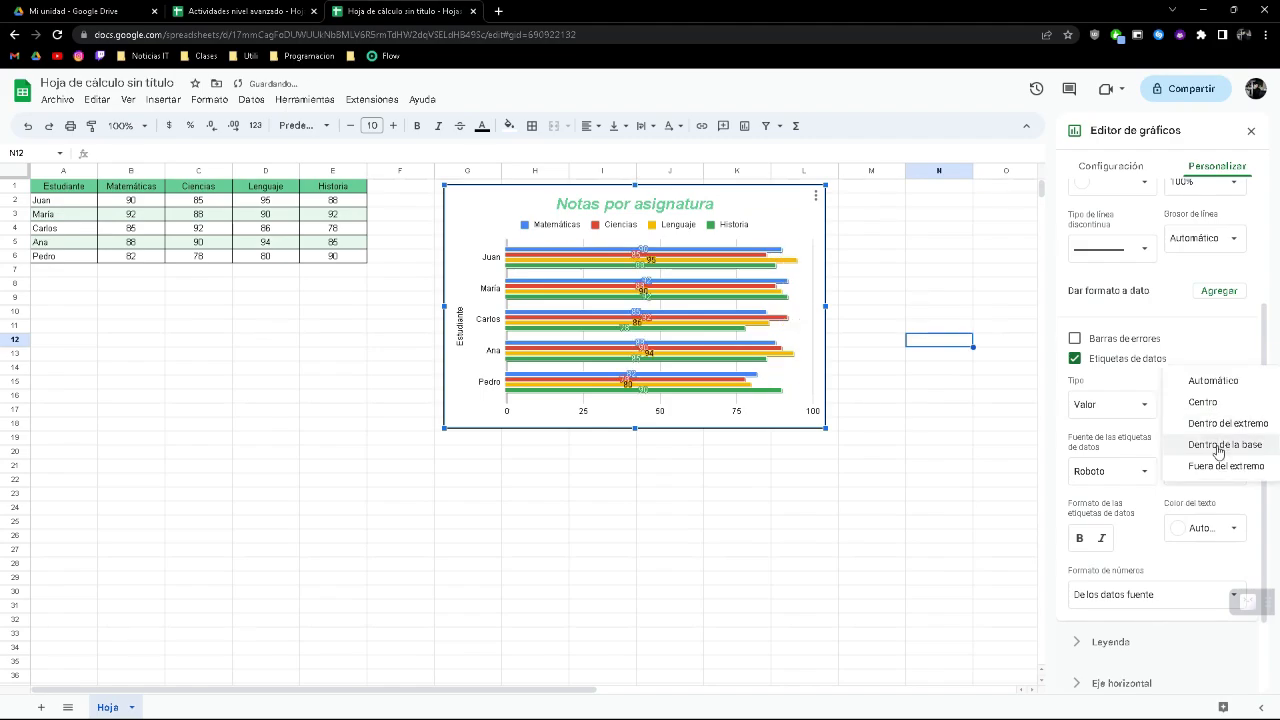
left_click(1218, 450)
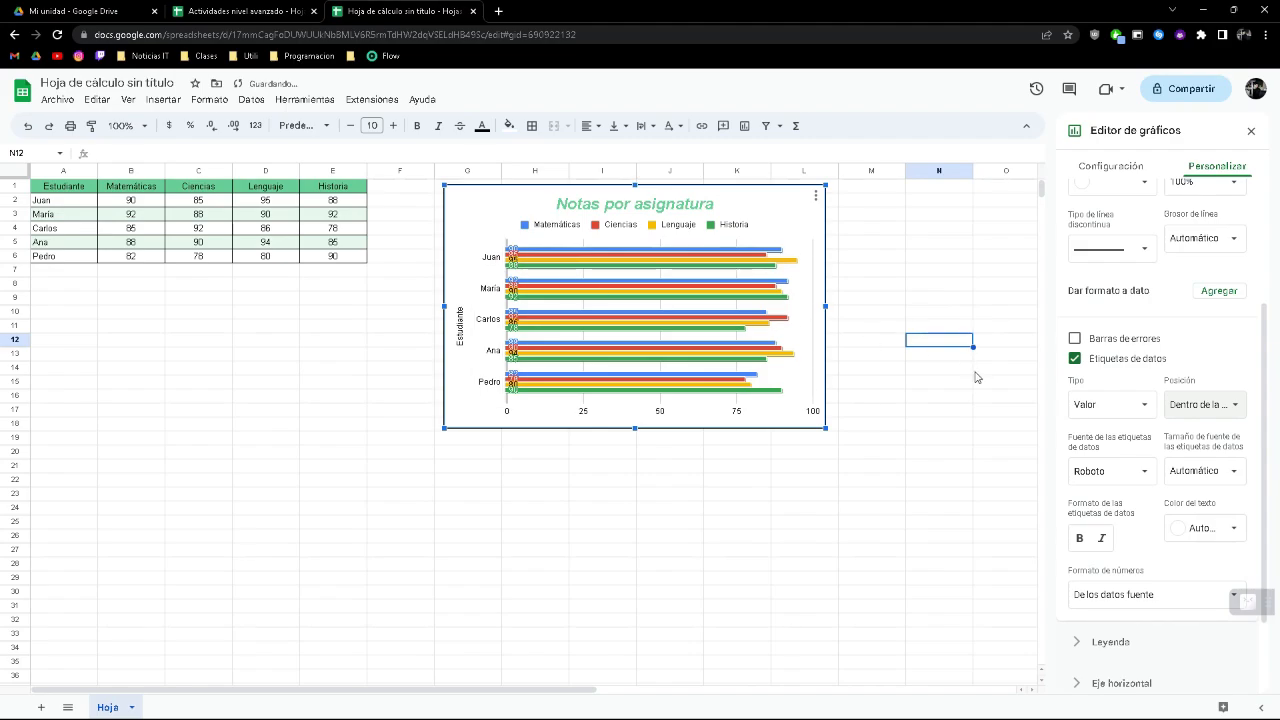
- Try the data label position Fuera del extremo on all series, and set the position to Automático
left_click(1207, 406)
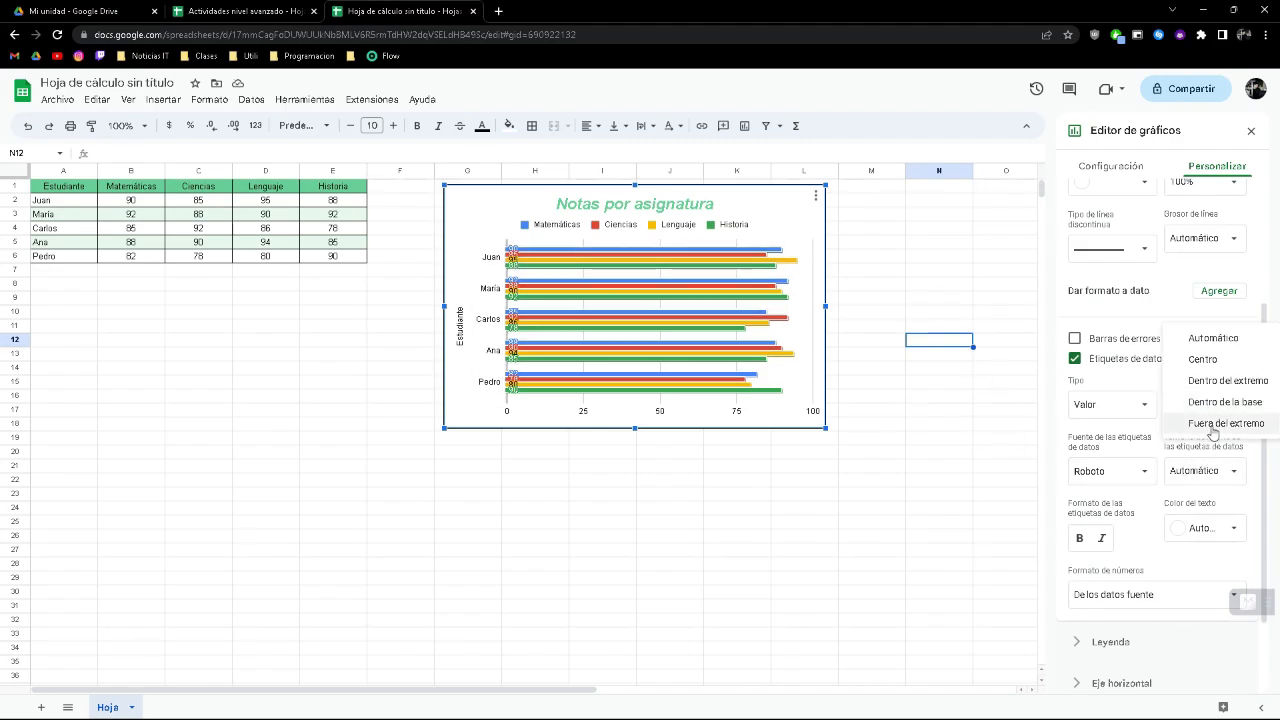
left_click(1213, 425)
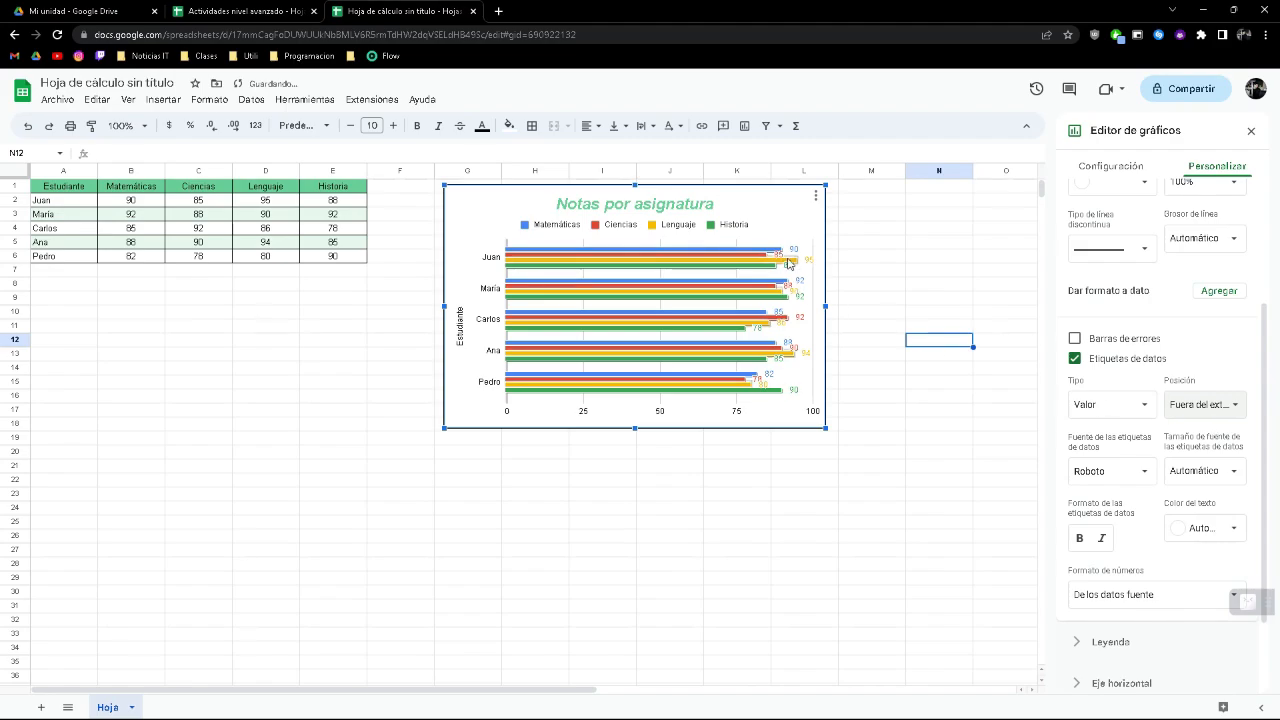
left_click(1226, 406)
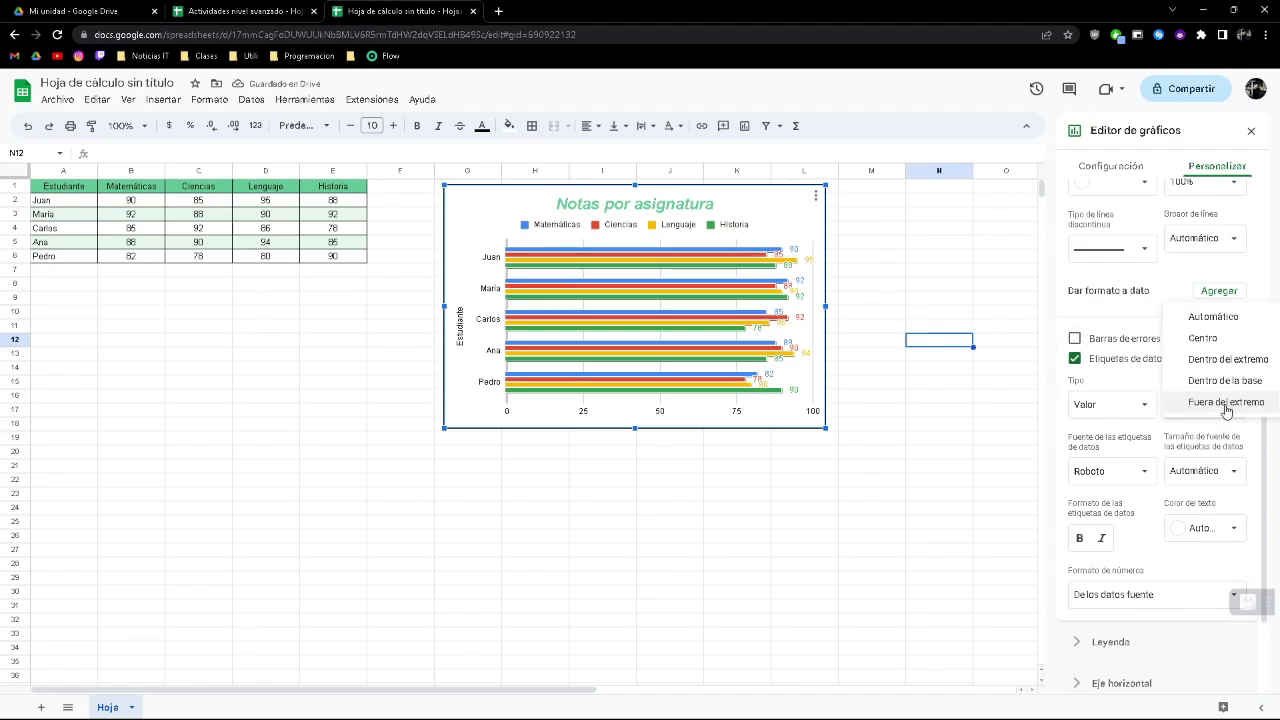
left_click(1231, 319)
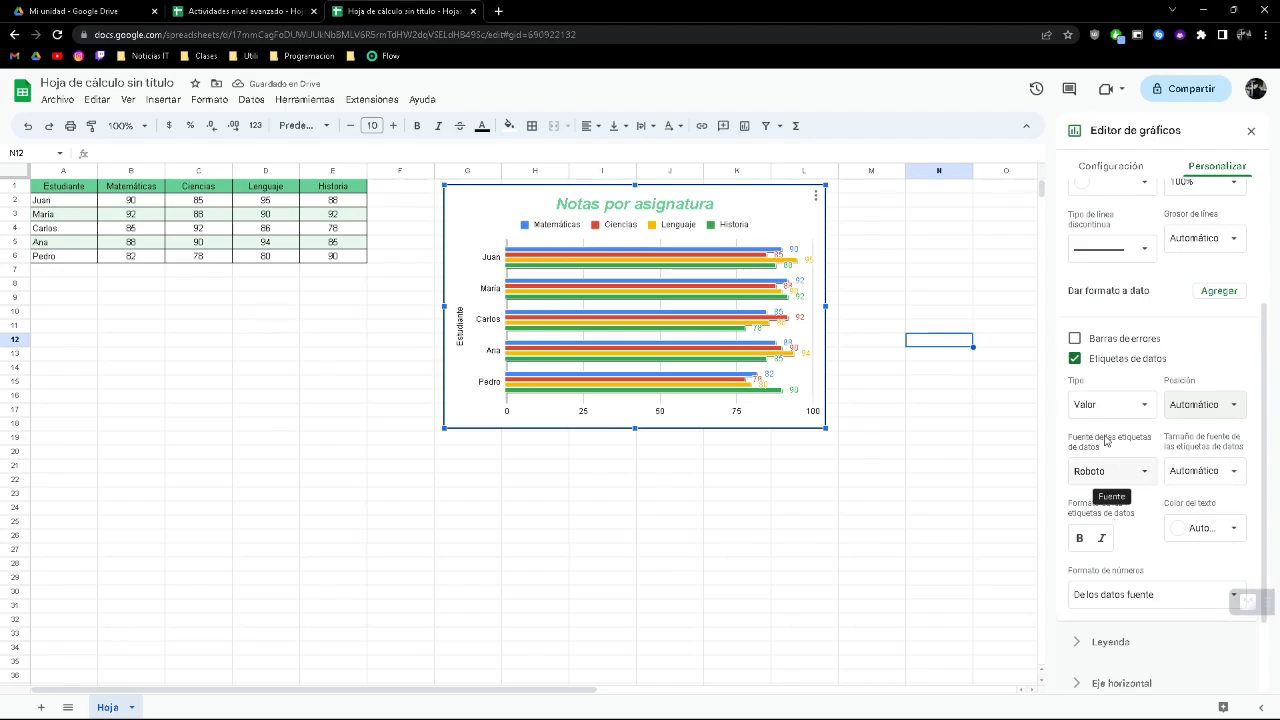
- Check the data label font options, try font sizes 20 and 18, and restore the font size to Automático
left_click(1108, 478)
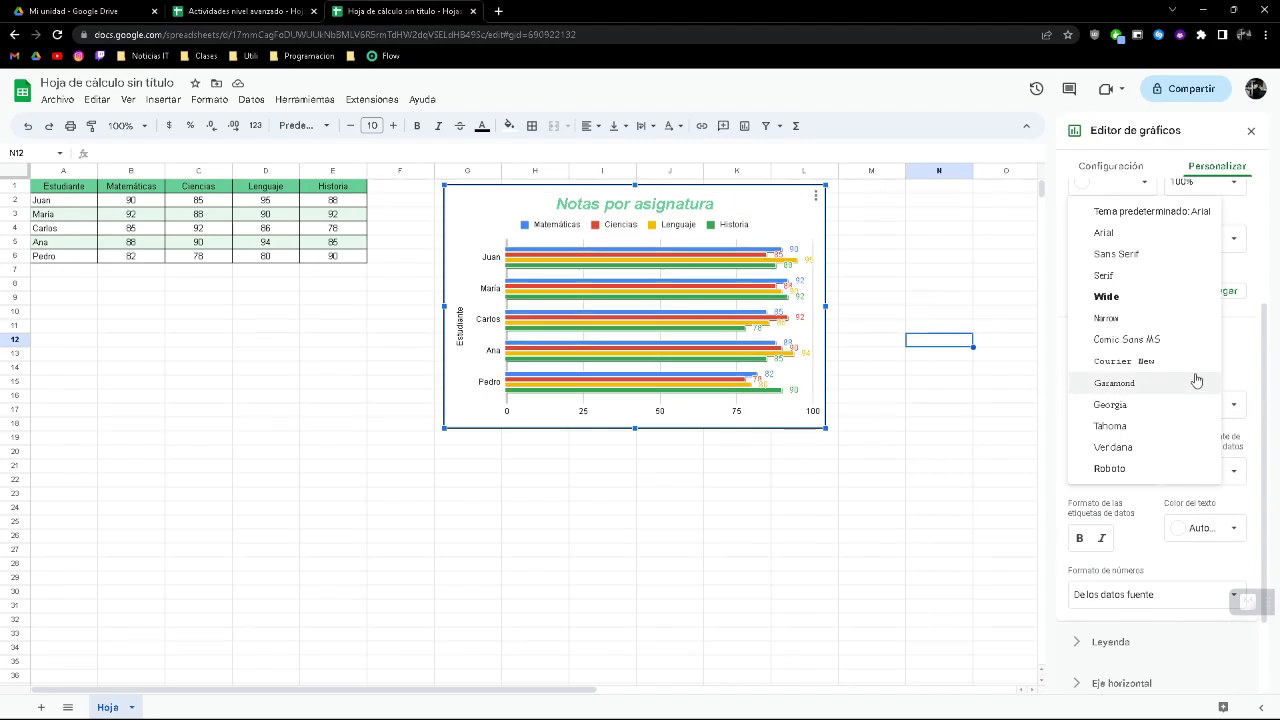
left_click(1259, 360)
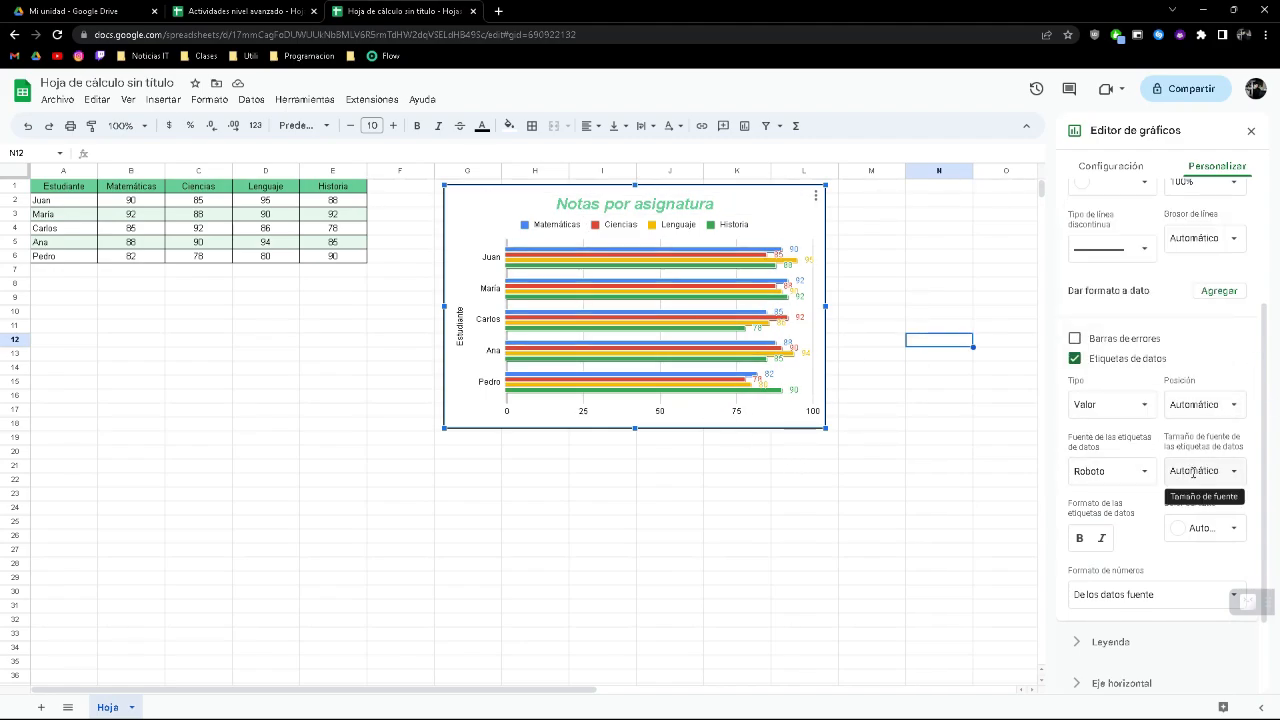
left_click(1233, 471)
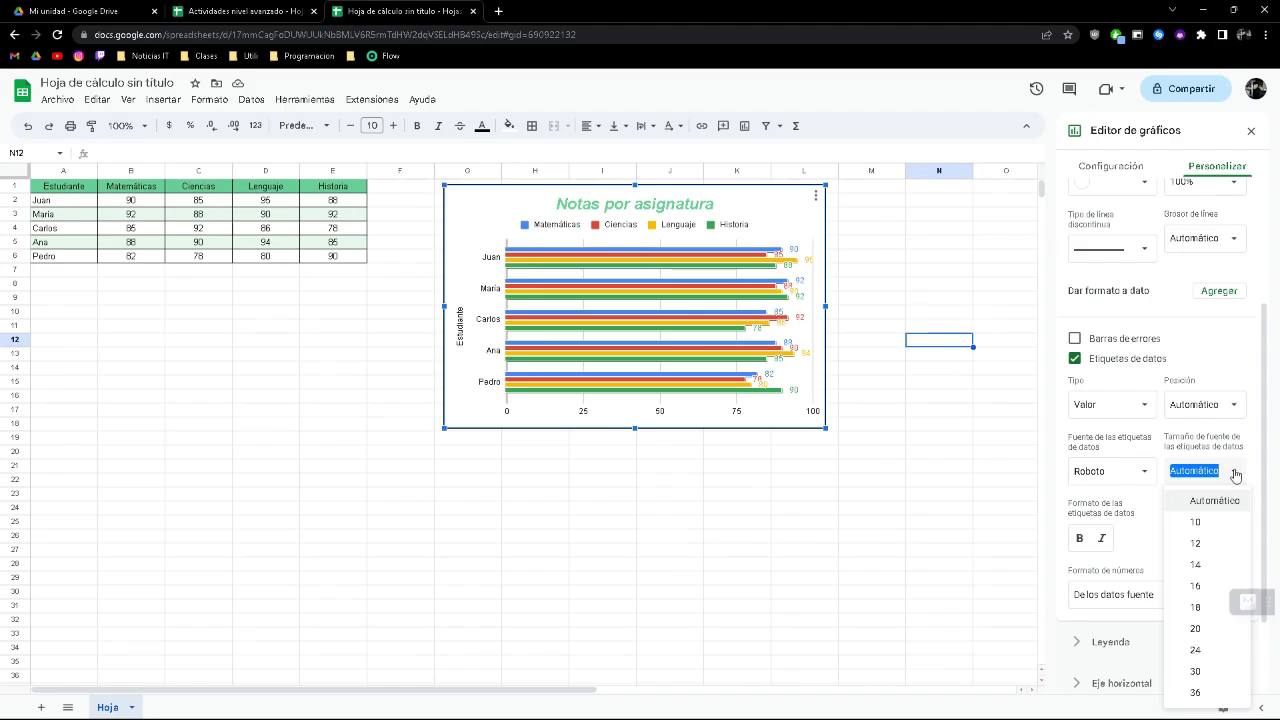
left_click(1203, 628)
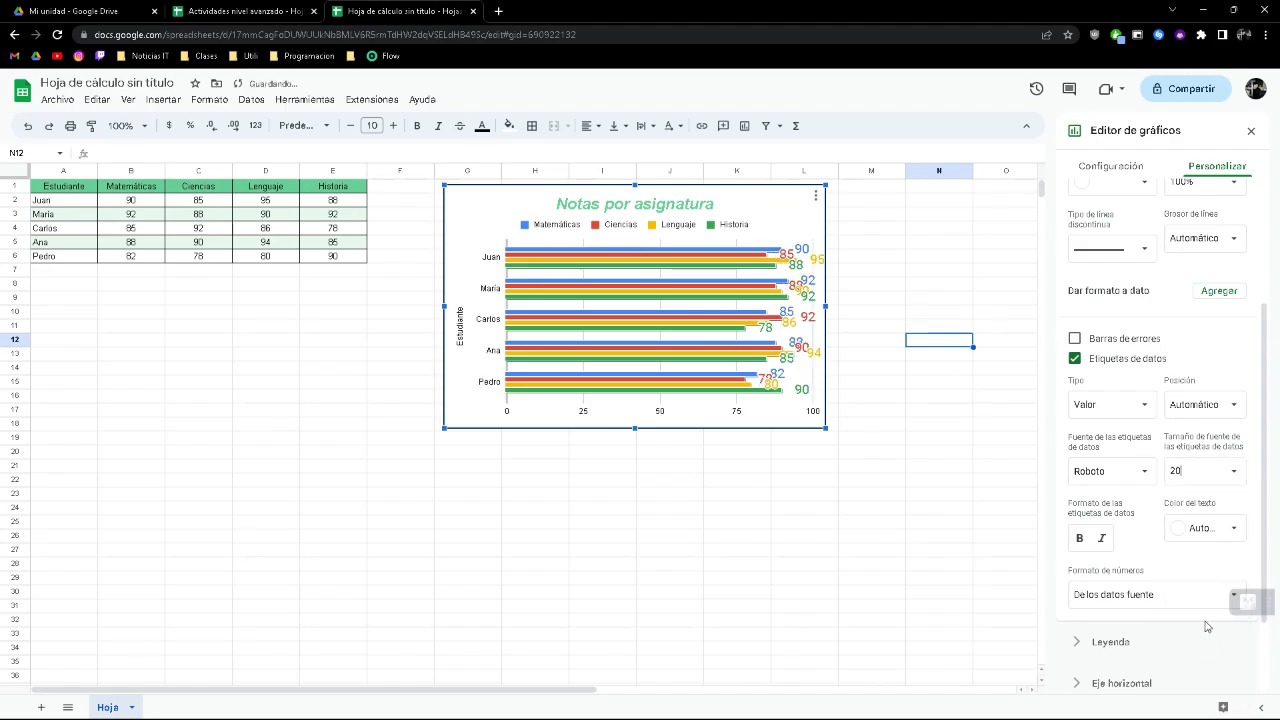
left_click(1233, 471)
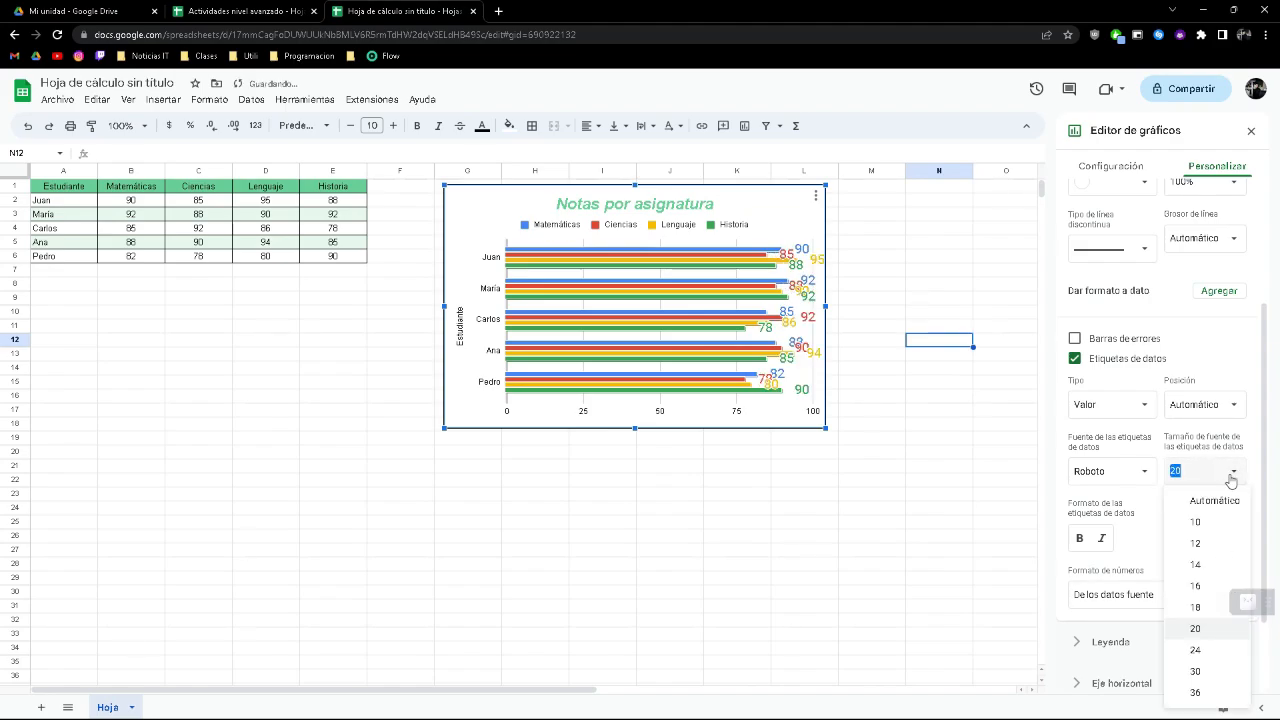
left_click(1200, 606)
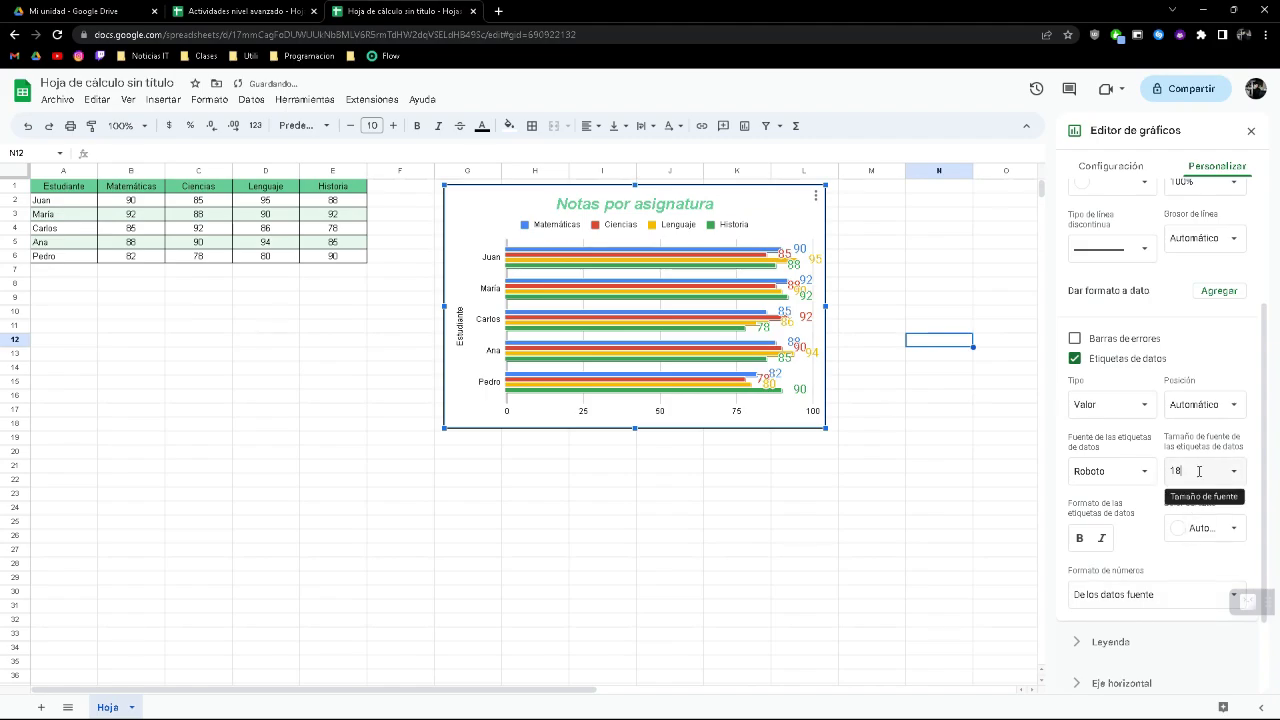
left_click(1233, 471)
left_click(1200, 503)
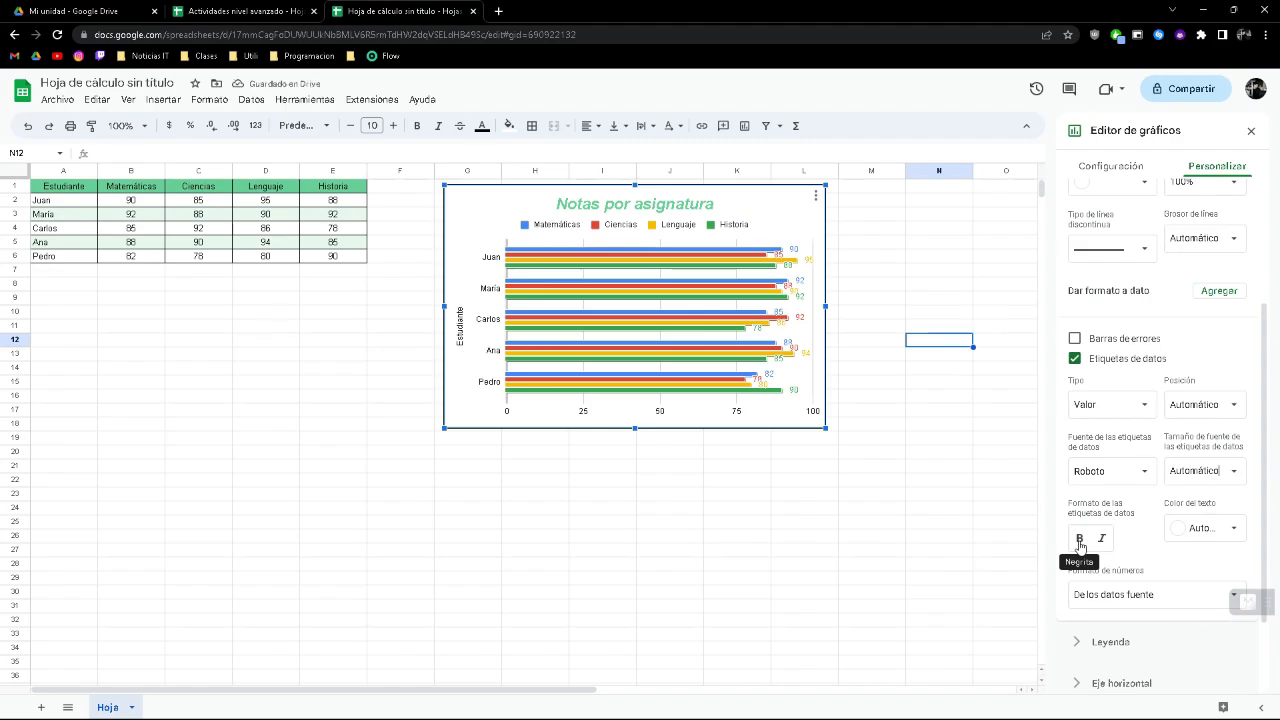
- Make the data labels of all series bold, and try italics on them before removing the italics again
left_click(1080, 541)
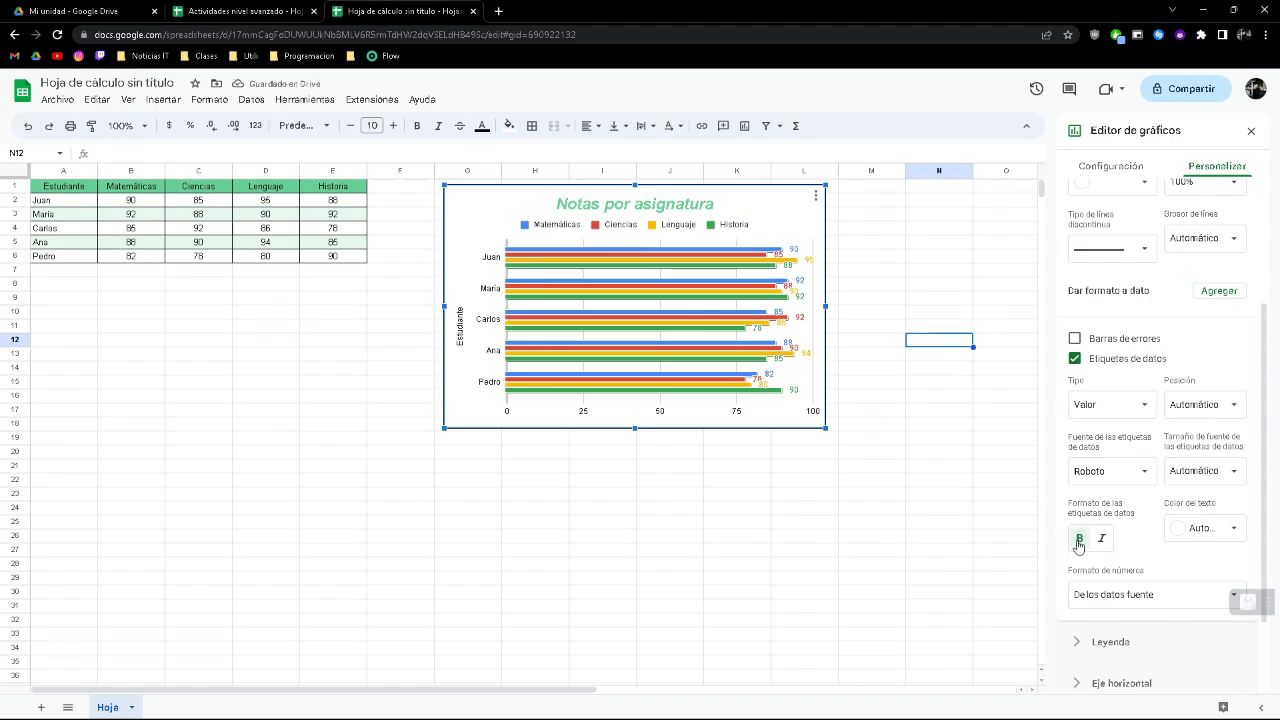
left_click(1102, 541)
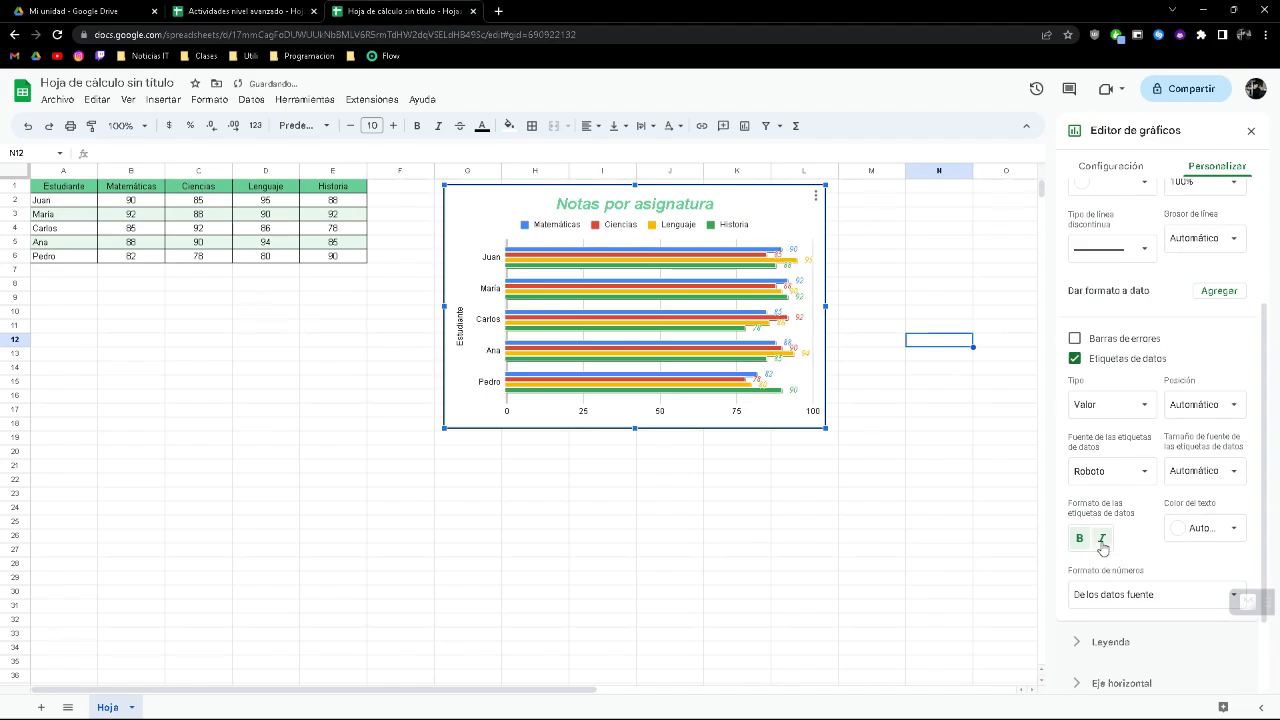
left_click(1103, 541)
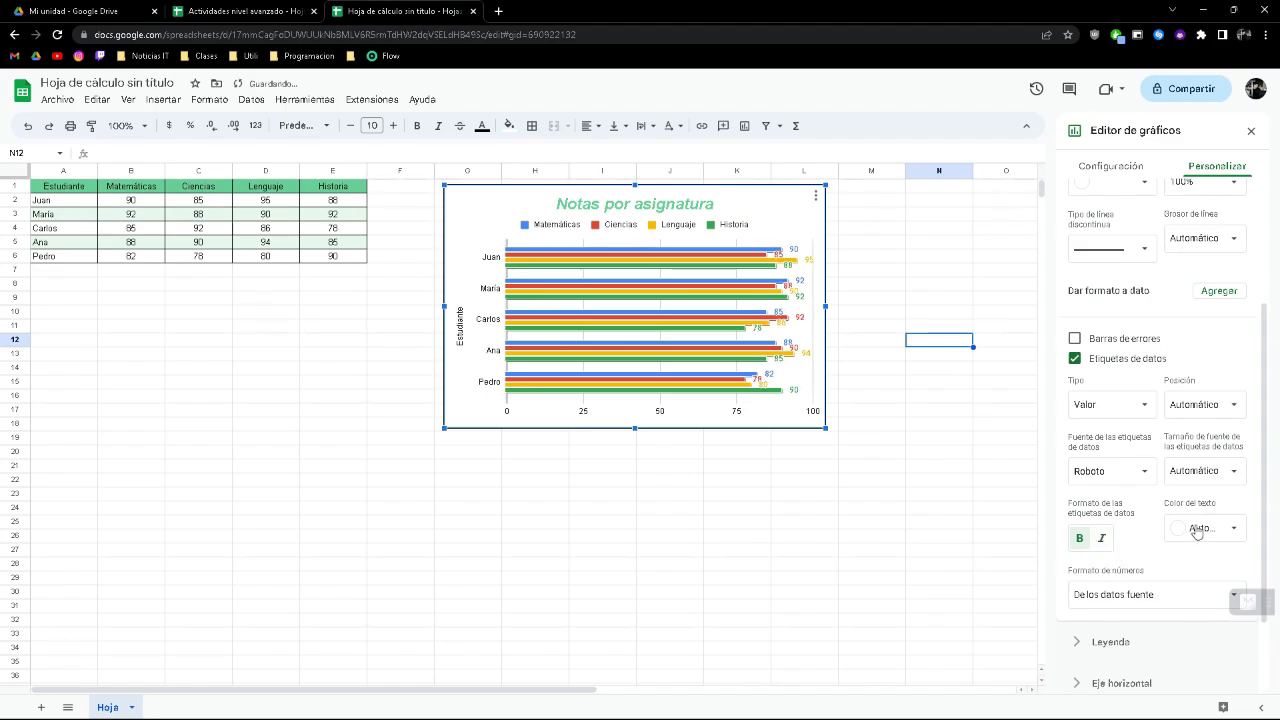
- Try black as the data label text color and restore the color to Automático
scroll(1201, 529, "down", 1)
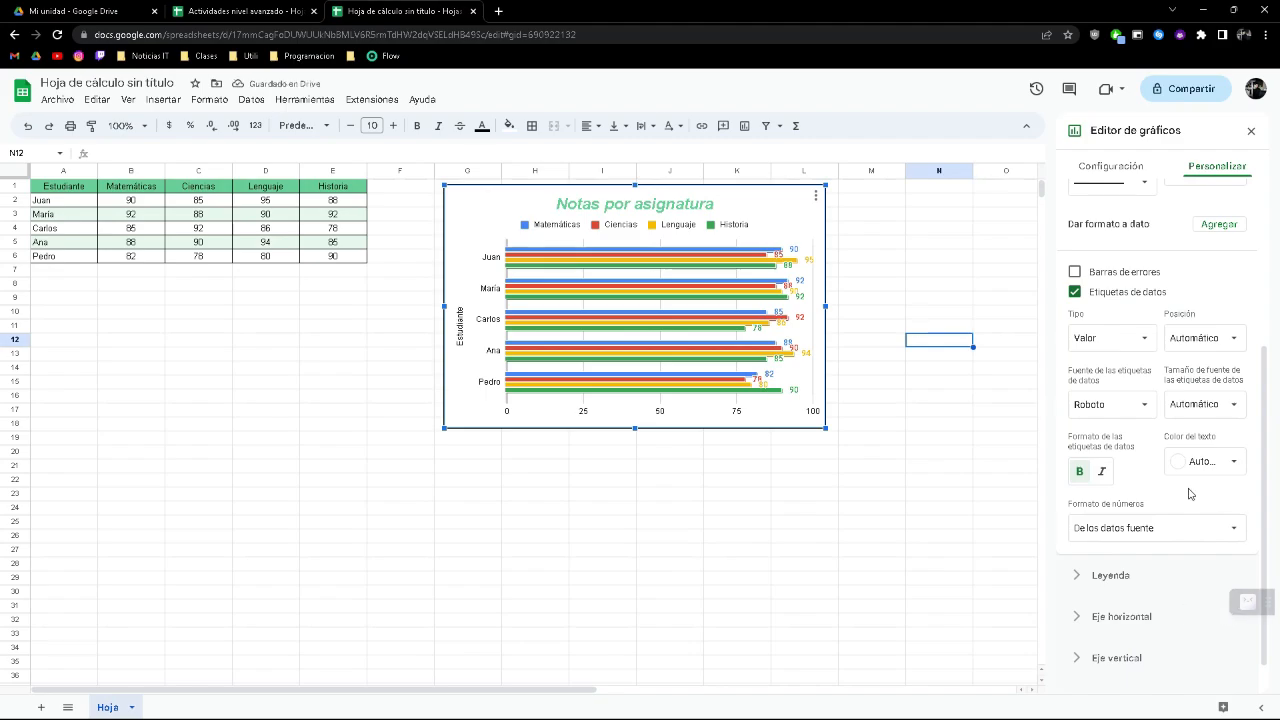
left_click(1233, 466)
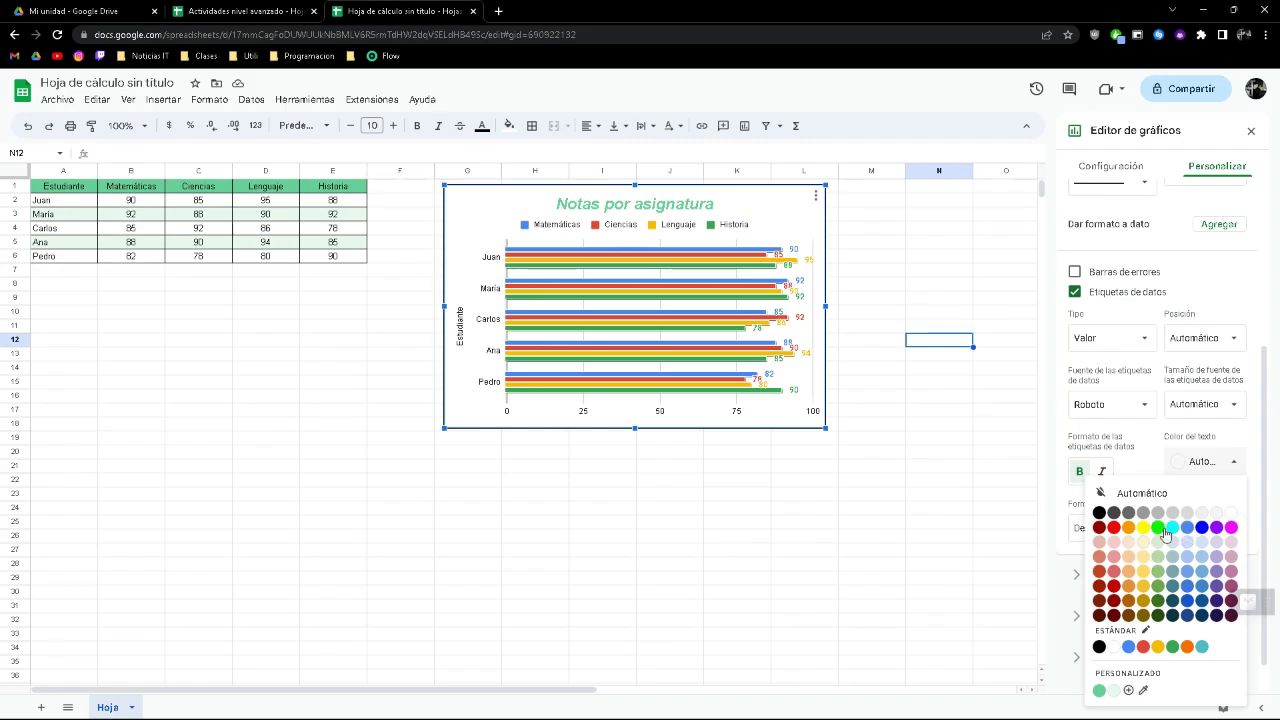
left_click(1099, 512)
left_click(1183, 461)
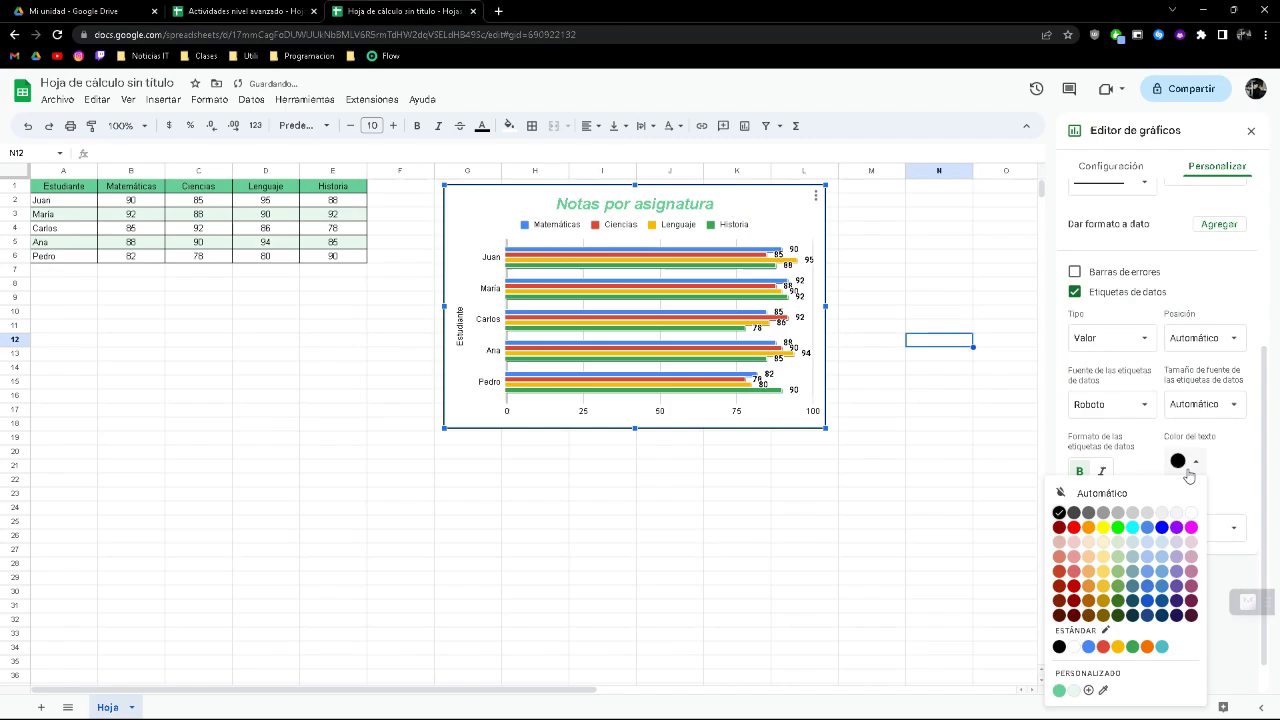
left_click(1136, 493)
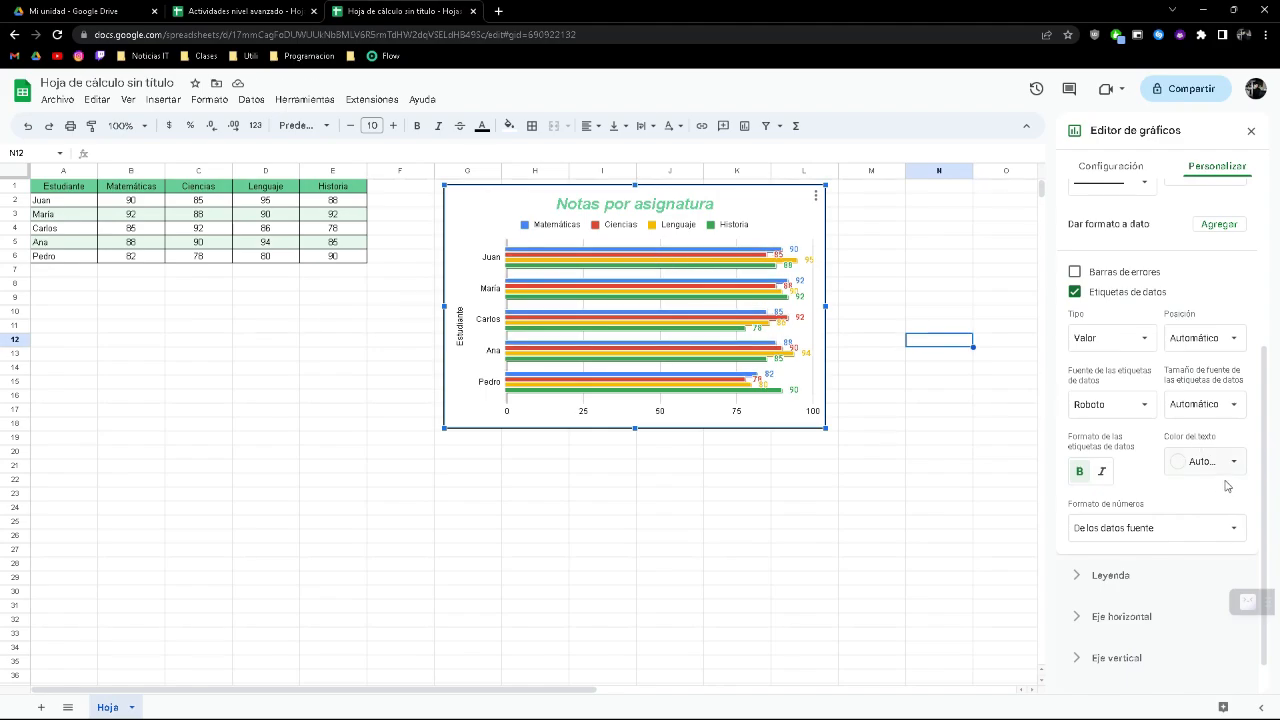
- Close the chart's series settings and open its legend settings
scroll(1217, 526, "down", 1)
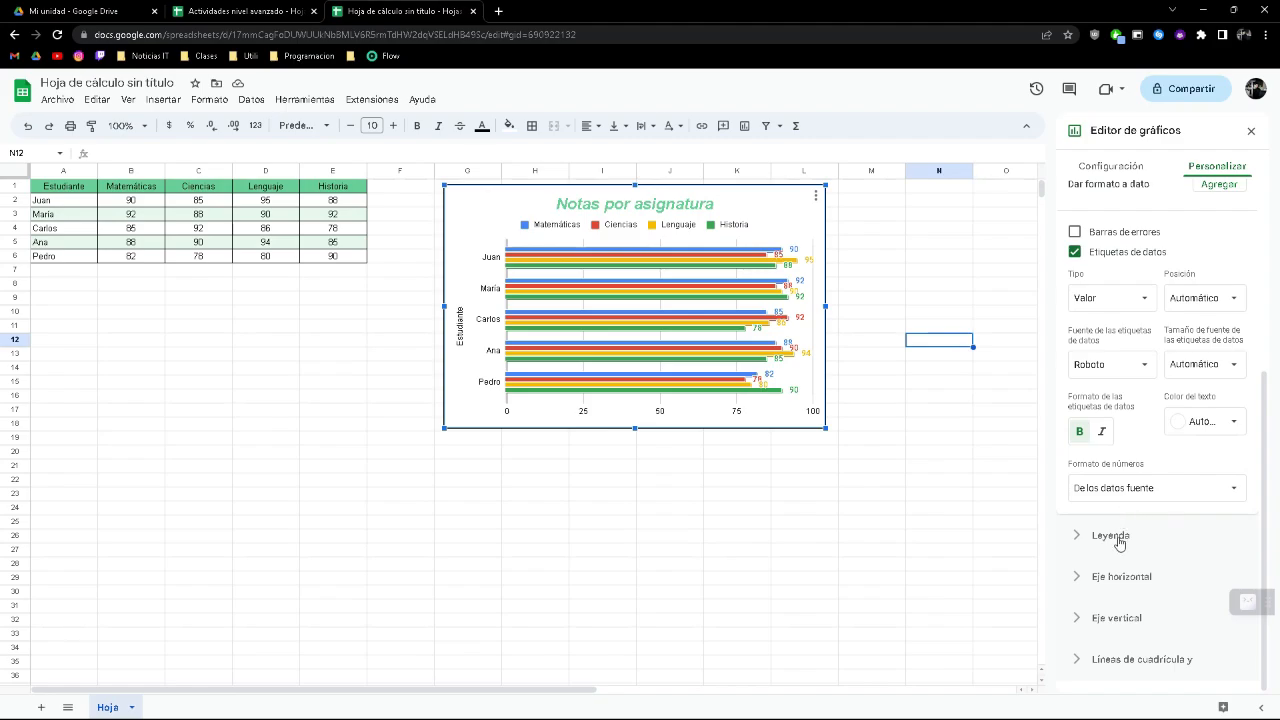
scroll(1128, 282, "up", 1)
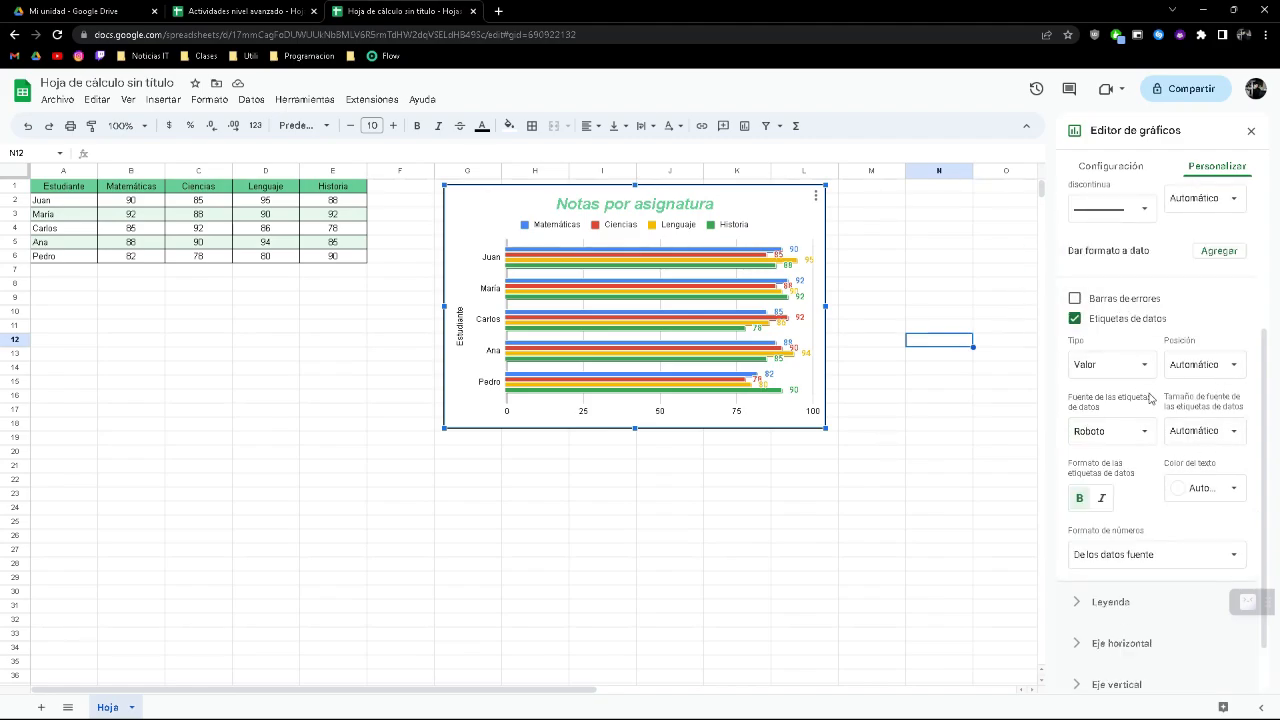
scroll(1166, 457, "up", 3)
scroll(1171, 461, "down", 3)
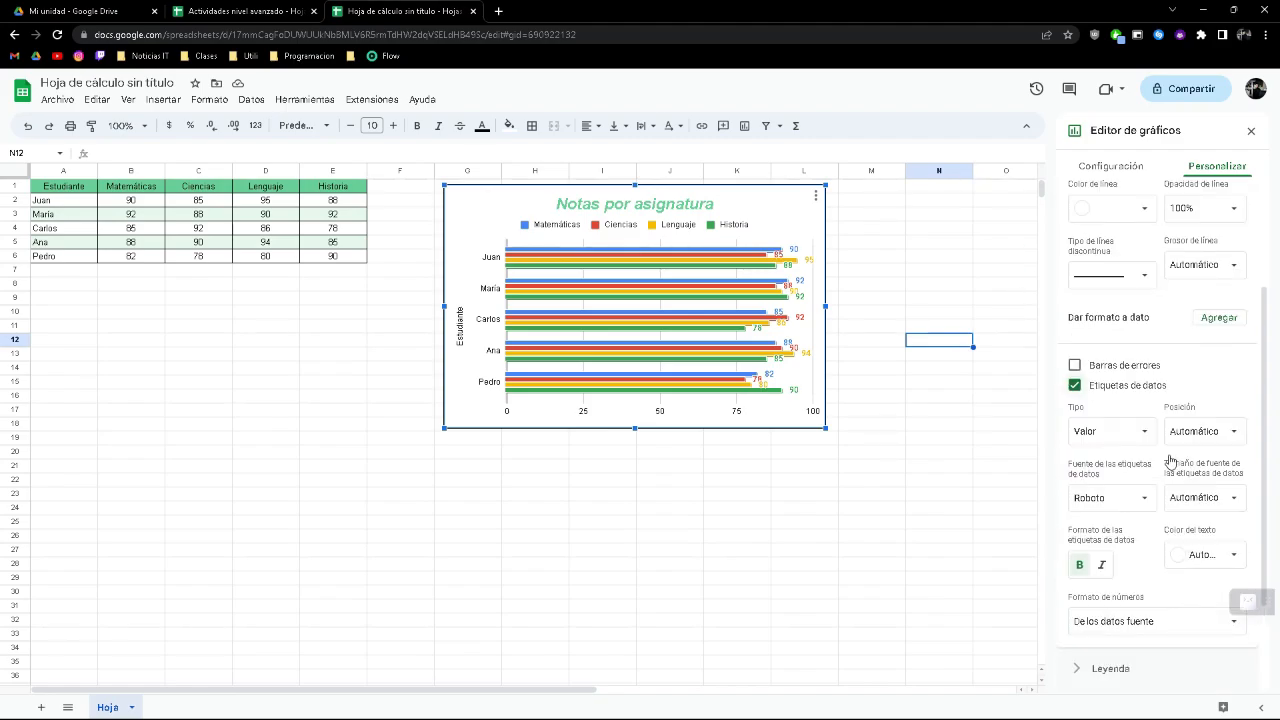
scroll(1171, 461, "up", 3)
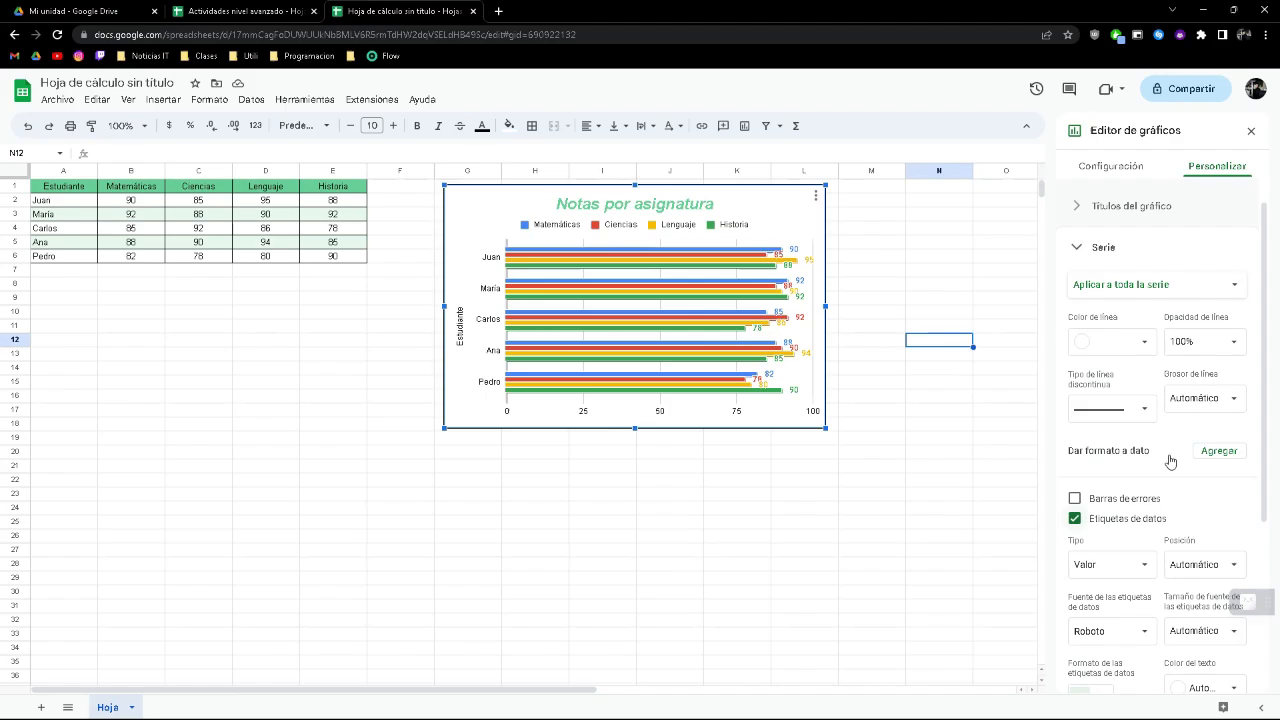
left_click(1091, 248)
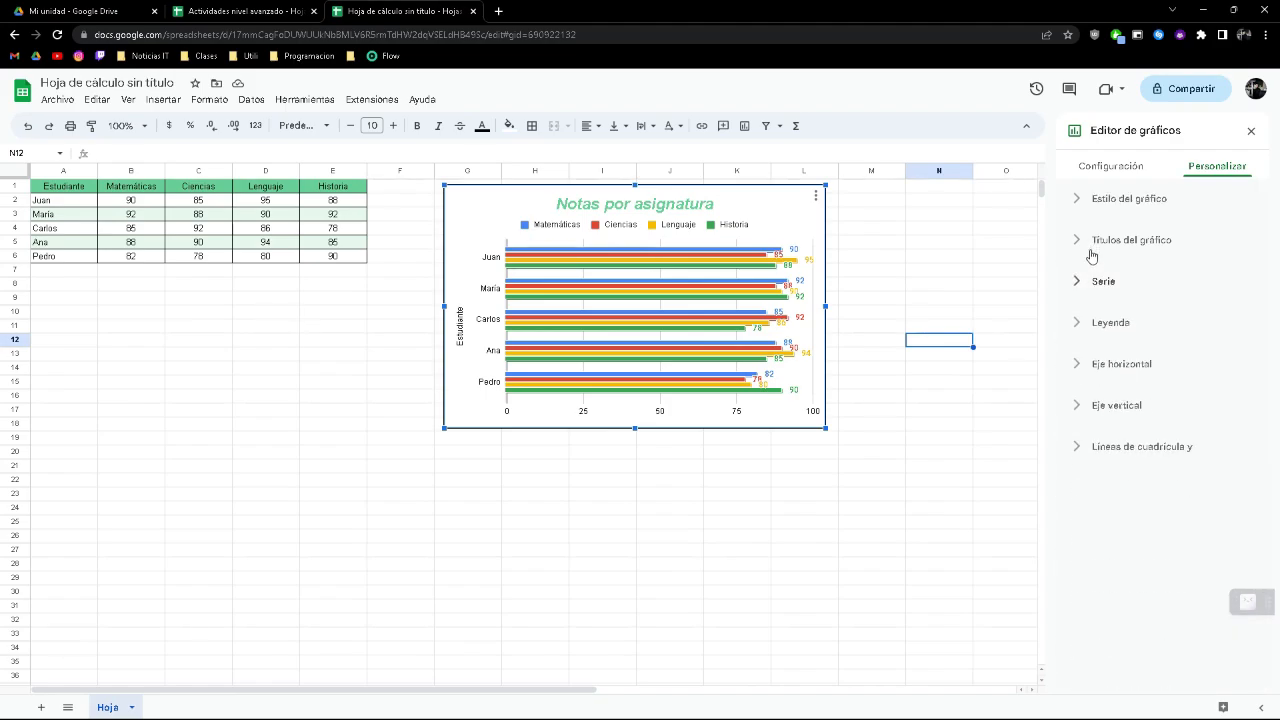
left_click(1110, 330)
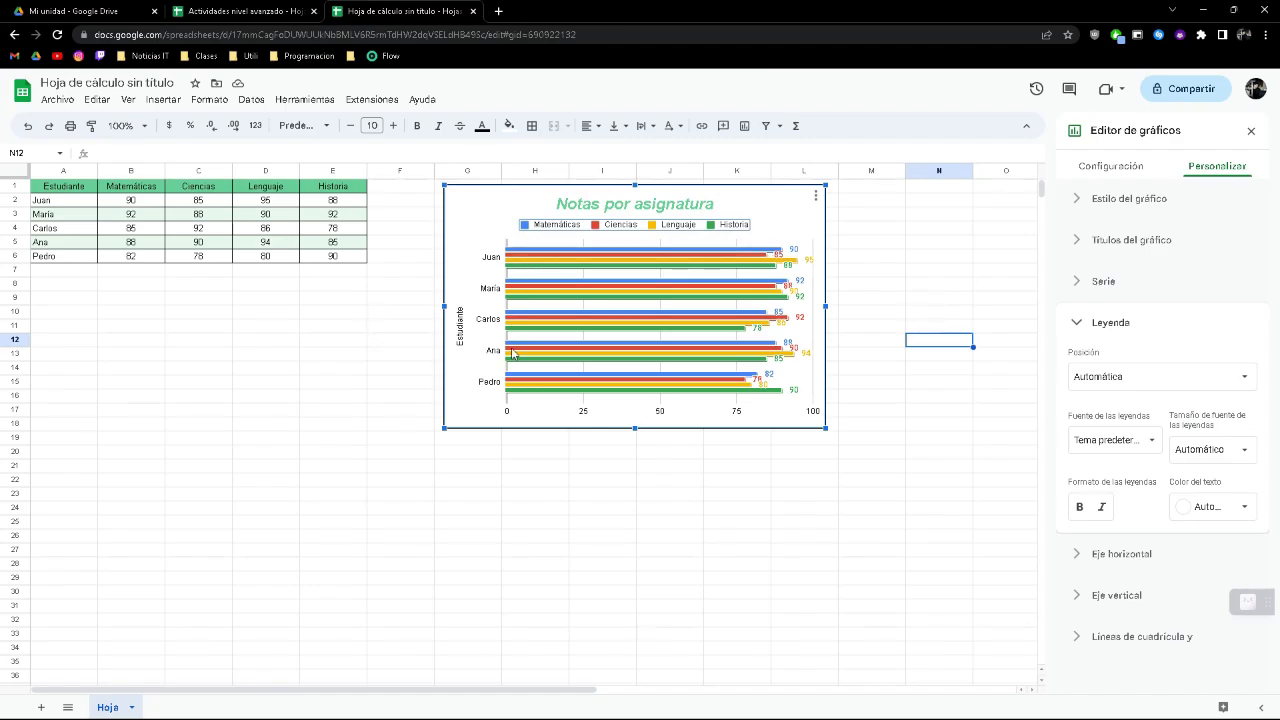
- Try the legend positions Abajo, Derecha, Arriba and Interior on the chart
left_click(1202, 377)
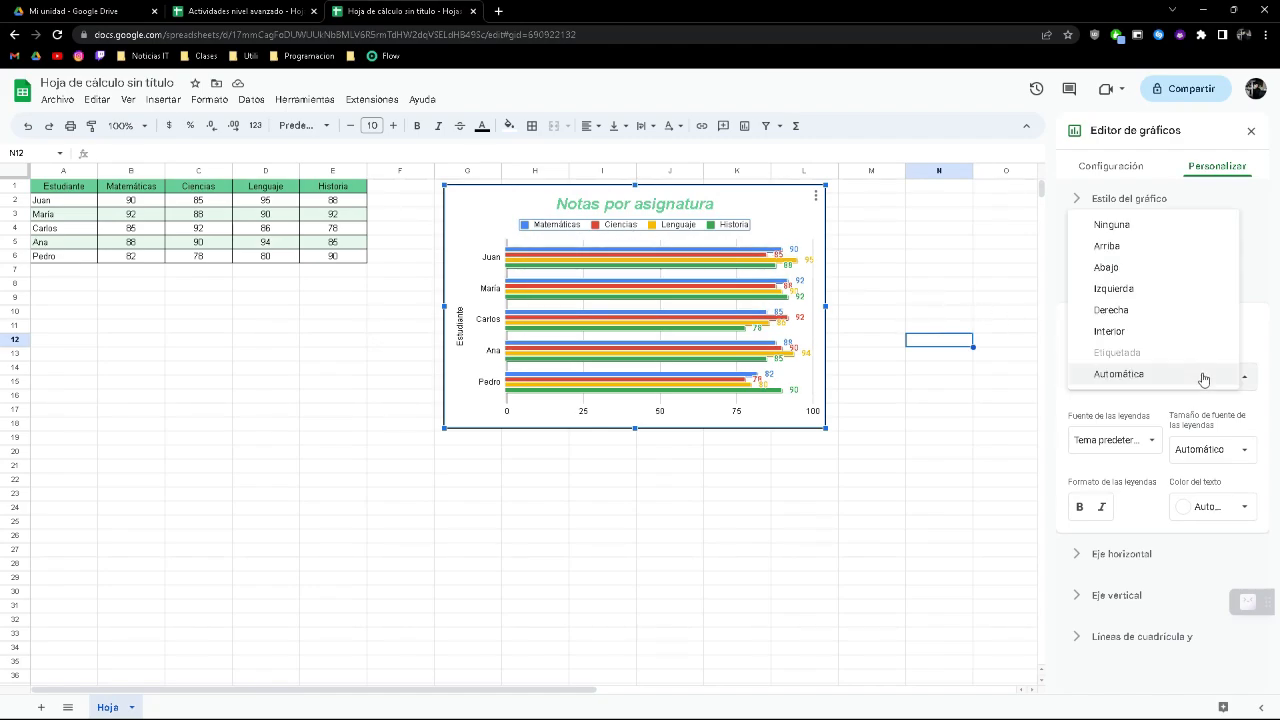
left_click(1174, 266)
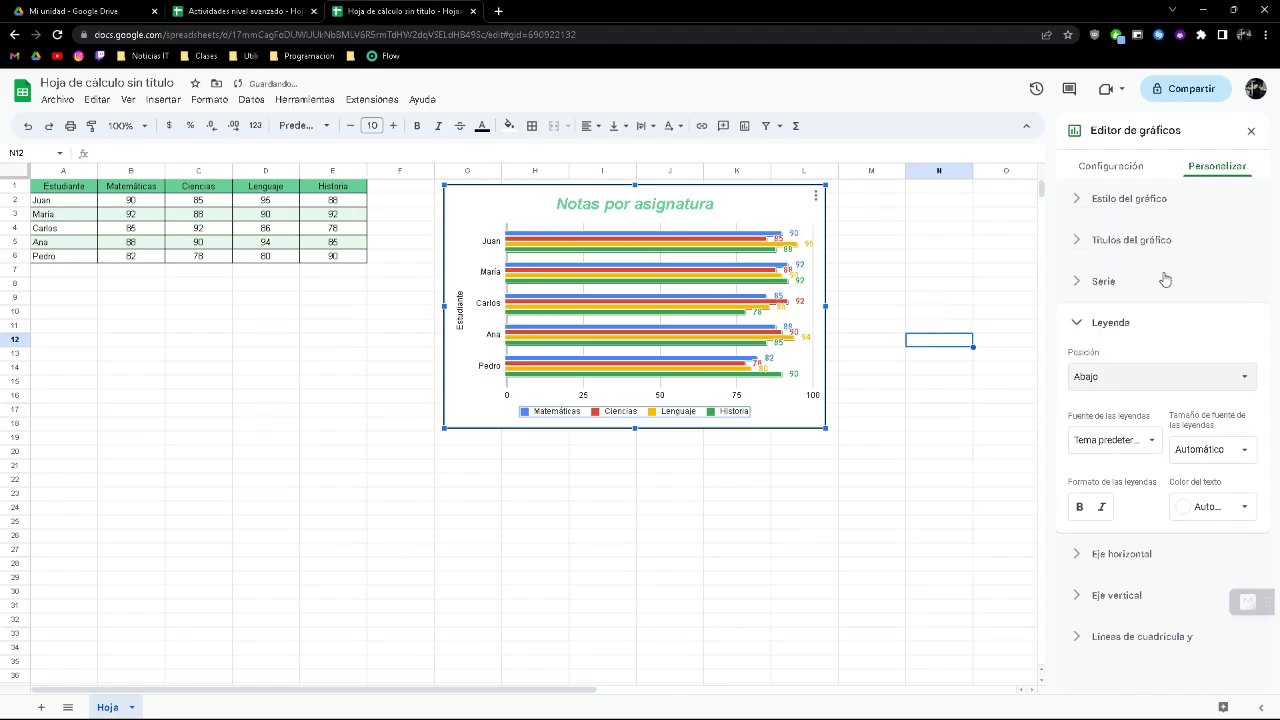
left_click(1166, 376)
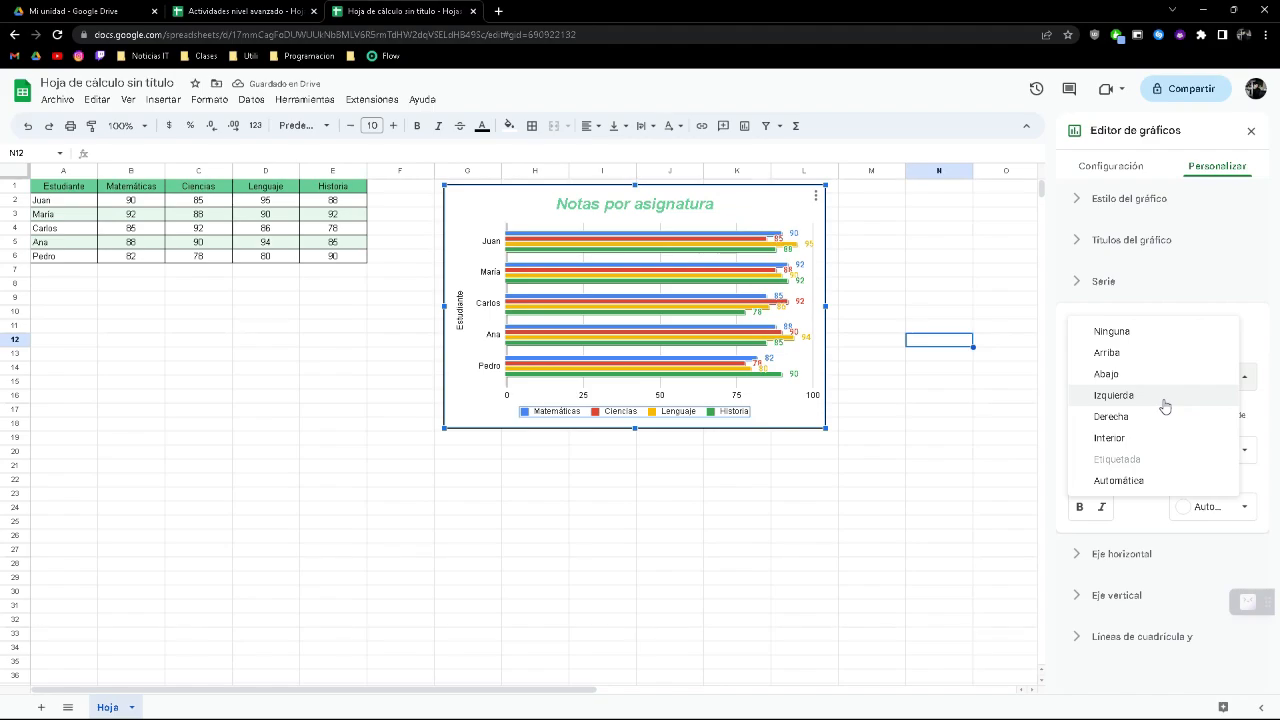
left_click(1165, 405)
left_click(1157, 395)
left_click(1158, 396)
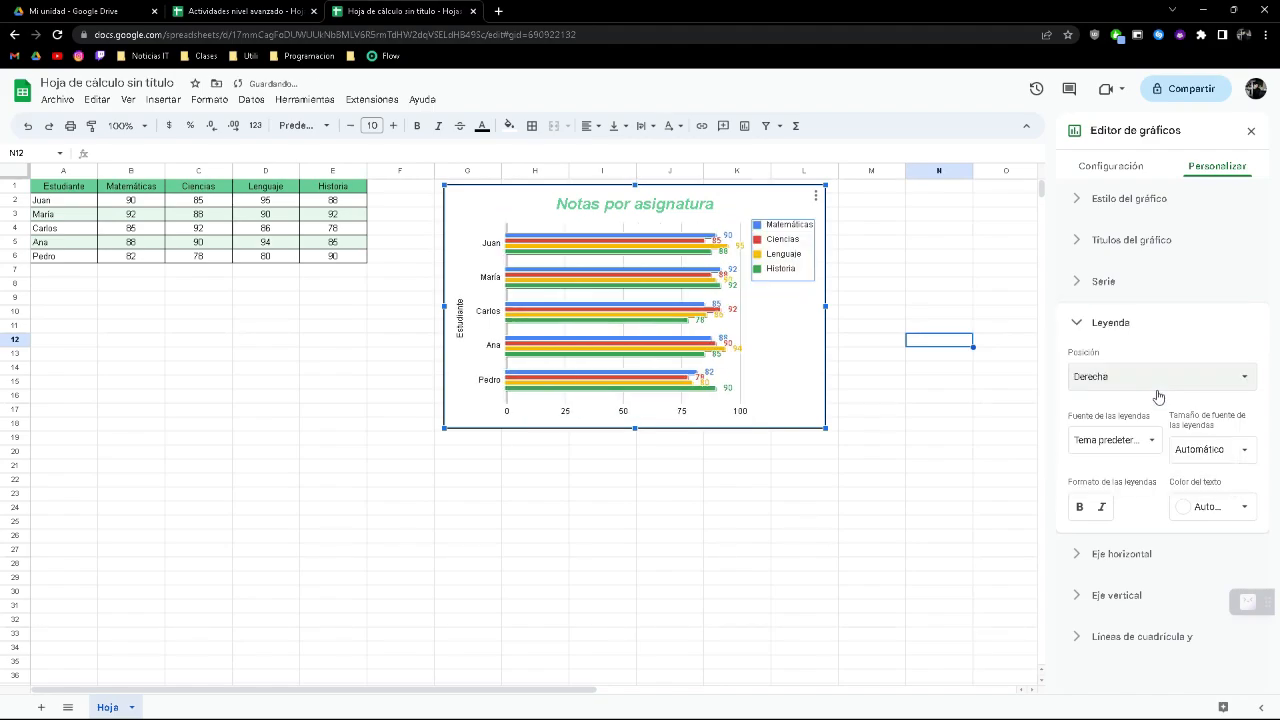
left_click(1157, 396)
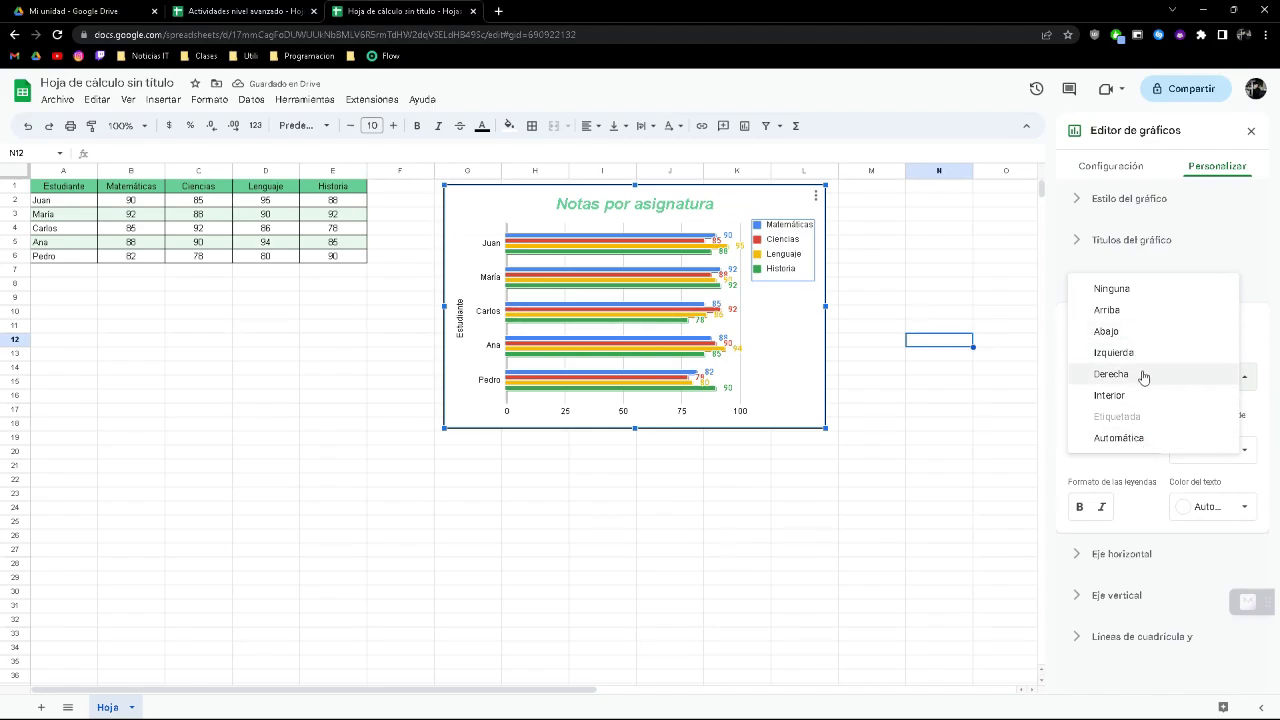
left_click(1139, 320)
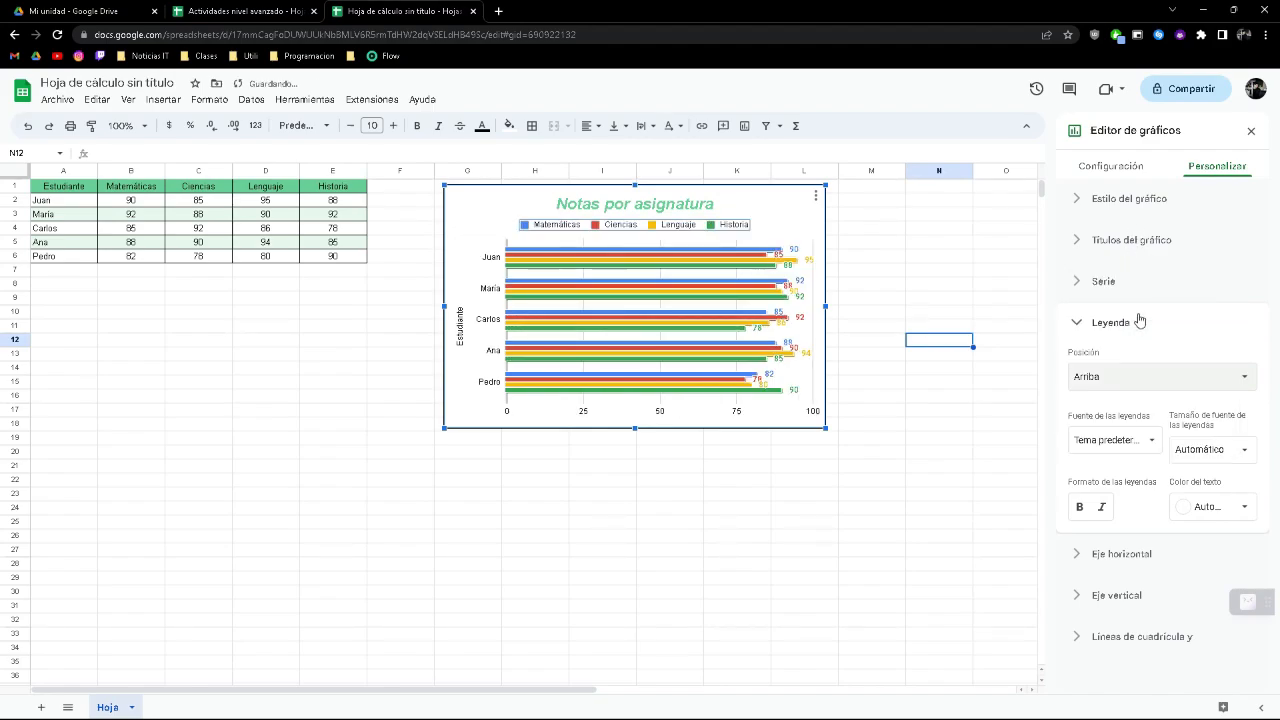
left_click(1146, 378)
left_click(1141, 460)
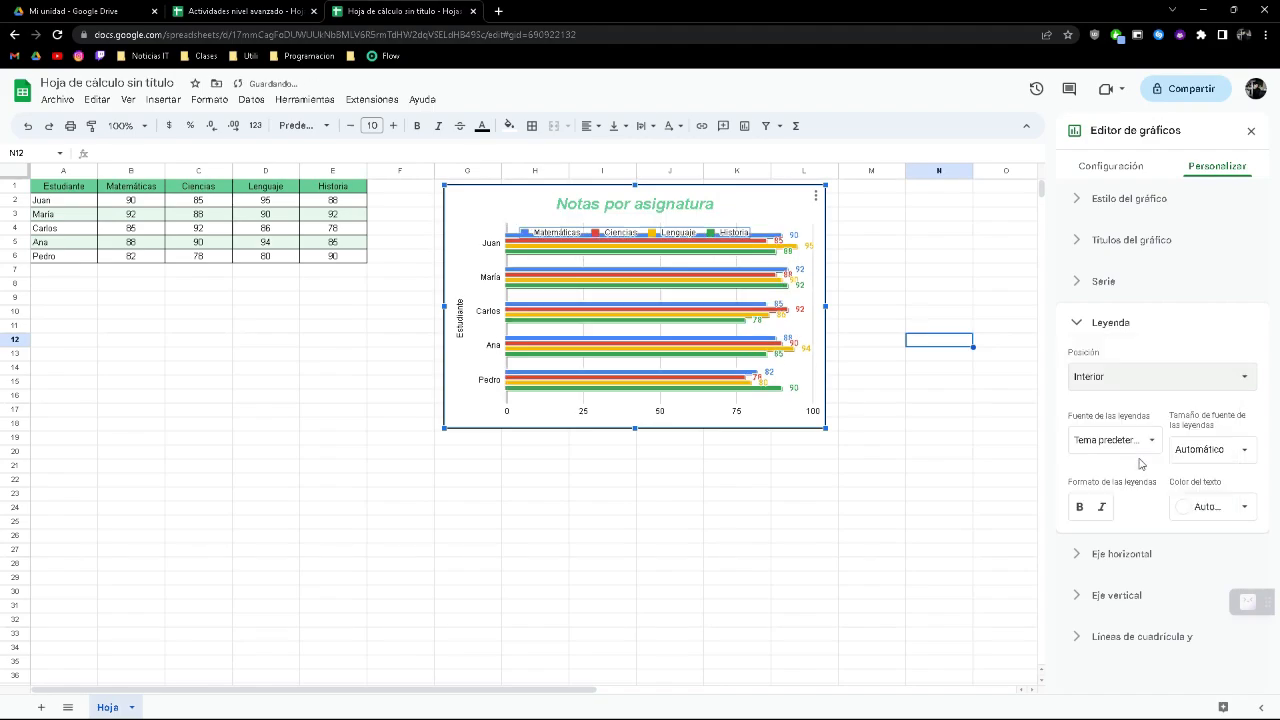
- Try the legend position Abajo once more, and set the chart's legend position to Arriba
left_click(1130, 381)
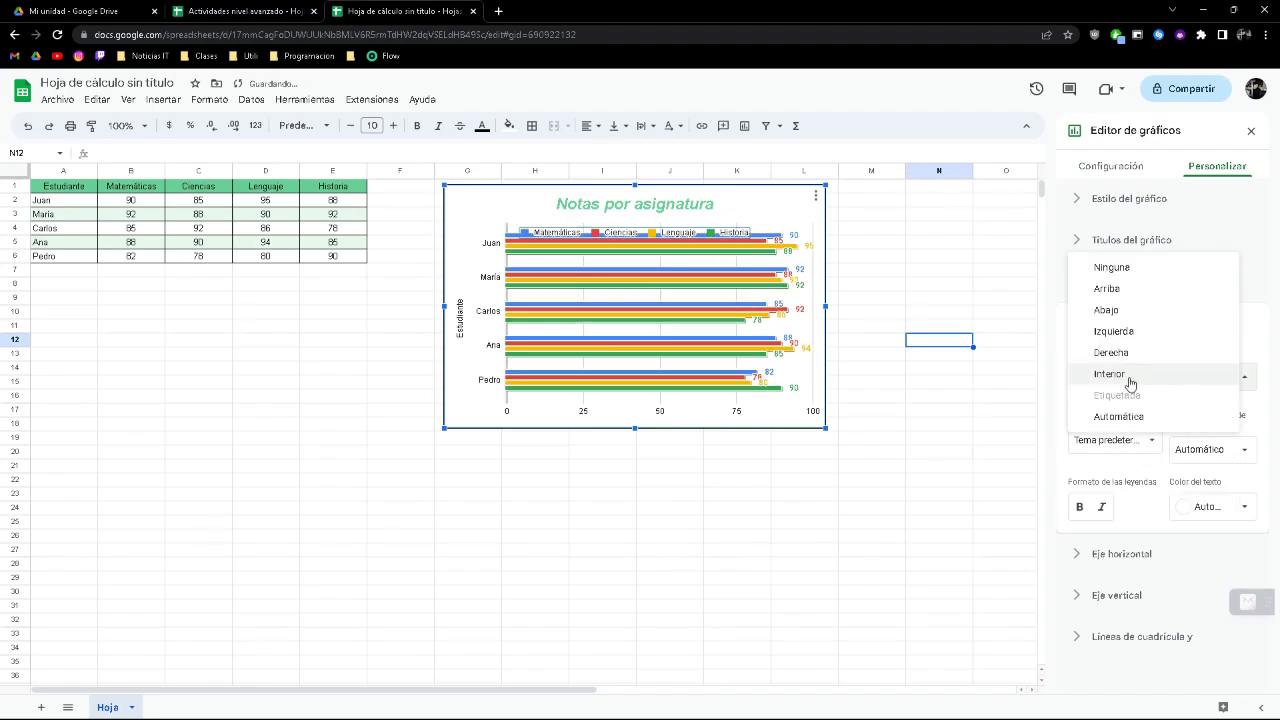
left_click(1129, 310)
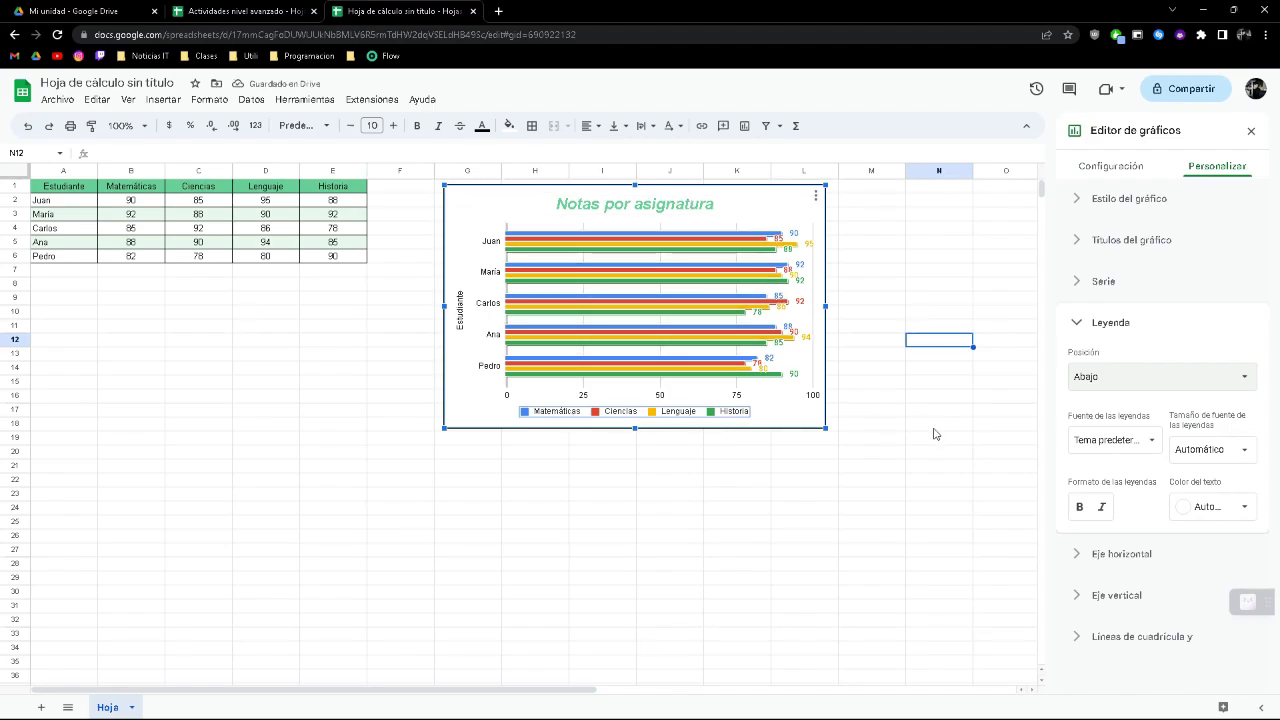
left_click(1110, 378)
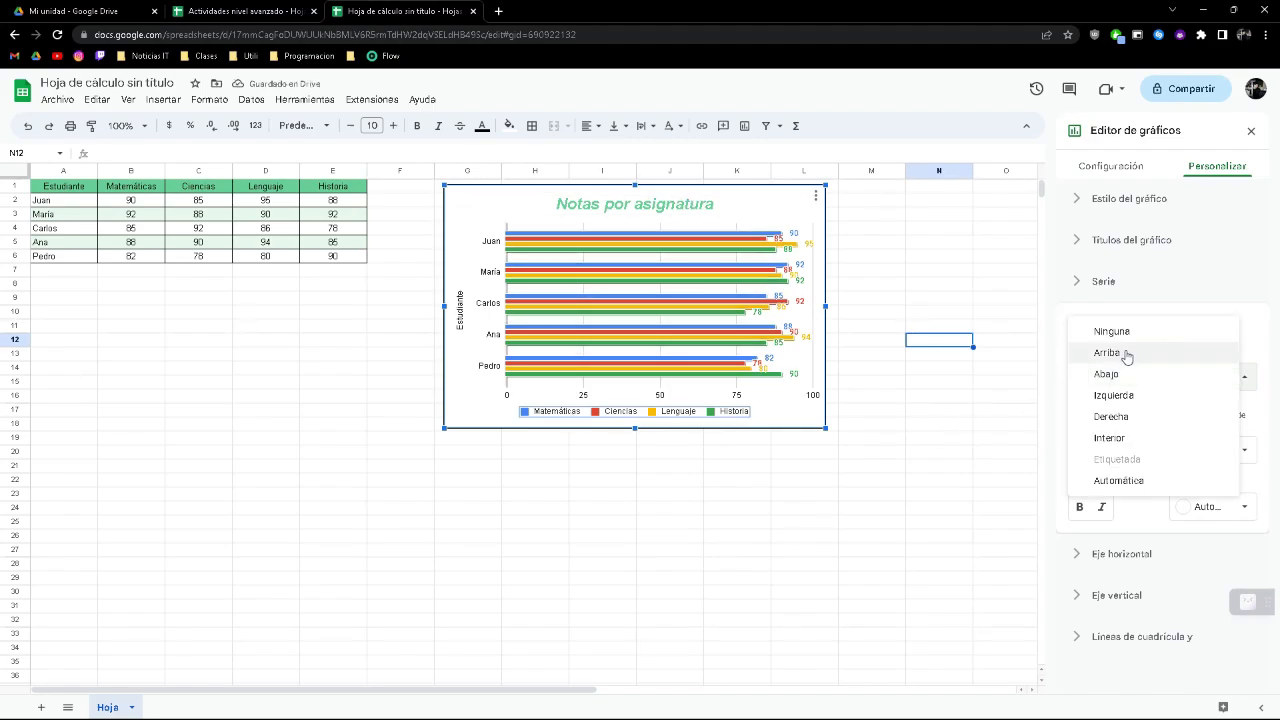
left_click(1127, 355)
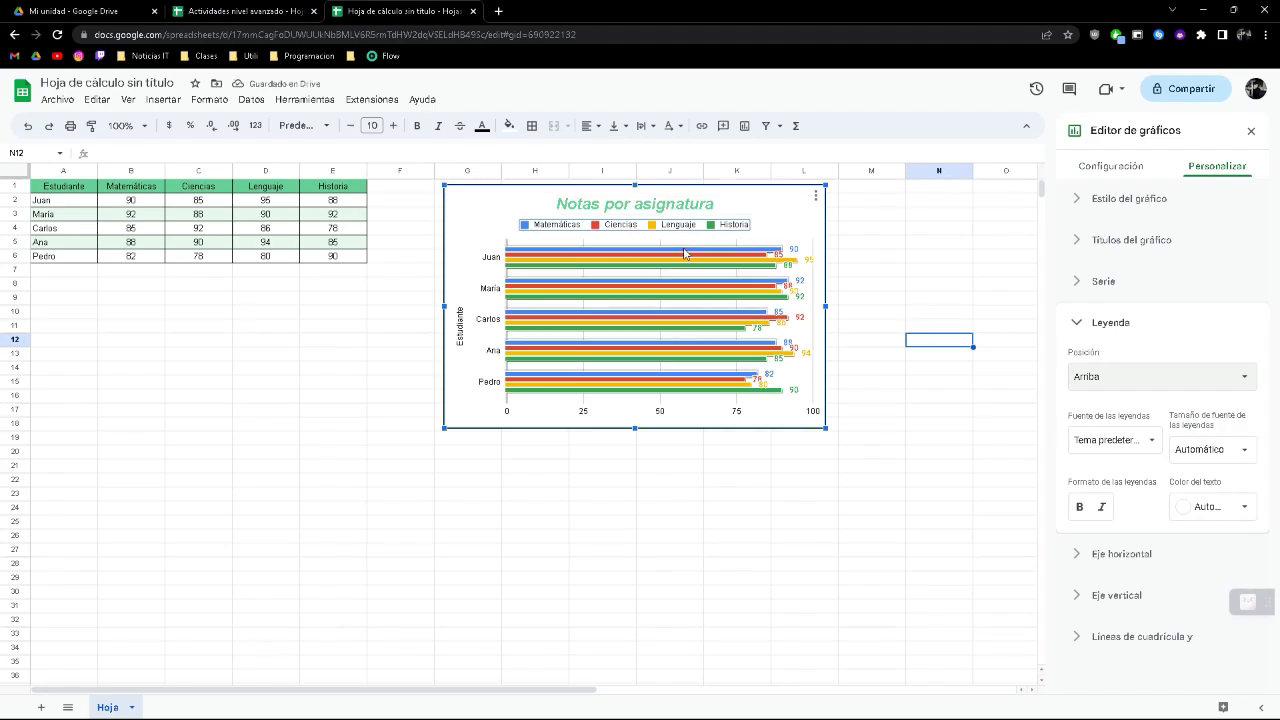
- Try the legend position Ninguna on the chart and restore it to Arriba
left_click(1188, 379)
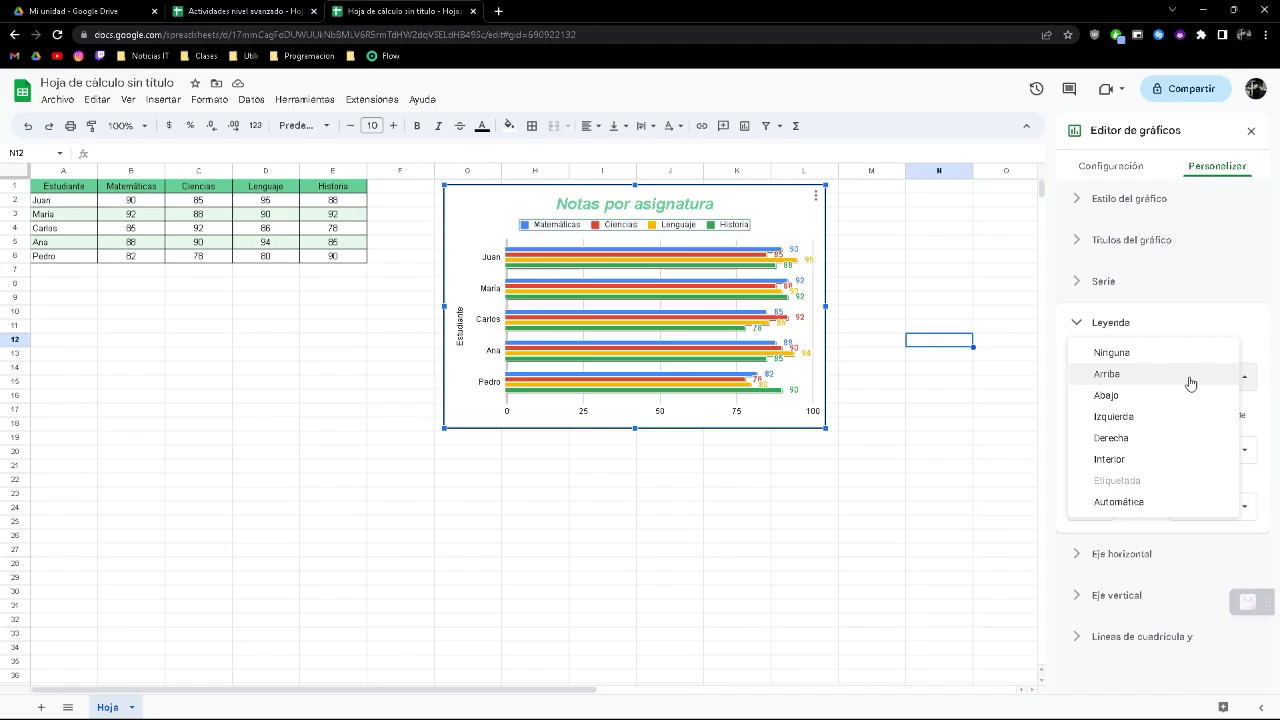
left_click(1136, 354)
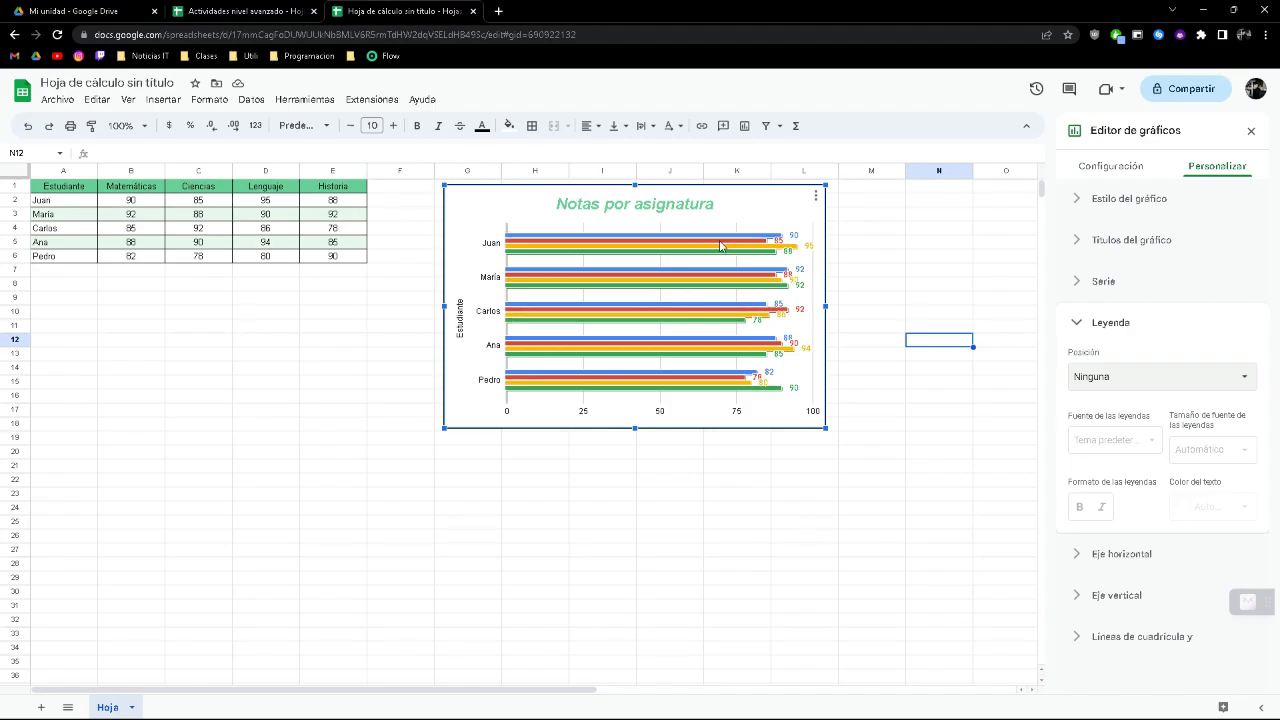
left_click(1147, 377)
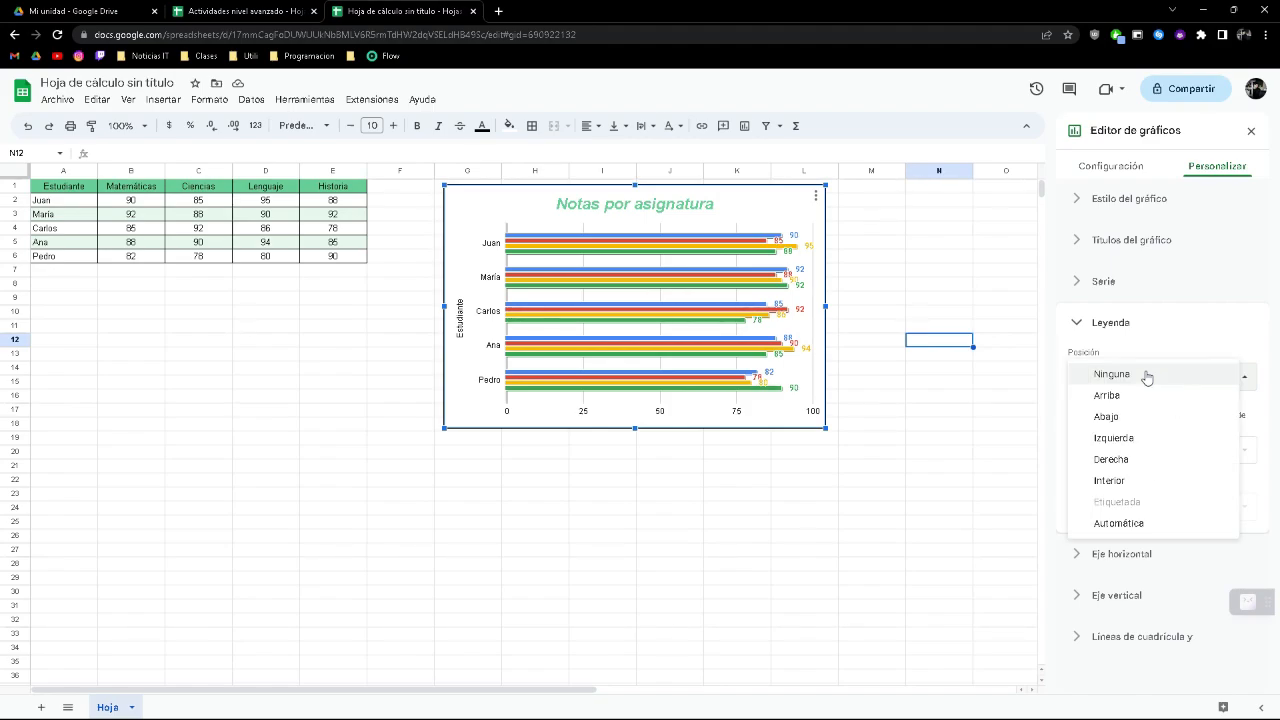
left_click(1145, 396)
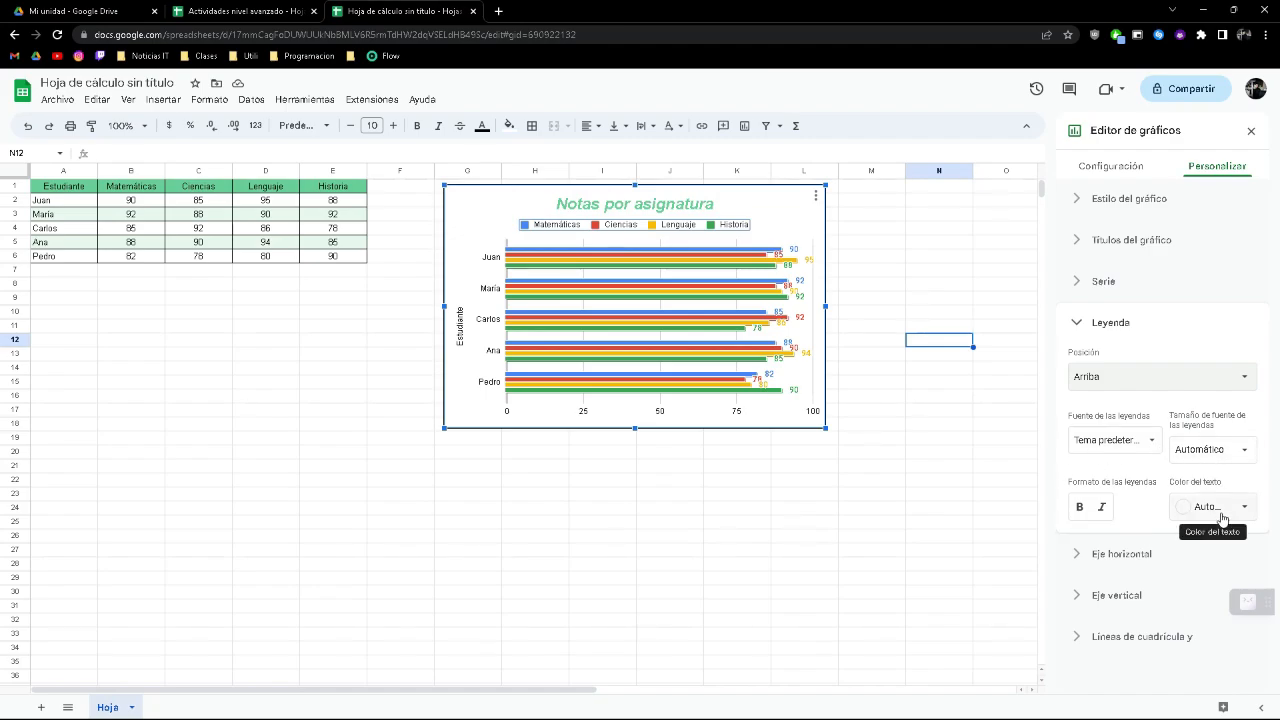
- Open the chart's horizontal axis settings and look through the available label fonts
left_click(1097, 557)
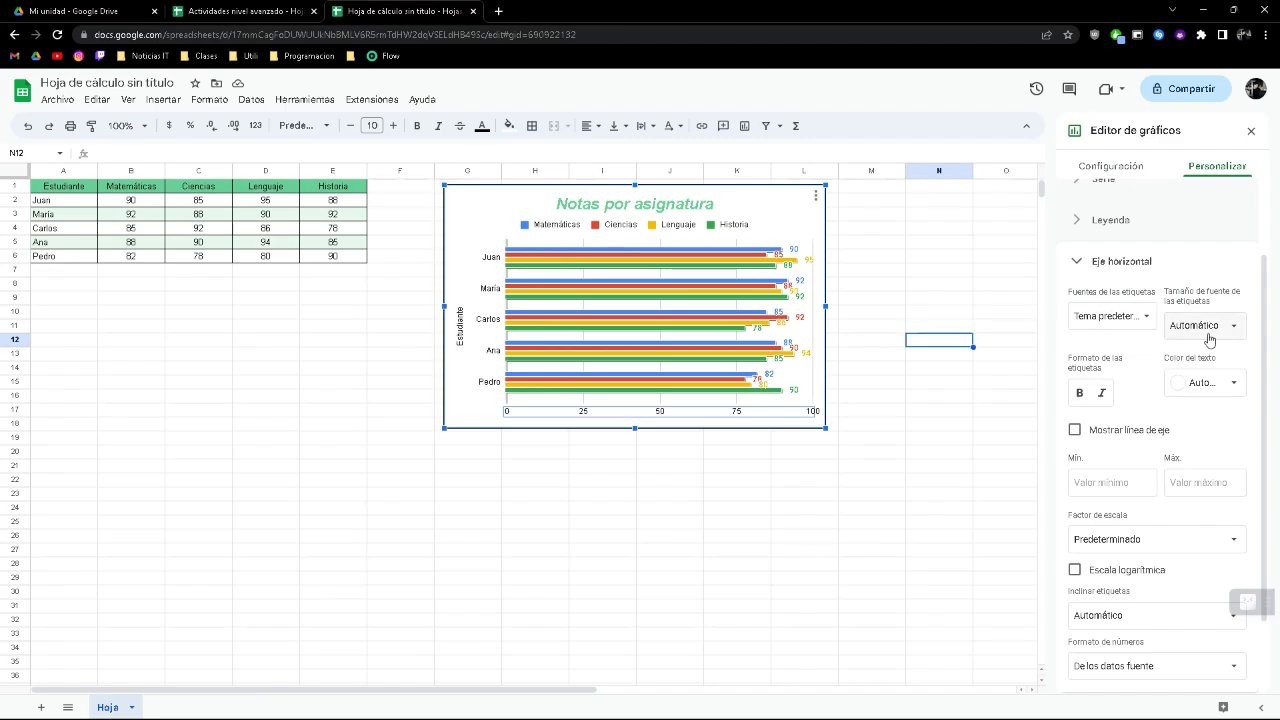
left_click(1141, 318)
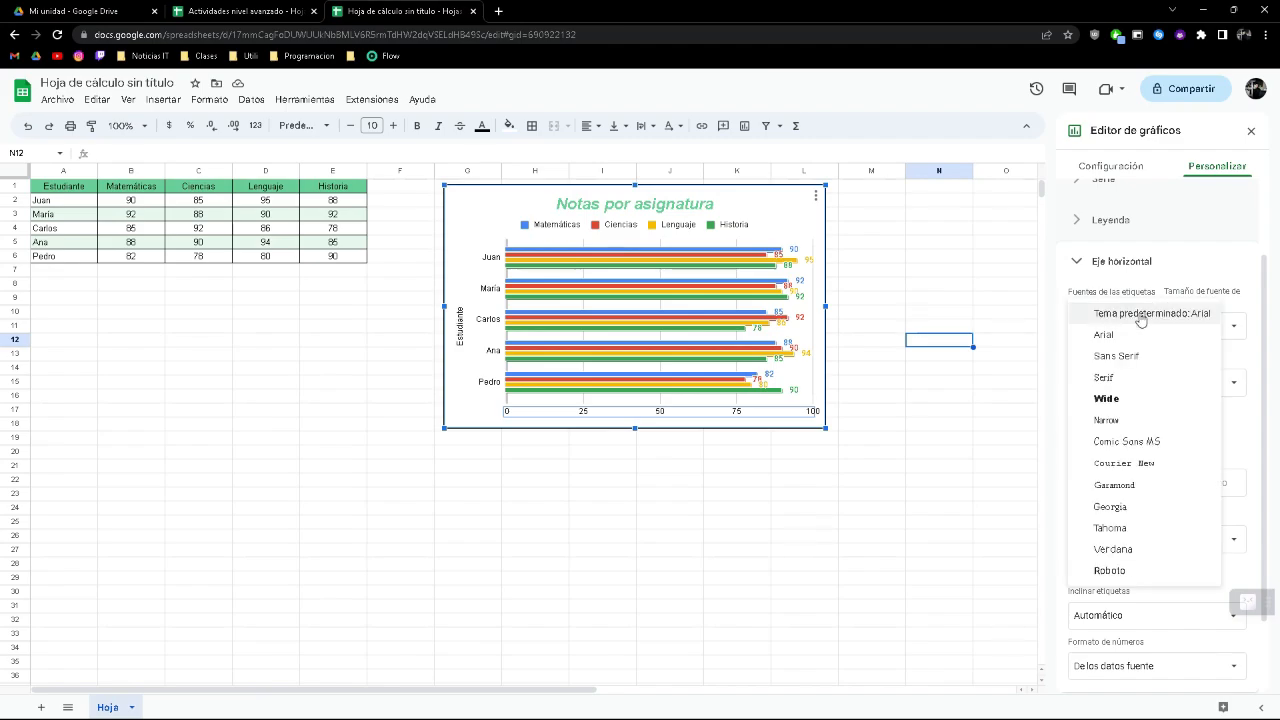
left_click(1215, 264)
left_click(1136, 364)
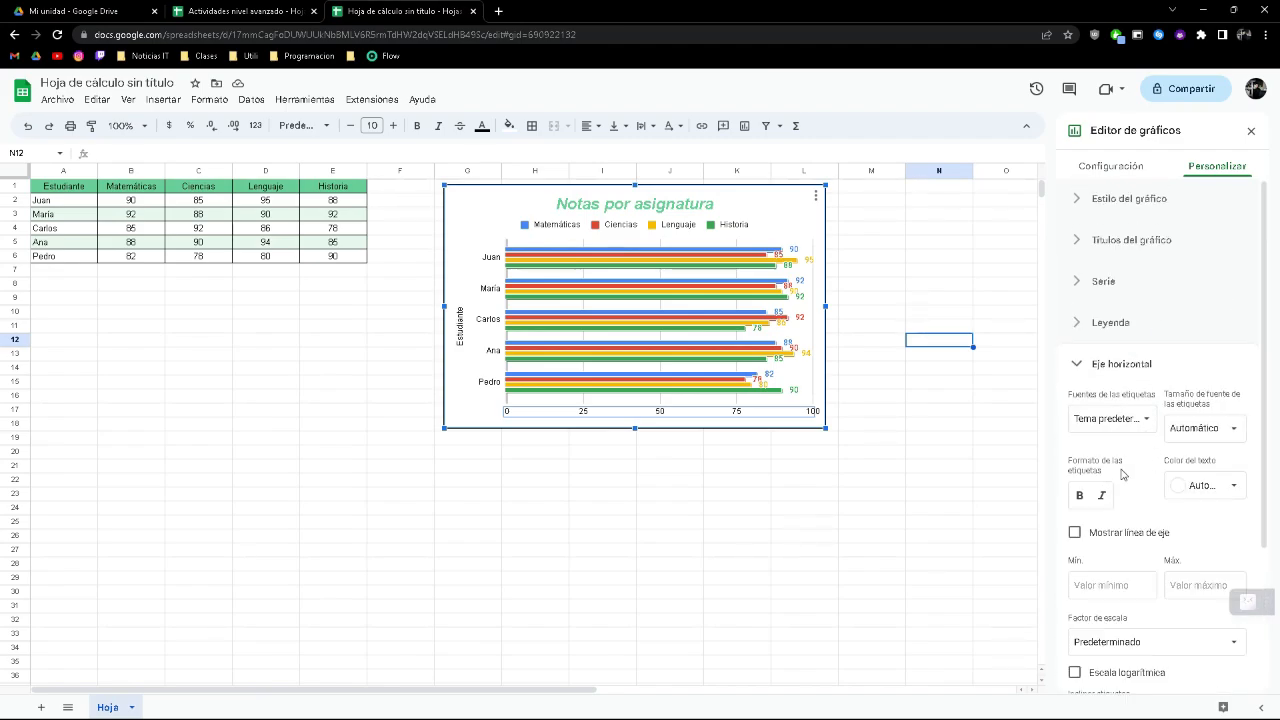
- Try 50 as the minimum value of the chart's horizontal axis
scroll(1147, 480, "down", 1)
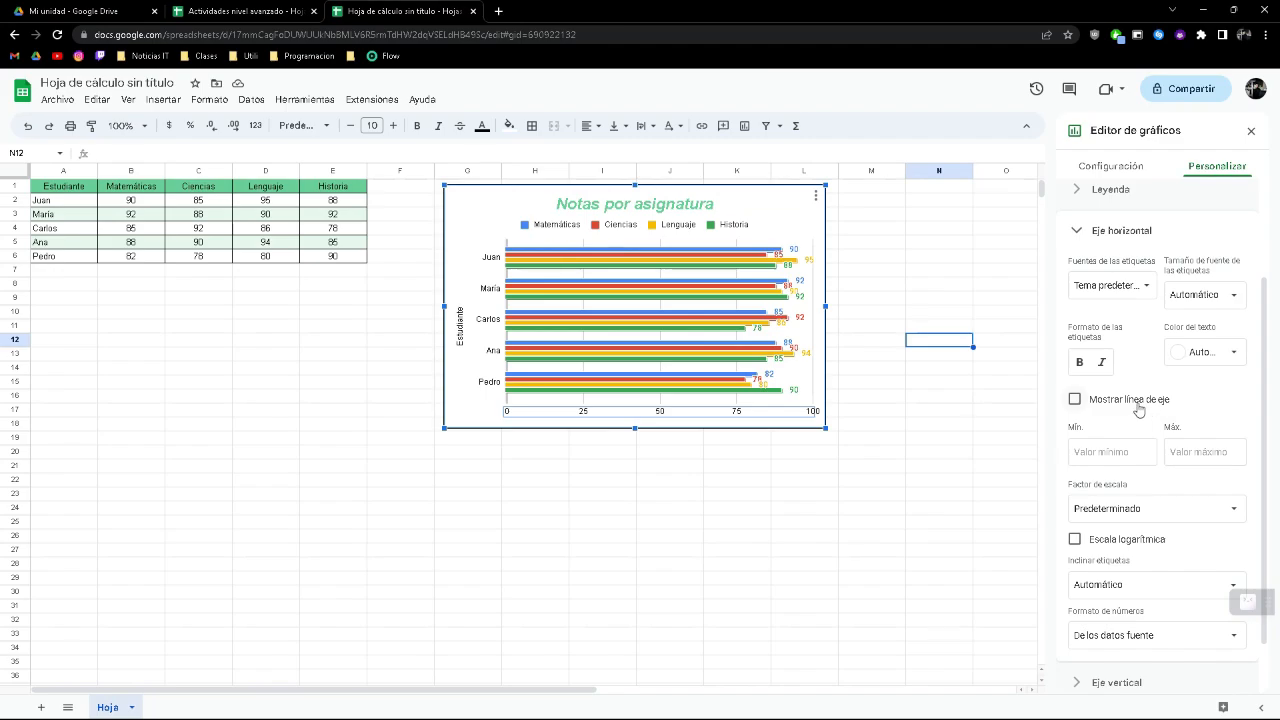
left_click(1200, 451)
left_click(1118, 456)
type("50")
left_click(1200, 453)
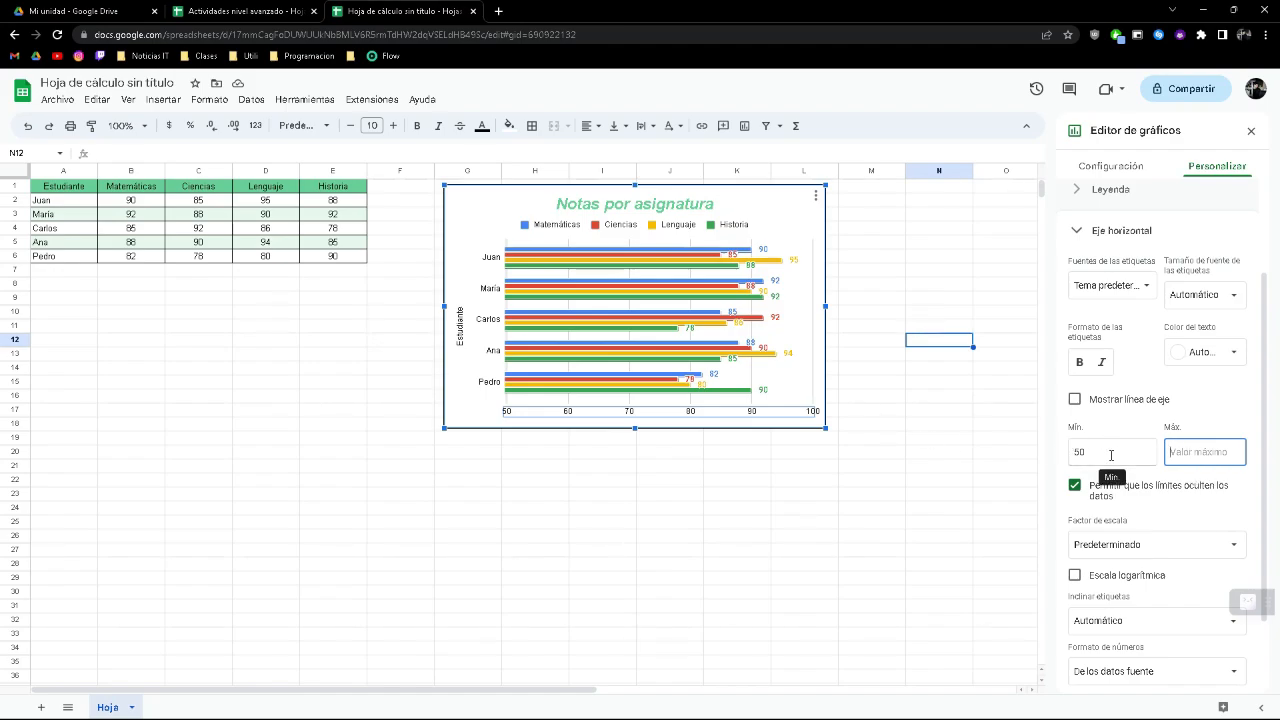
- Set the horizontal axis range to a minimum of 70 and a maximum of 100
left_click_drag(1110, 455, 1063, 457)
type("7")
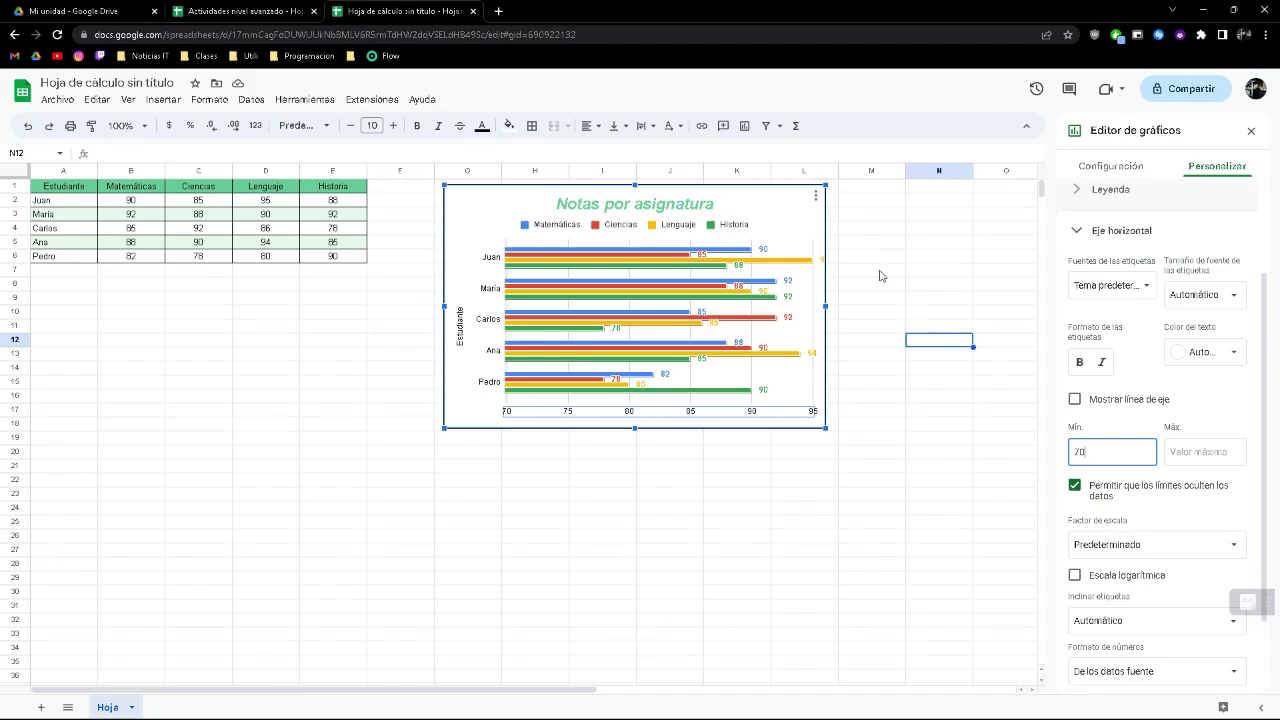
left_click(1198, 452)
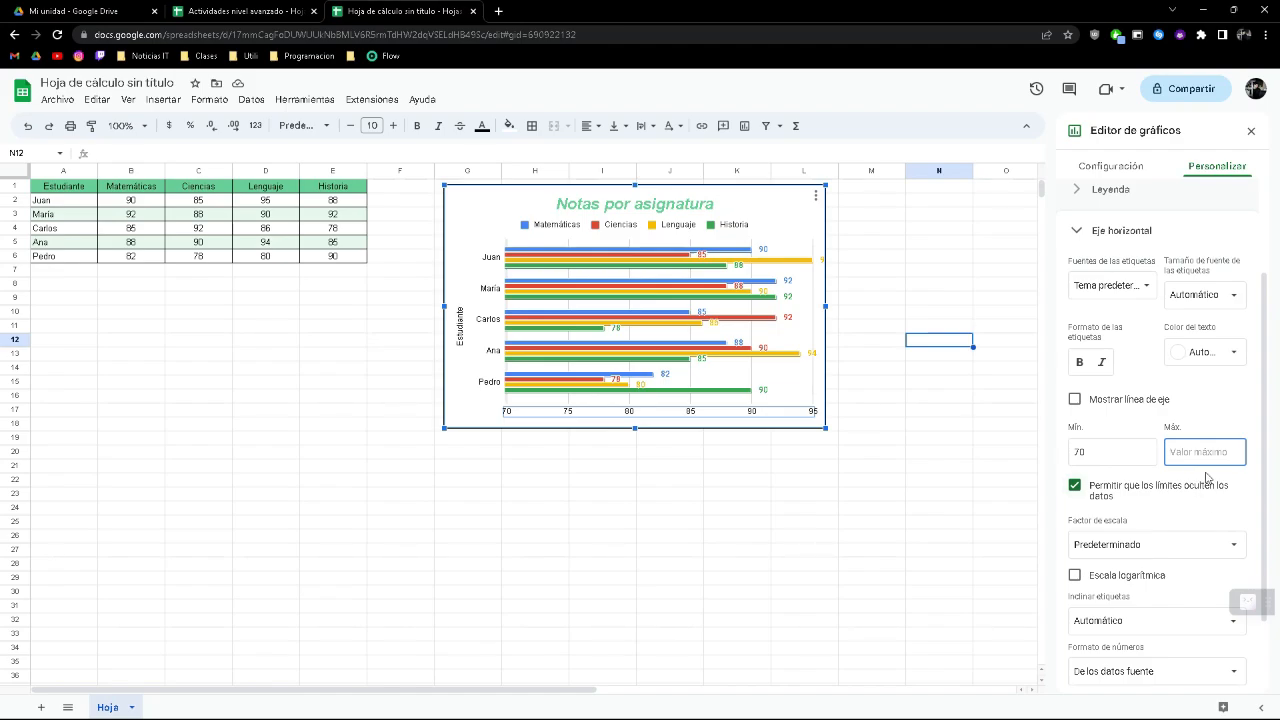
type("100")
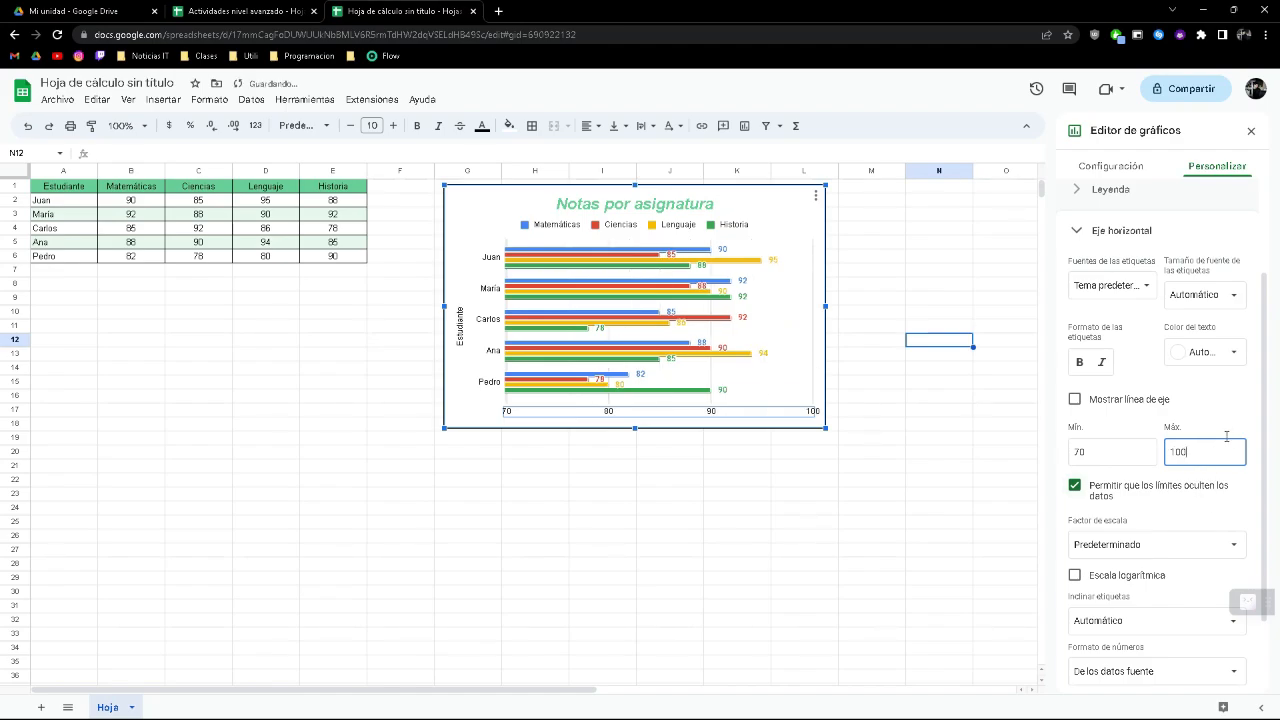
left_click(1234, 430)
- Try a 30° tilt on the horizontal axis labels and look through the number format options
scroll(1214, 560, "down", 1)
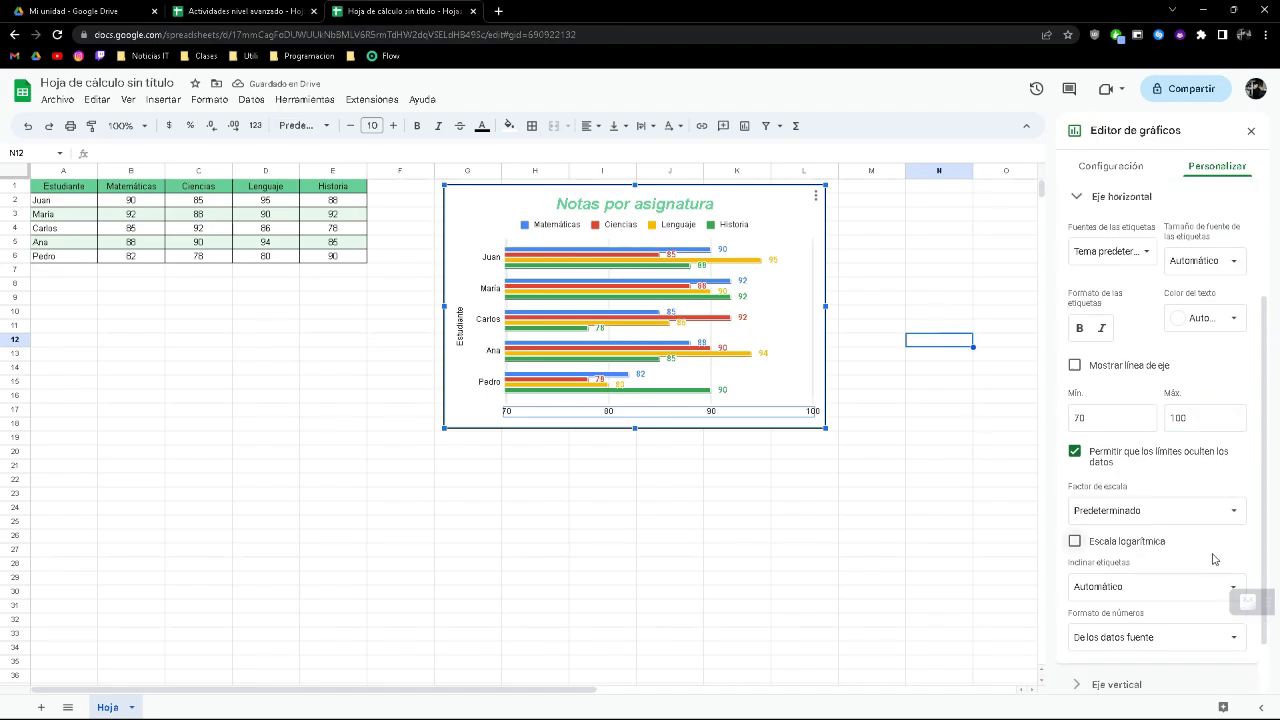
scroll(1189, 583, "up", 3)
scroll(1186, 595, "down", 2)
scroll(1184, 595, "down", 2)
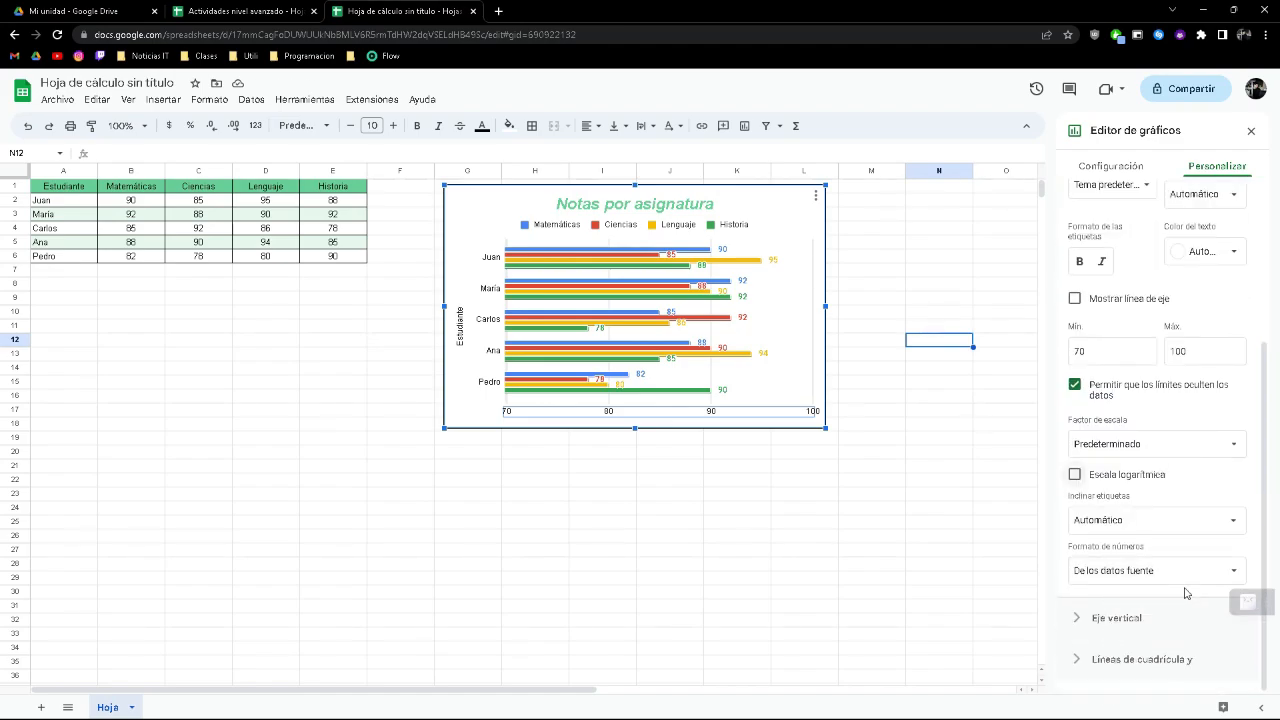
left_click(1166, 521)
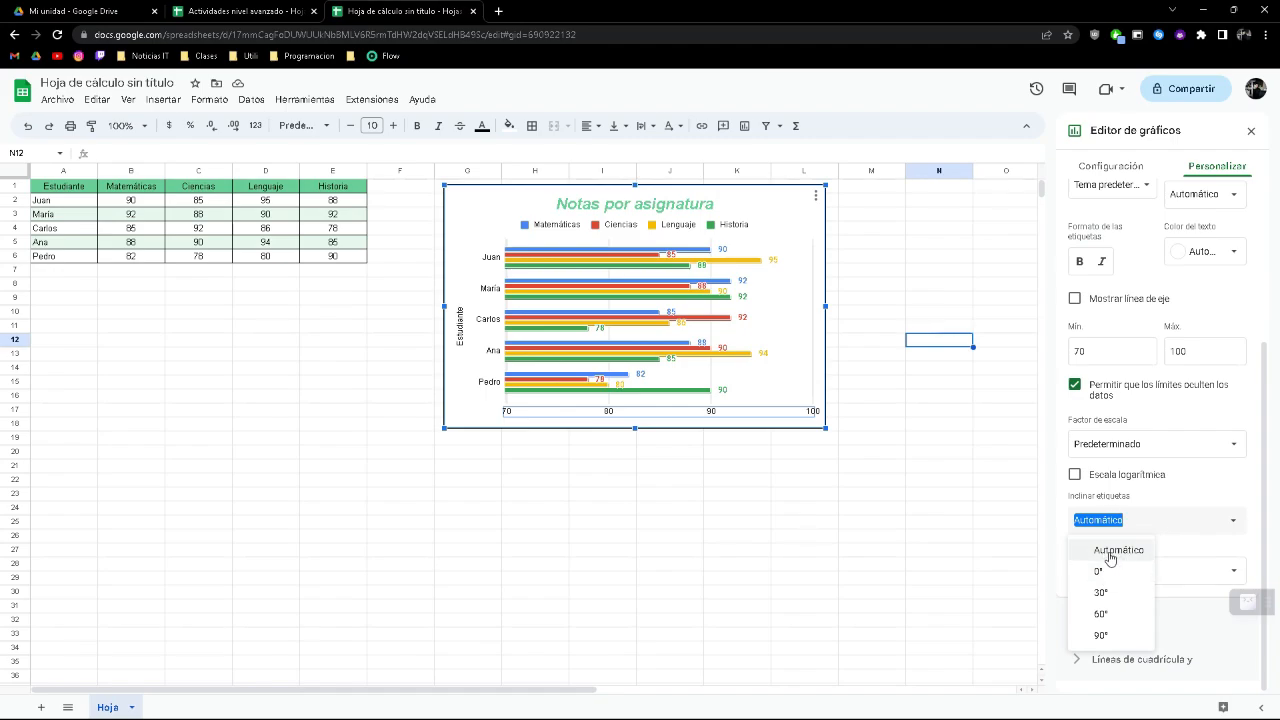
left_click(1116, 596)
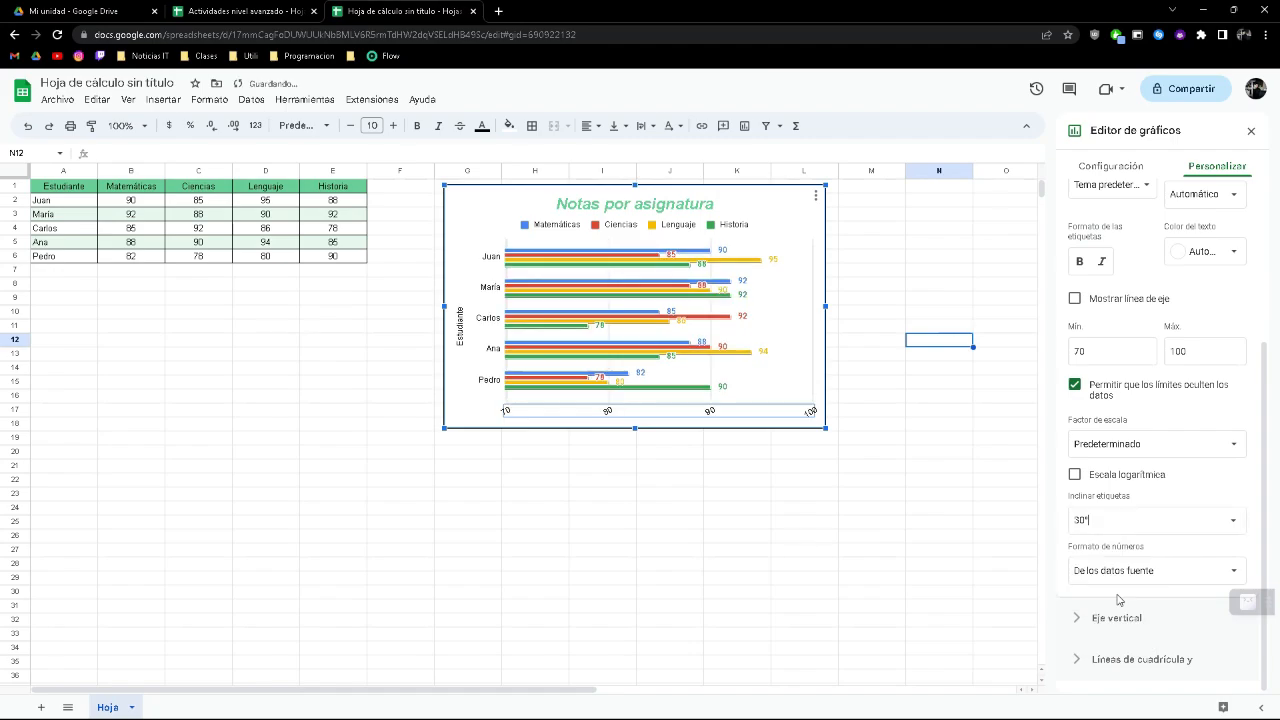
left_click(1130, 572)
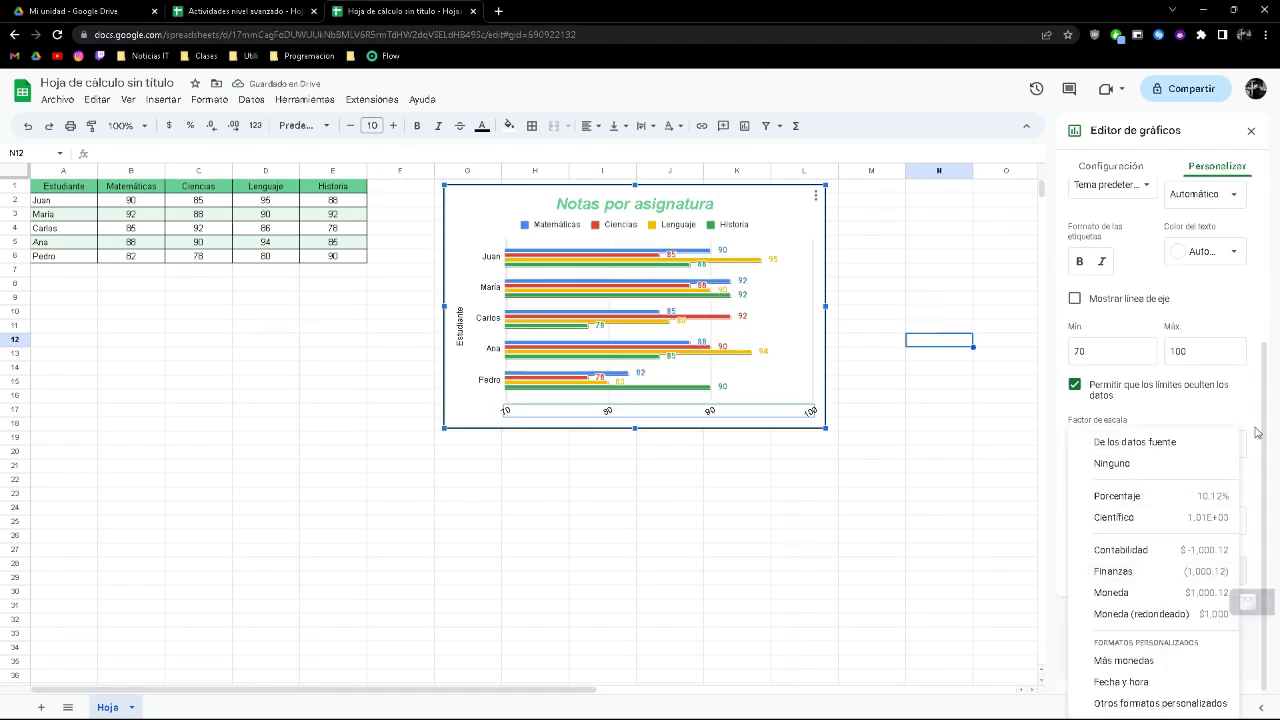
left_click(1256, 462)
- Try tilting the horizontal axis labels 60° and 90°, and restore the tilt to Automático
left_click(1125, 526)
left_click(1117, 614)
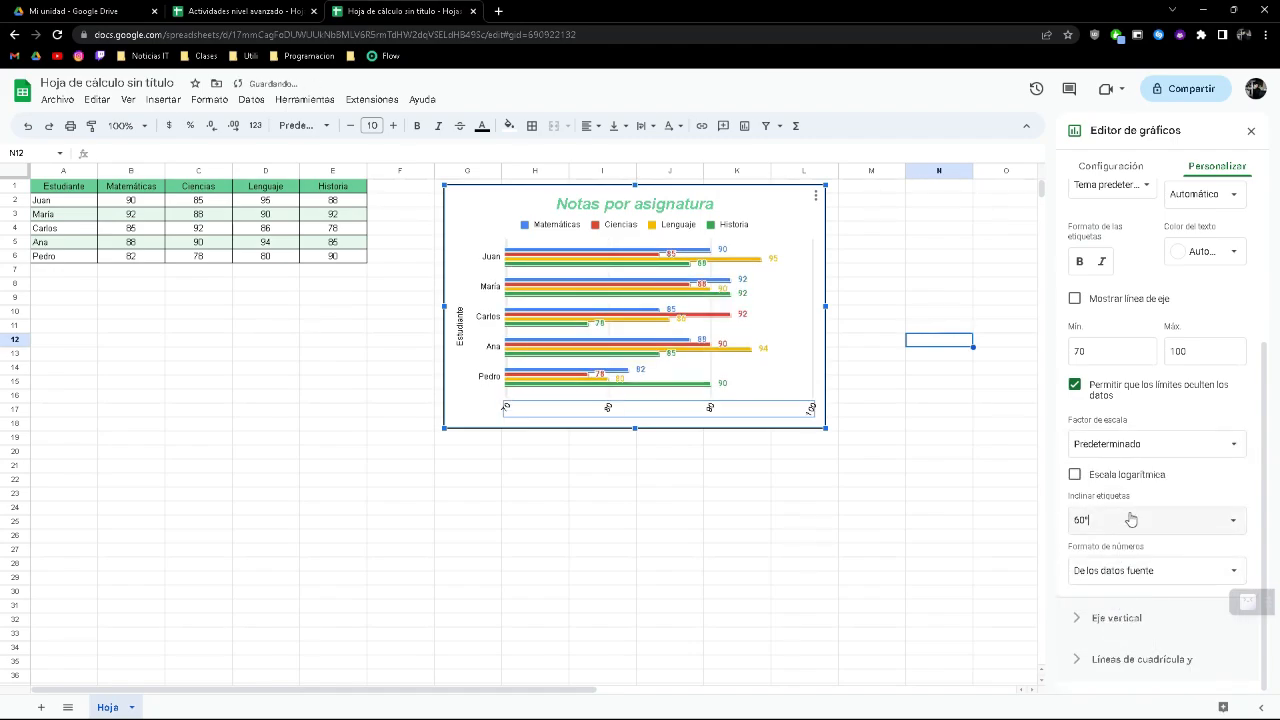
left_click(1128, 520)
left_click(1116, 636)
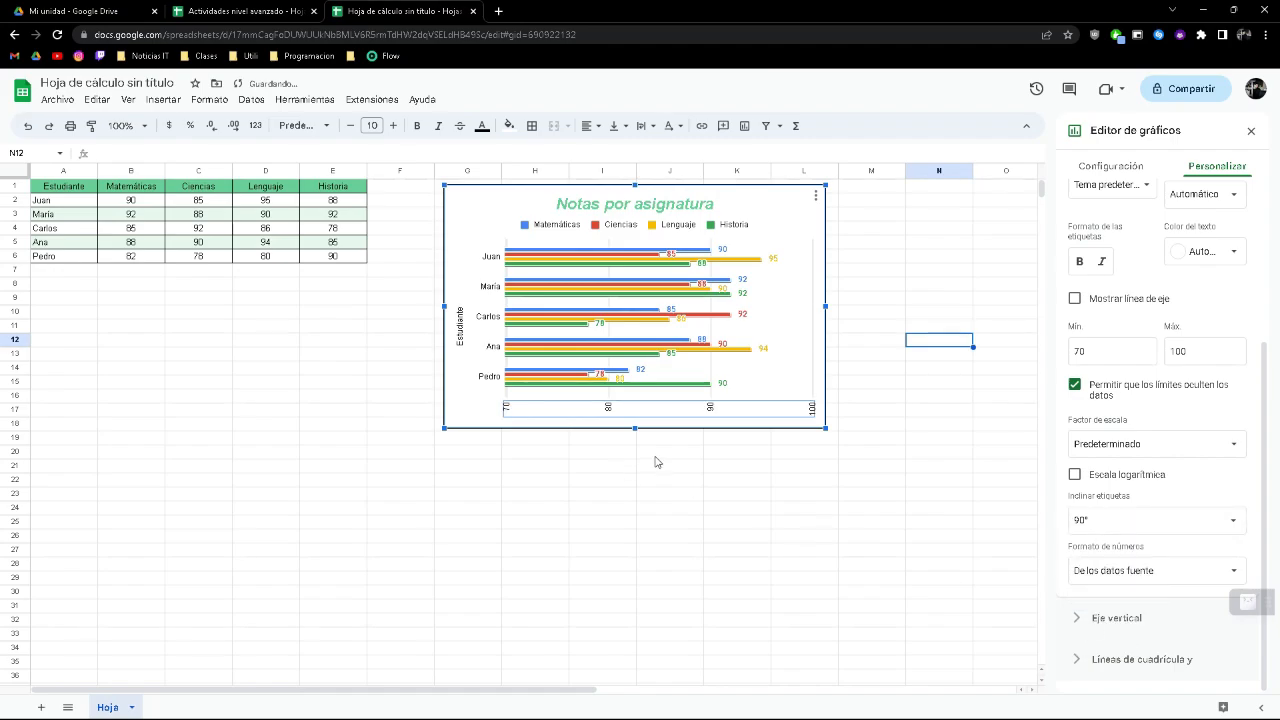
left_click(1082, 520)
left_click(1122, 551)
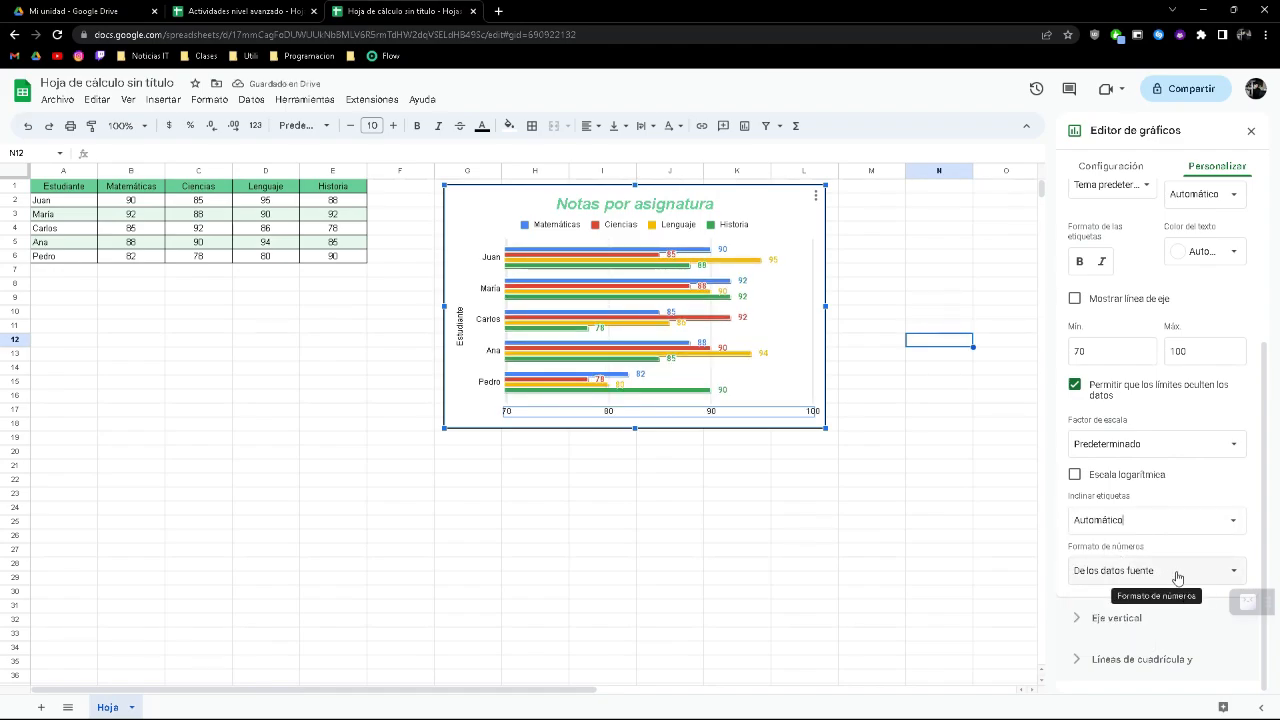
- Look over the vertical axis settings and enable secondary gridlines for the horizontal axis
left_click(1098, 622)
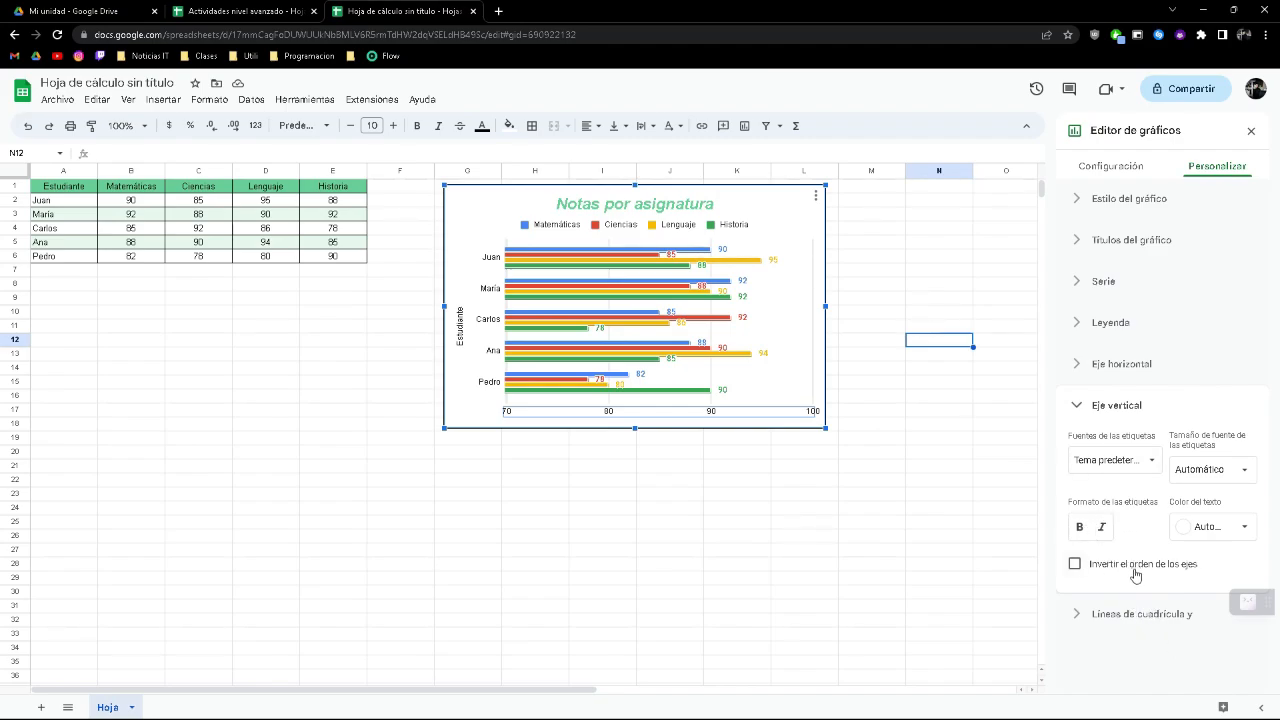
left_click(1131, 620)
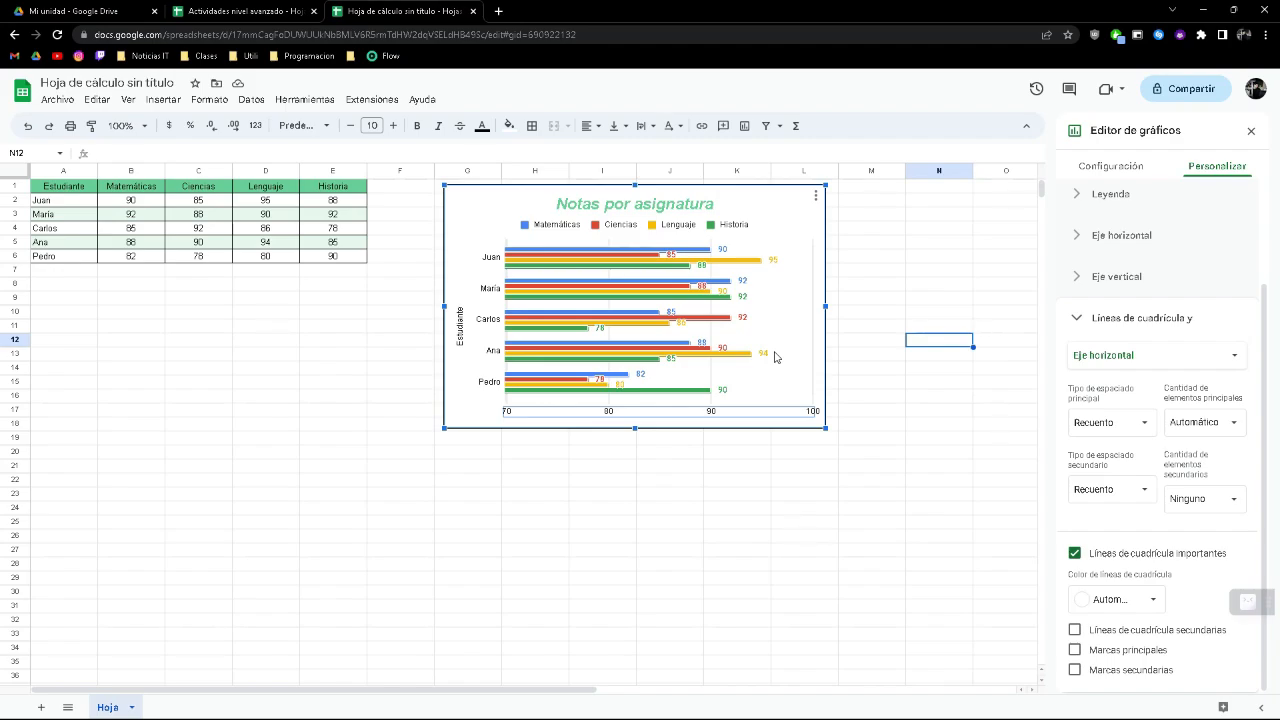
left_click(1075, 631)
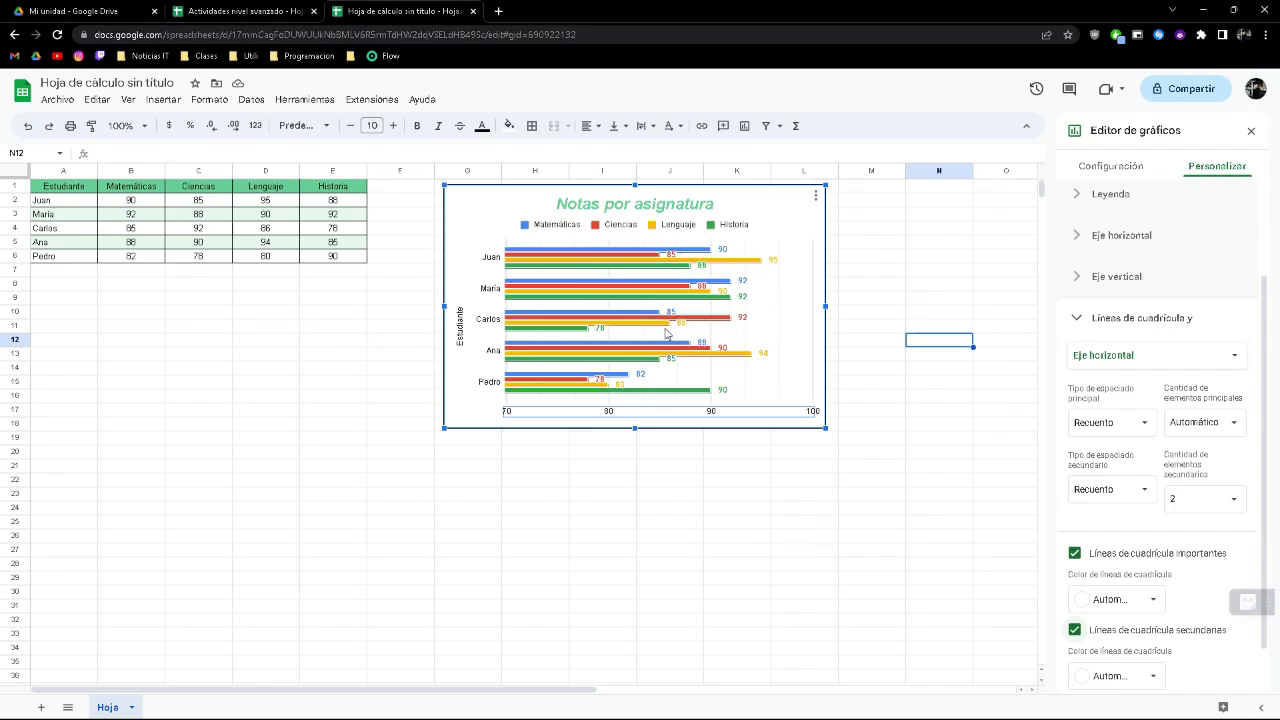
scroll(1153, 608, "down", 1)
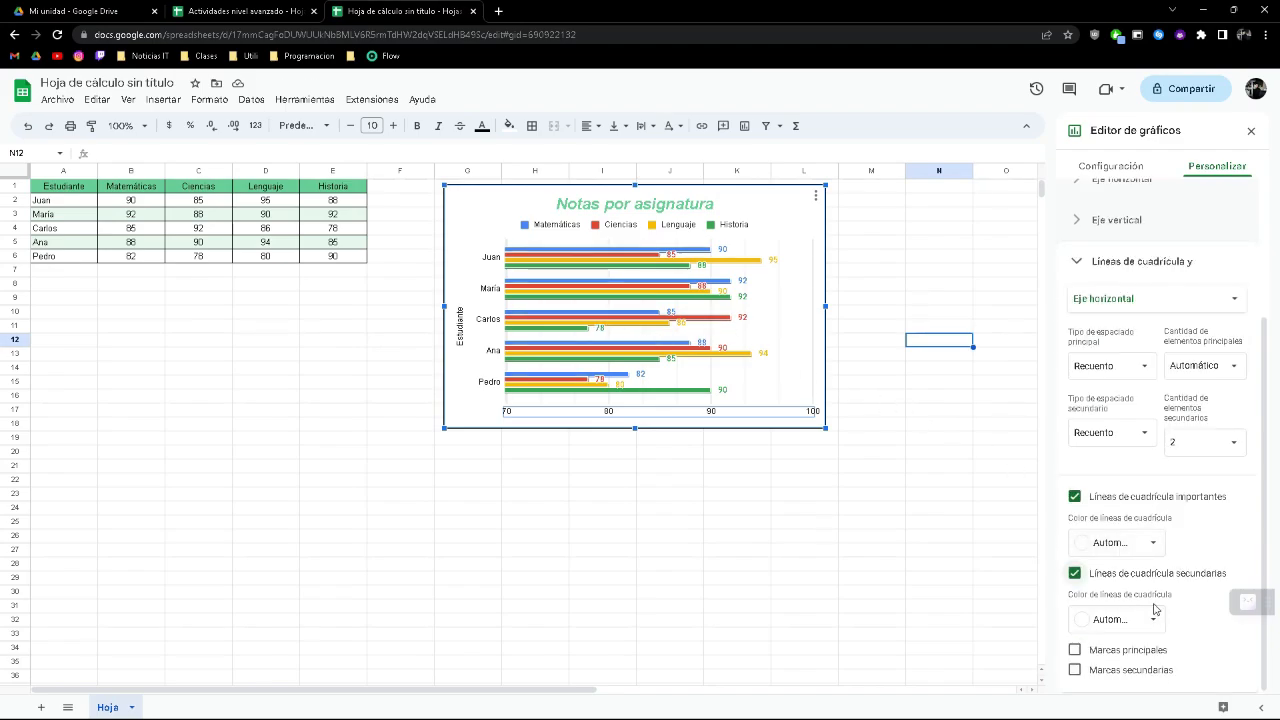
left_click(1150, 619)
left_click(1150, 619)
- Enable both main and secondary tick marks on the chart's horizontal axis
left_click(1160, 655)
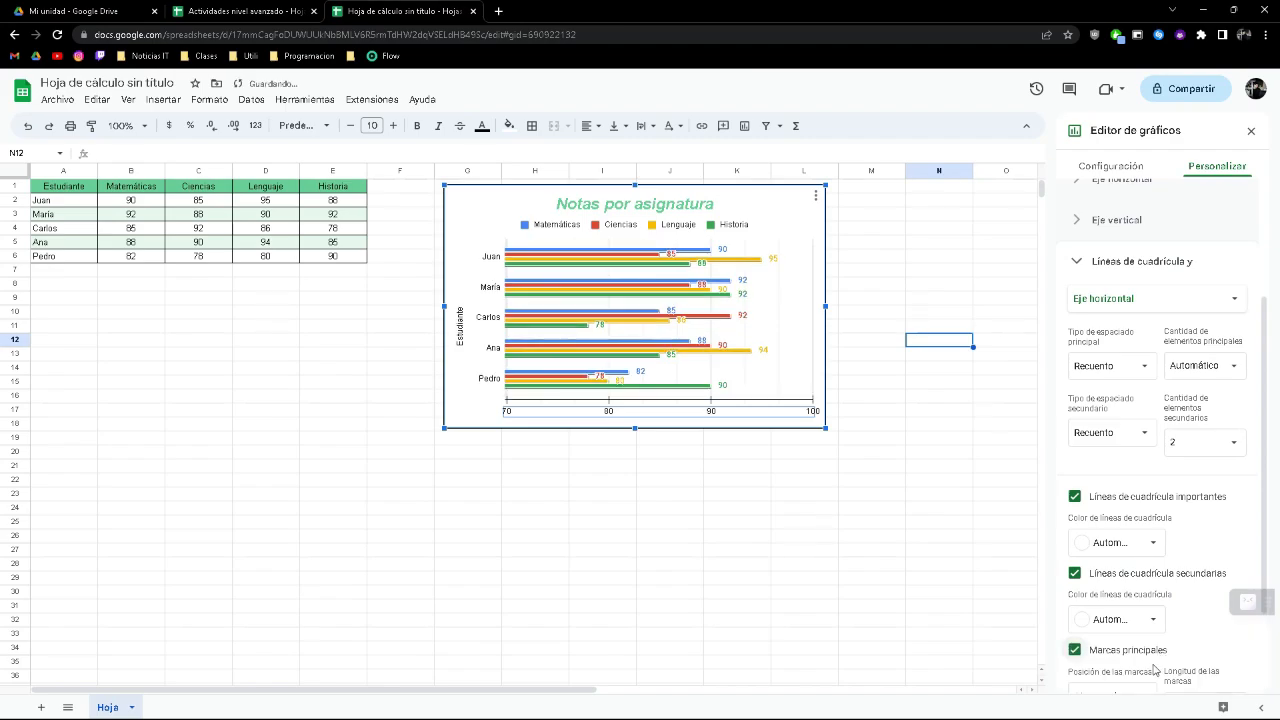
scroll(1180, 617, "down", 2)
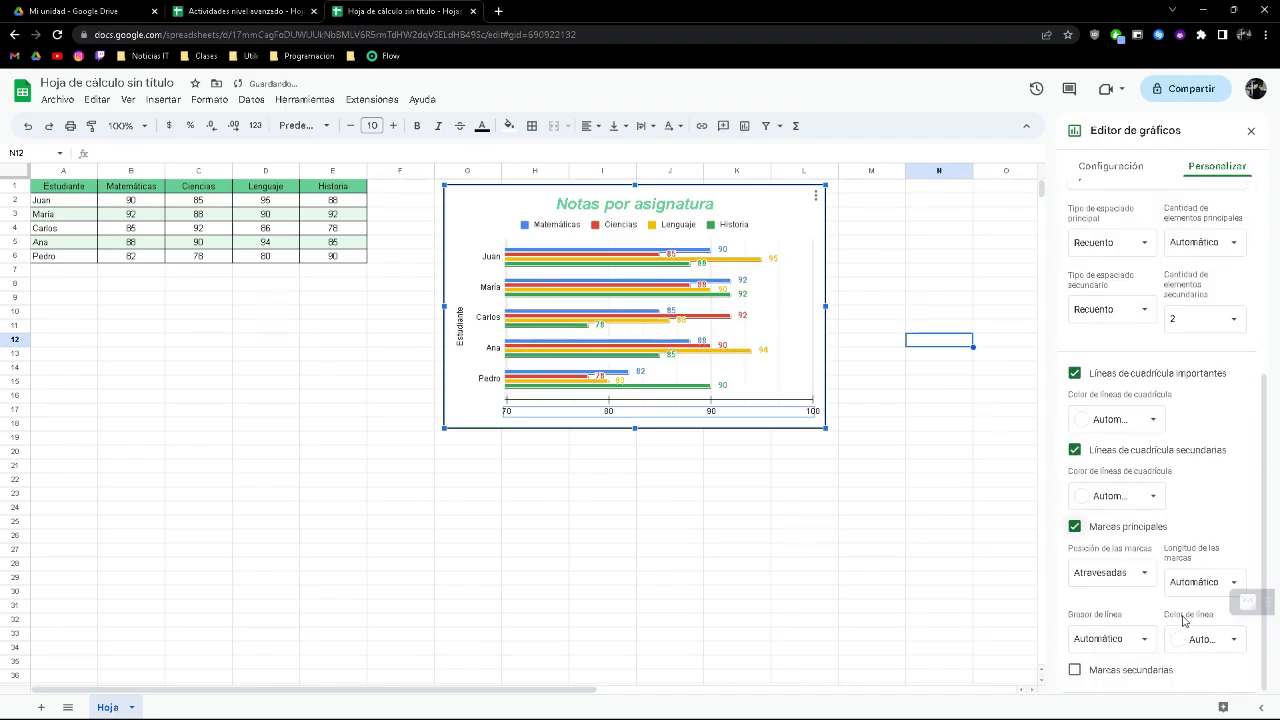
left_click(1127, 670)
scroll(1117, 600, "down", 1)
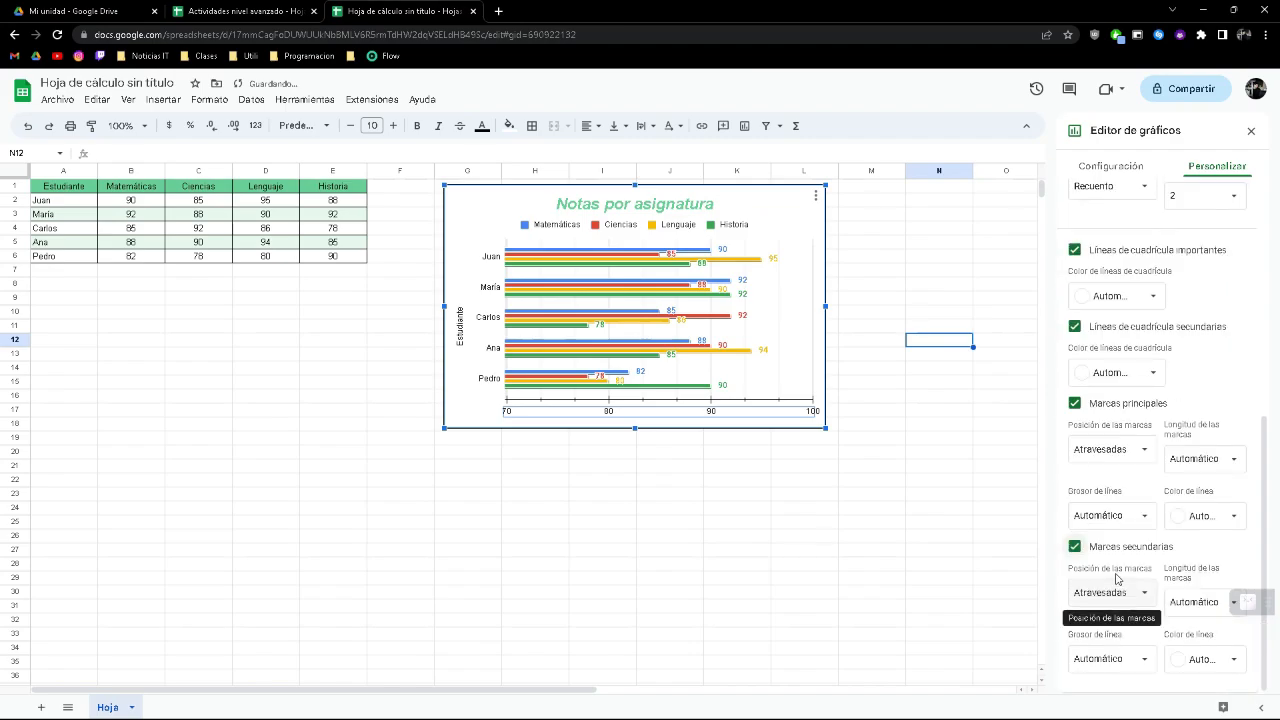
- Turn off the horizontal axis's secondary gridlines and return to the chart's setup options
scroll(1117, 581, "up", 1)
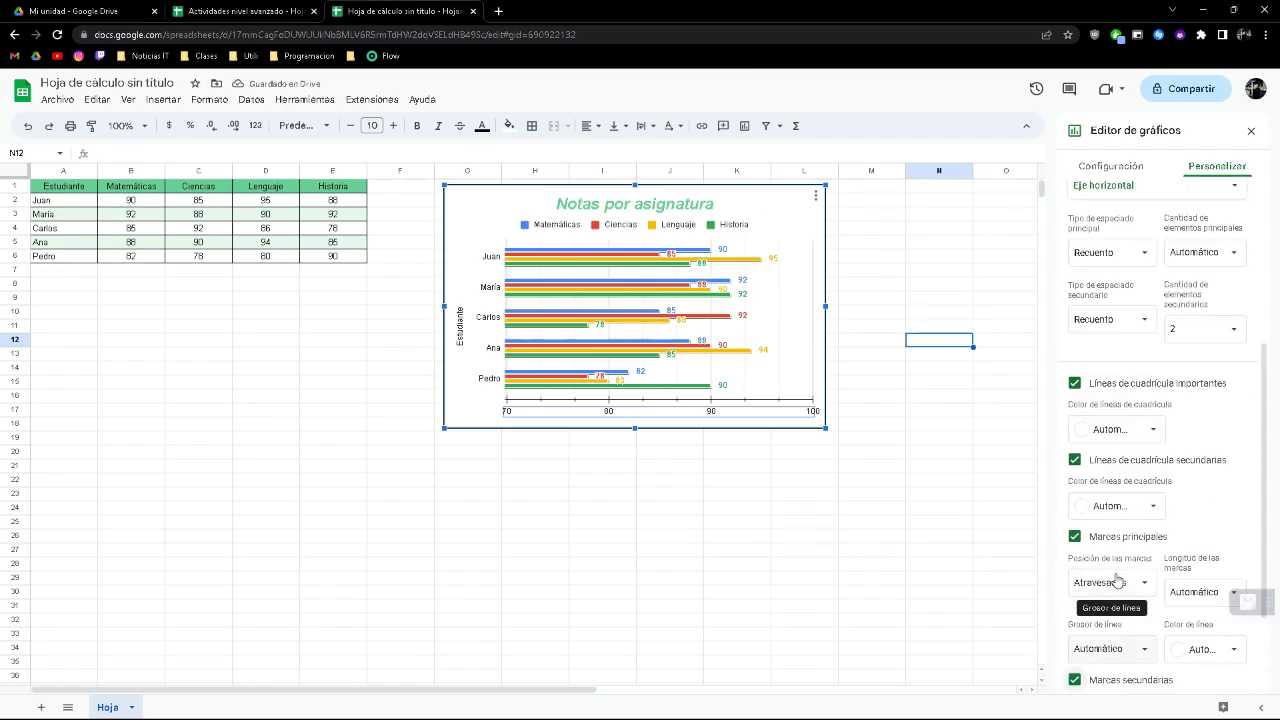
left_click(1125, 463)
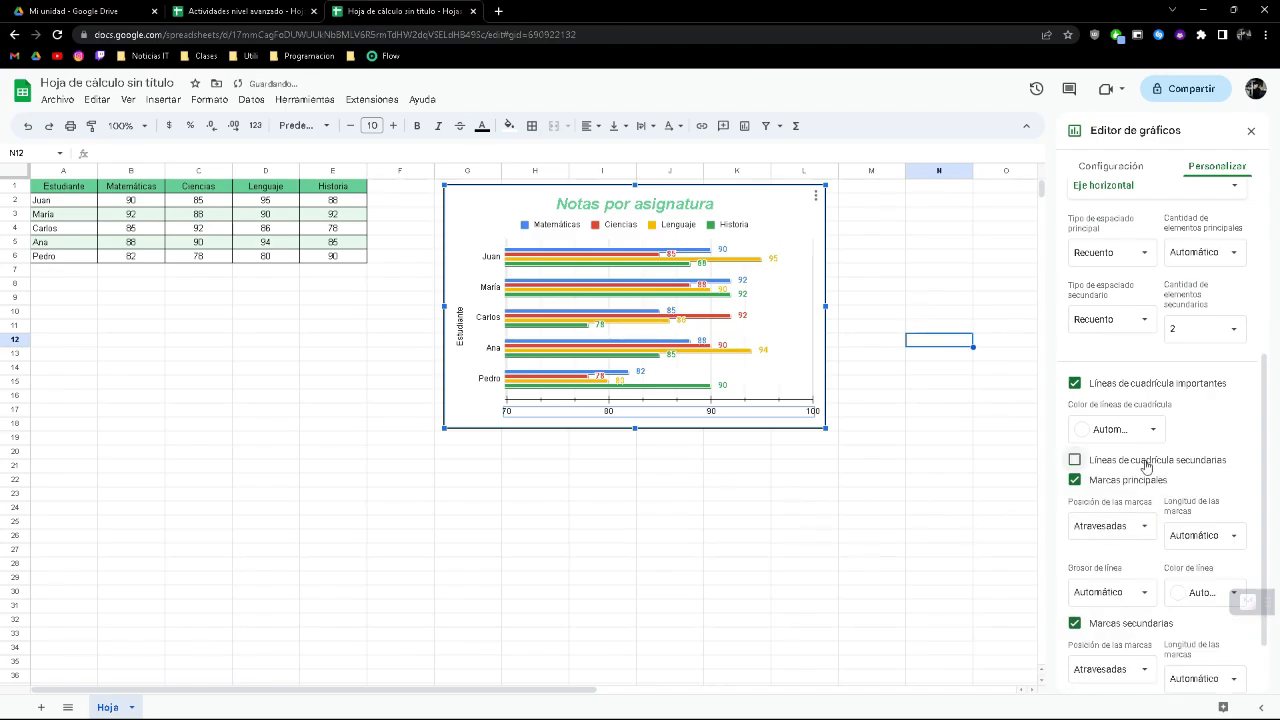
scroll(1190, 560, "up", 4)
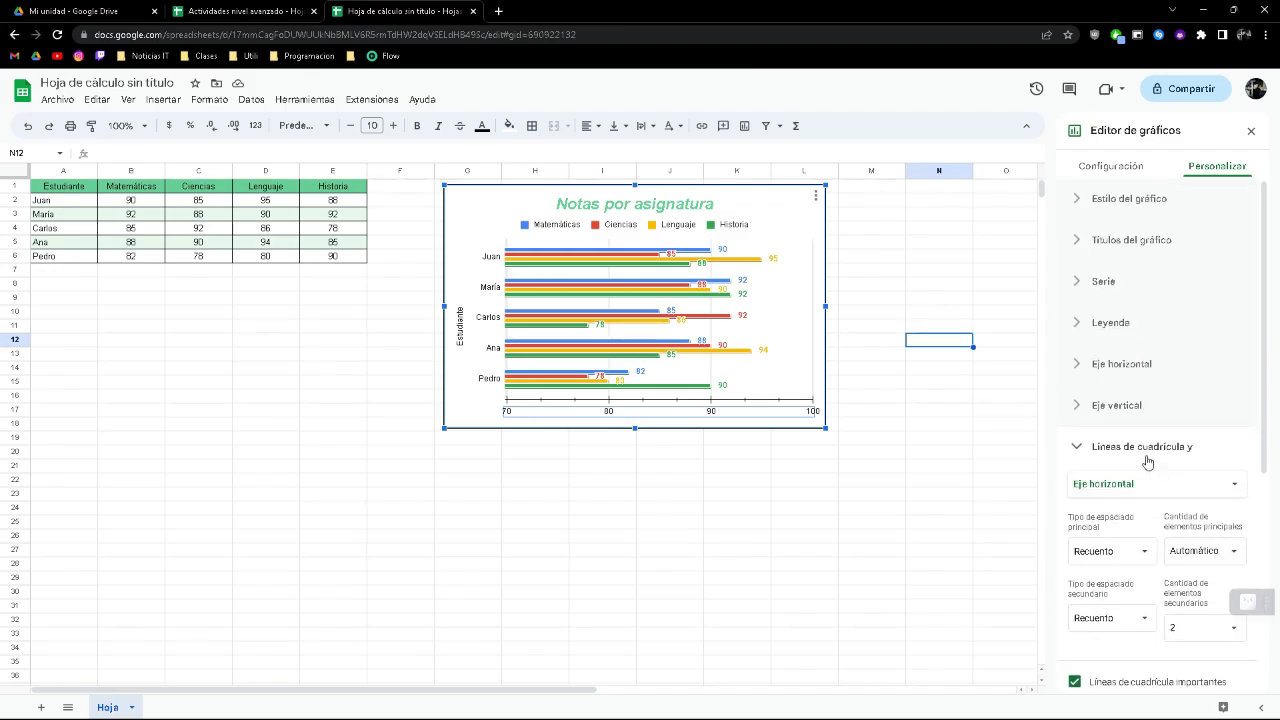
left_click(1147, 460)
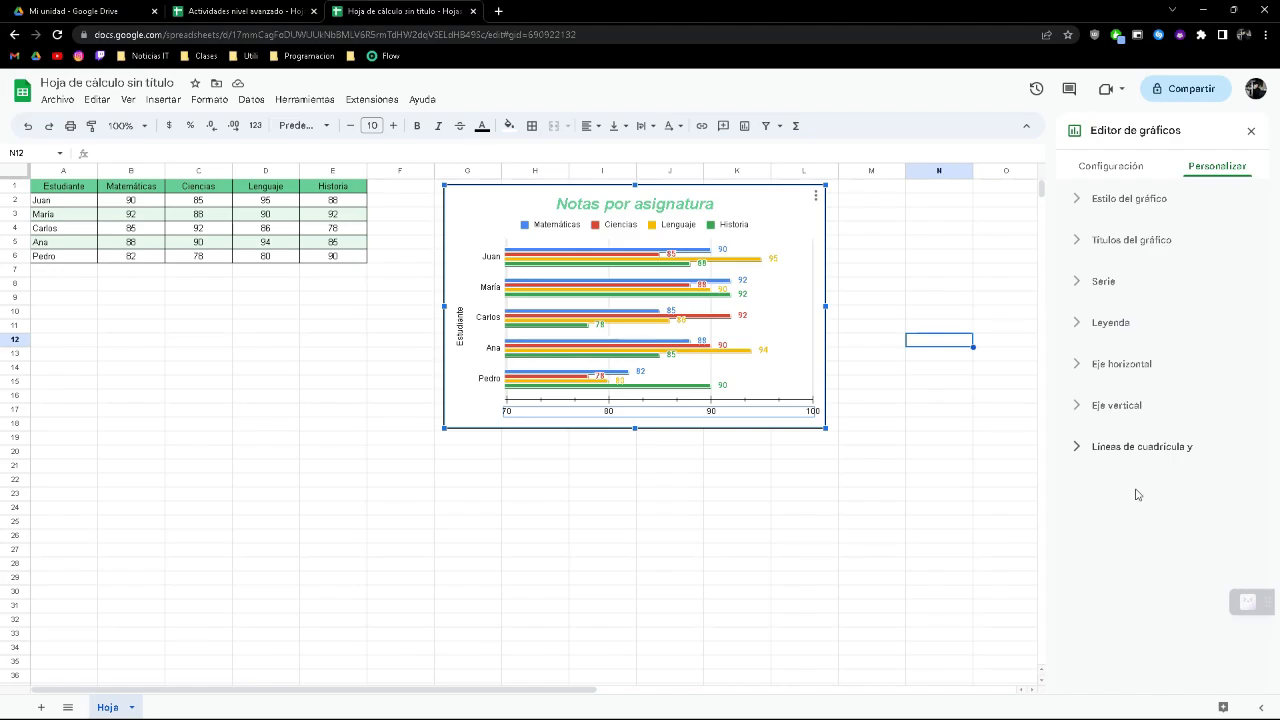
left_click(1116, 170)
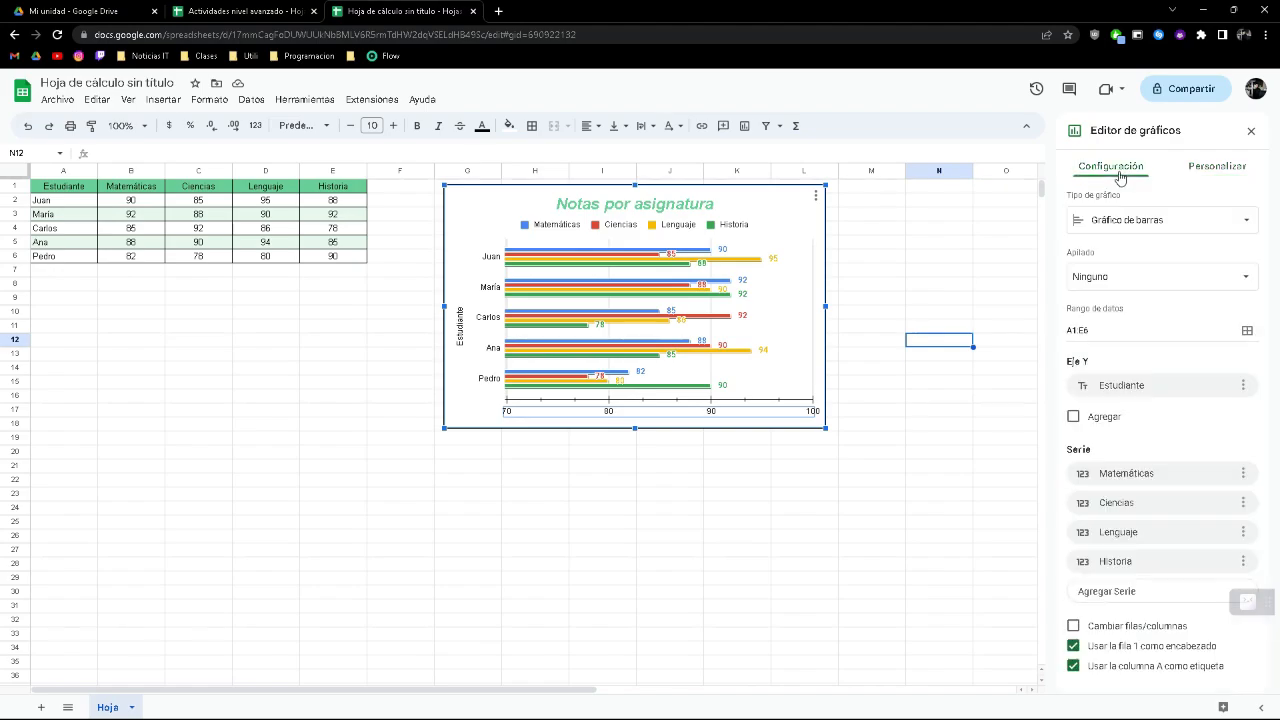